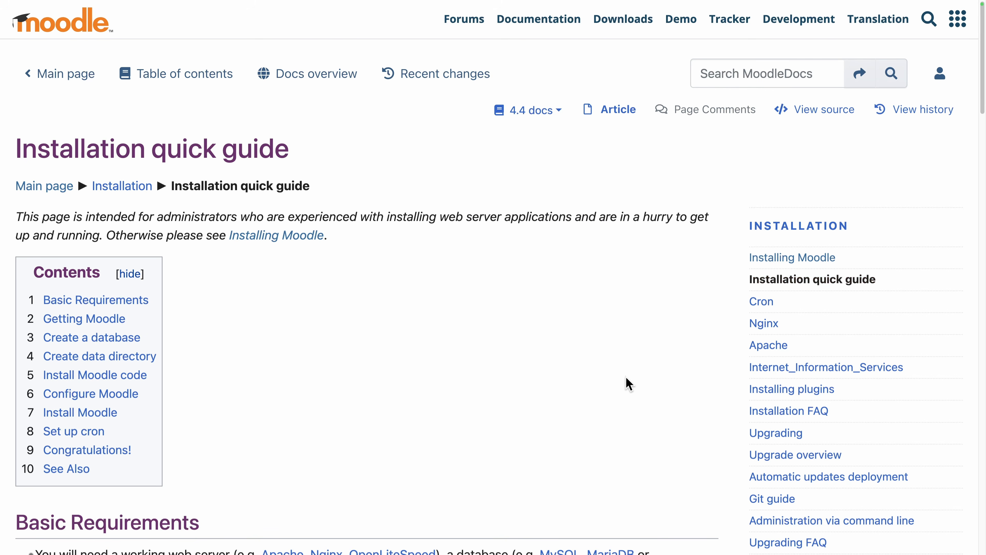
# Scroll the Installation quick guide down to the Create a database section.
pyautogui.scroll(-8, 629, 384)
pyautogui.scroll(-10, 628, 383)
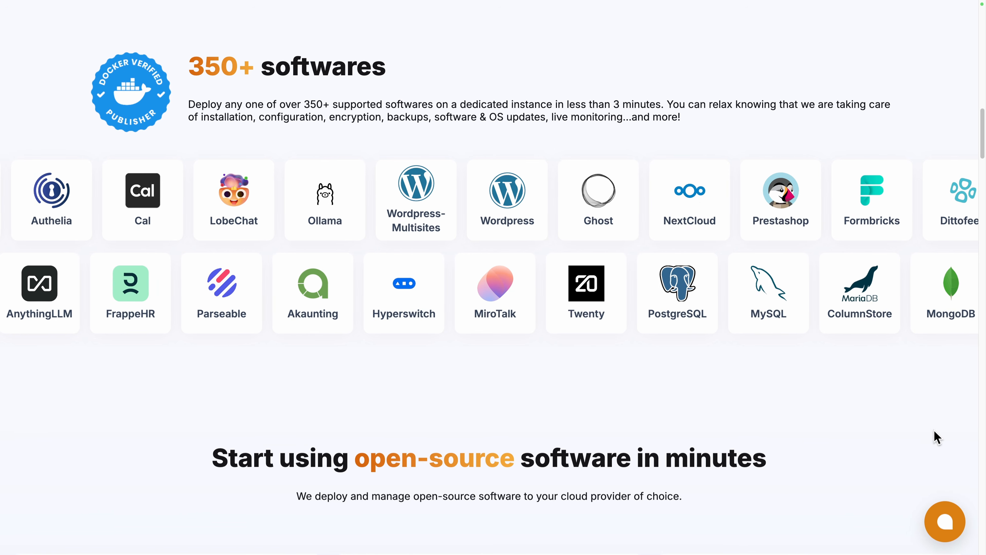
pyautogui.scroll(-8, 934, 430)
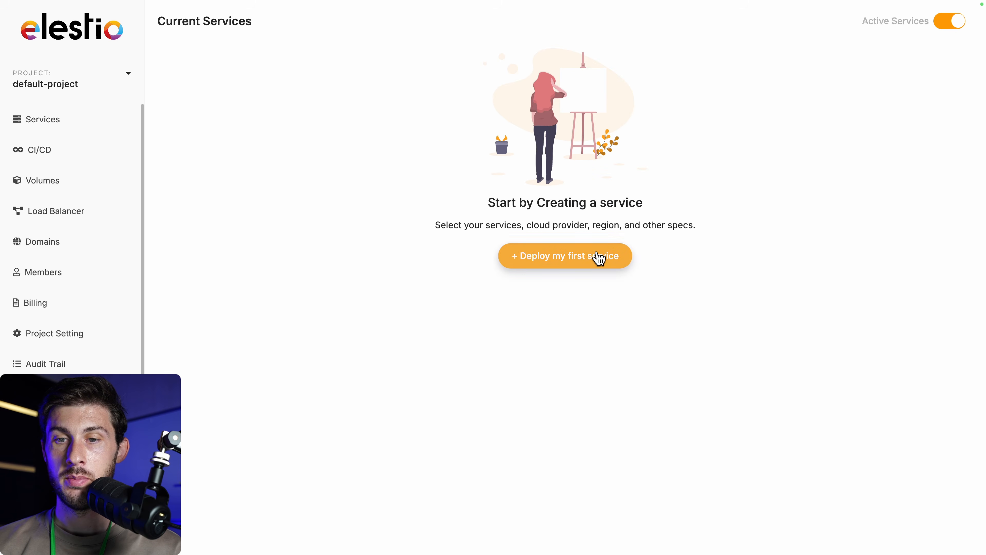
# Start a first service deployment, choose Moodle, and pick the MEDIUM-2C-4G plan.
pyautogui.click(599, 258)
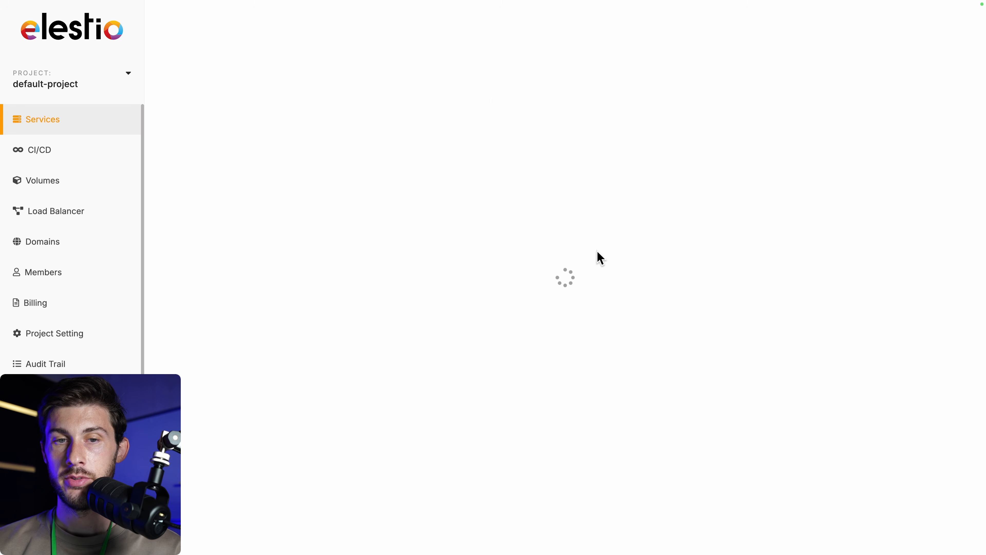
pyautogui.write('moodl')
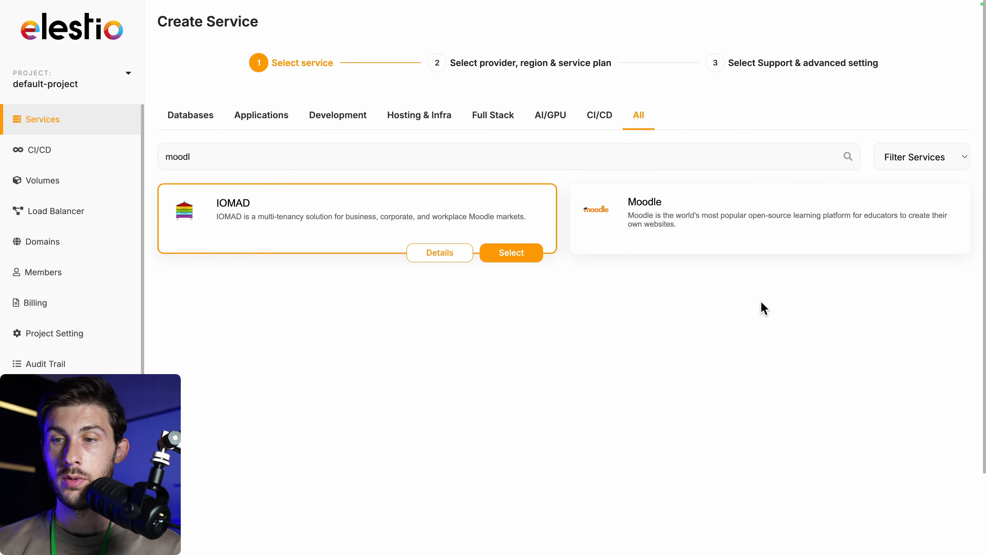
pyautogui.moveTo(836, 231)
pyautogui.click(920, 255)
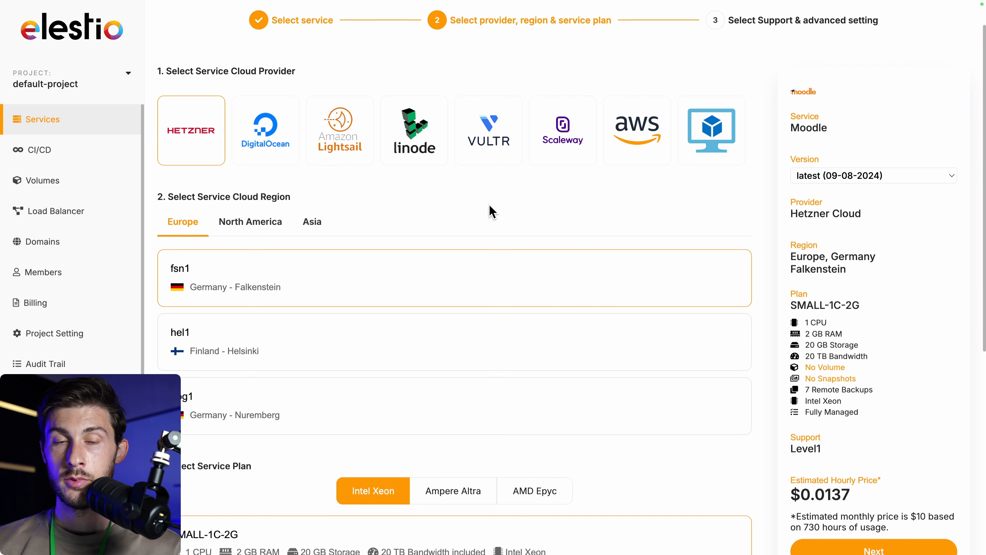
pyautogui.scroll(-3, 438, 201)
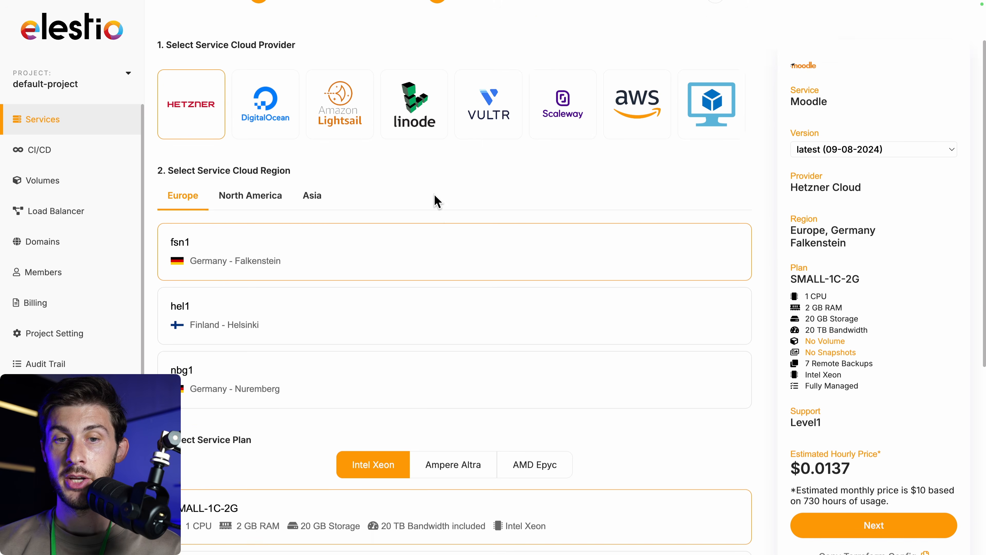
pyautogui.scroll(-5, 438, 201)
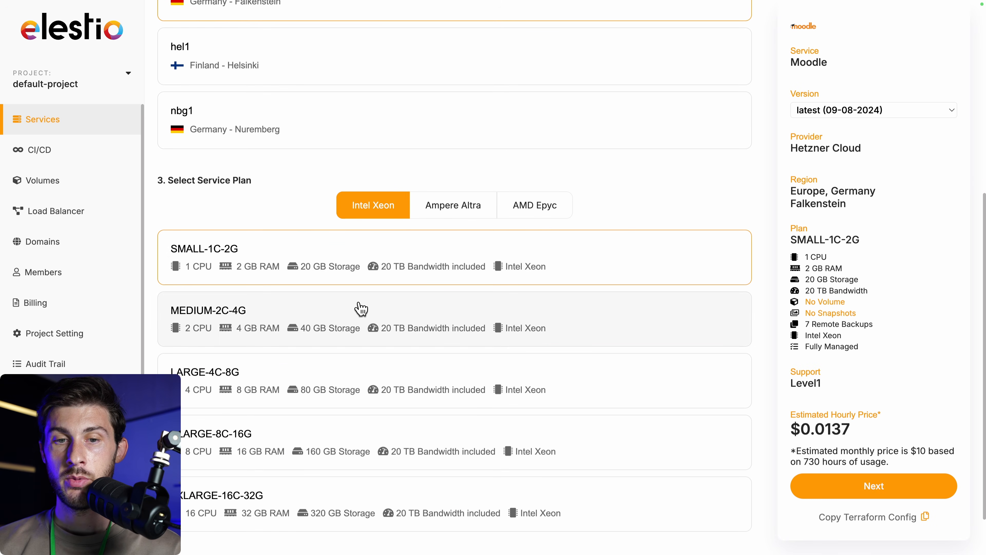
pyautogui.click(361, 310)
# Create the Moodle service on Hetzner and reveal its admin password.
pyautogui.scroll(-1, 361, 310)
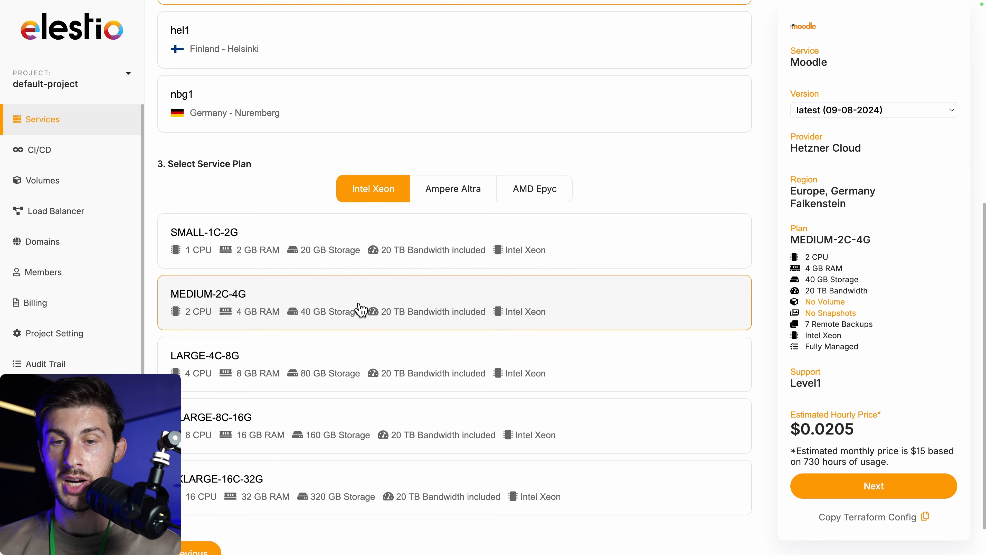
pyautogui.click(820, 487)
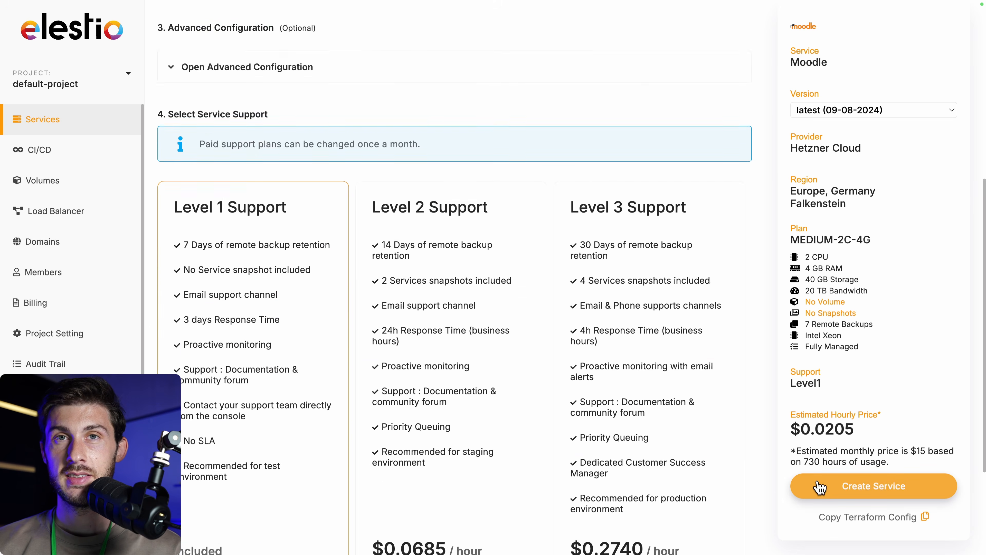
pyautogui.scroll(-3, 455, 258)
pyautogui.scroll(-5, 457, 260)
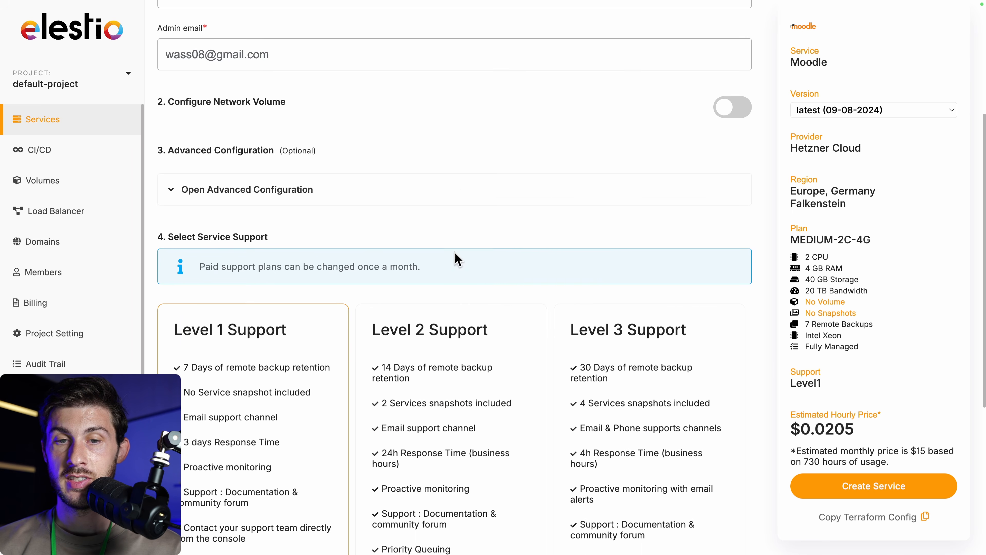
pyautogui.scroll(-2, 457, 259)
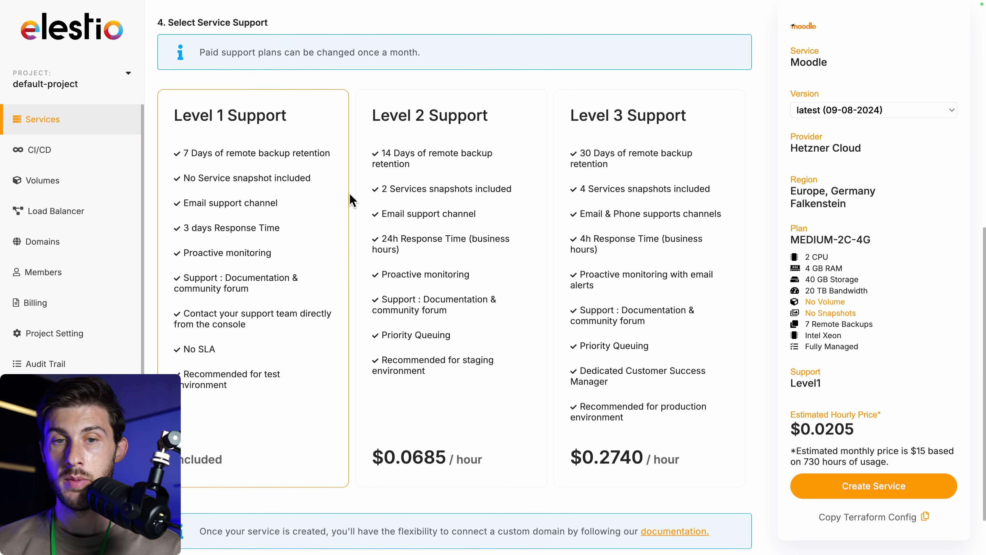
pyautogui.scroll(-2, 287, 268)
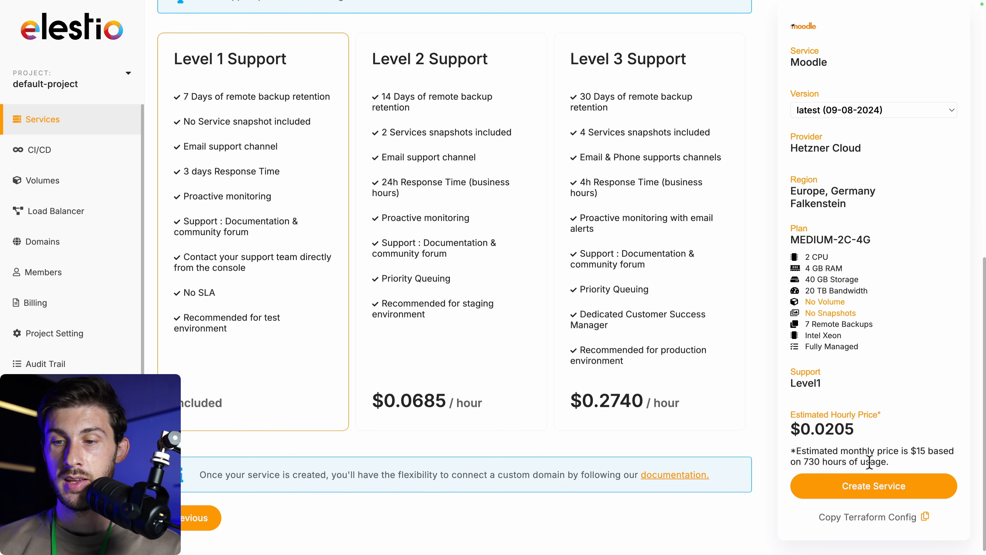
pyautogui.click(860, 487)
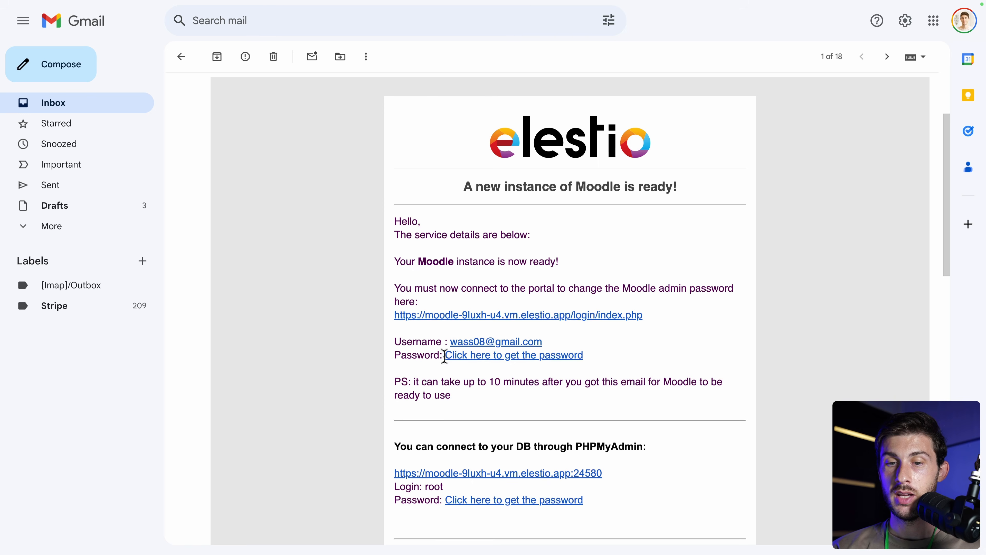
pyautogui.click(470, 358)
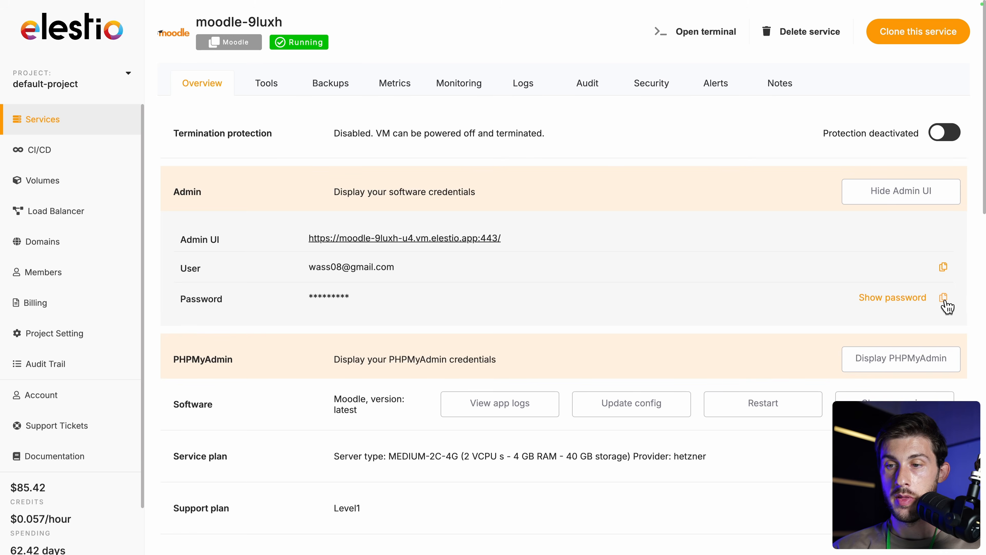
# Copy the admin password and open the new Moodle site from its Admin UI URL.
pyautogui.click(943, 300)
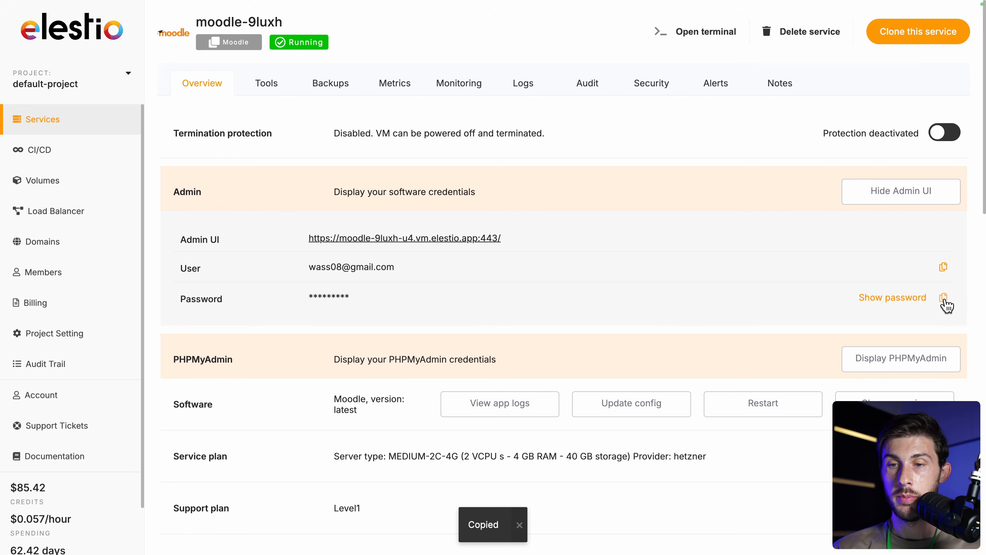
pyautogui.click(471, 239)
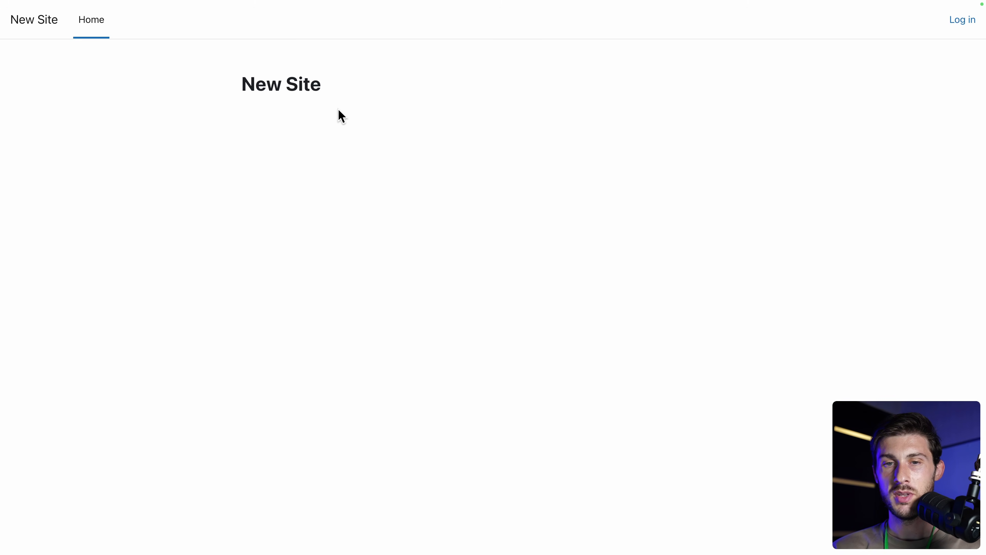
# Log in to Moodle with the admin e-mail address and the saved password.
pyautogui.click(958, 24)
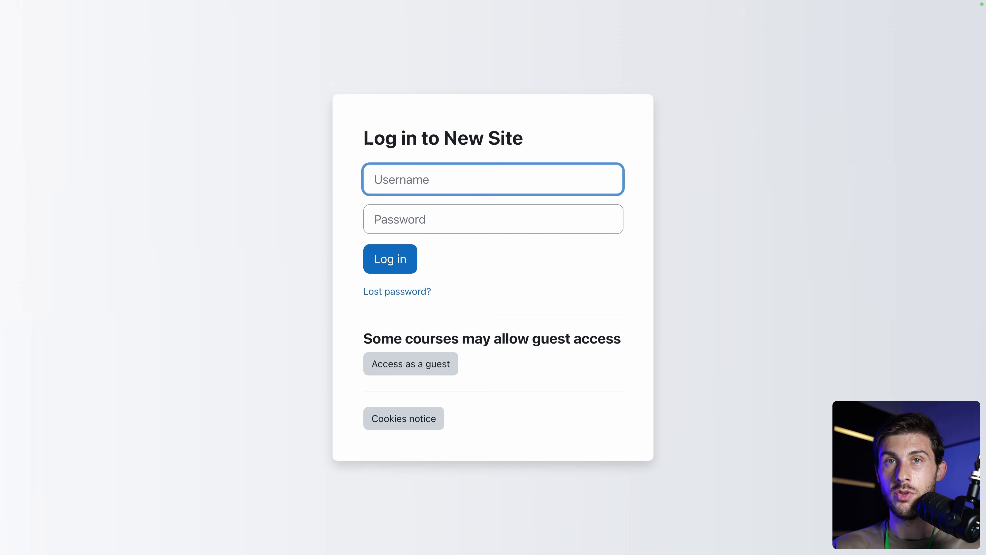
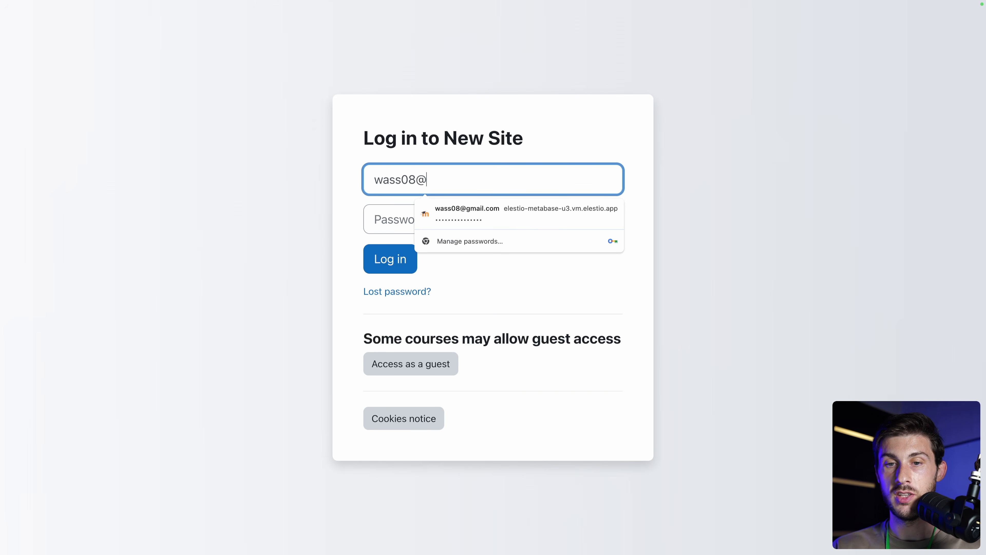
pyautogui.press('Tab')
pyautogui.press('super+v')
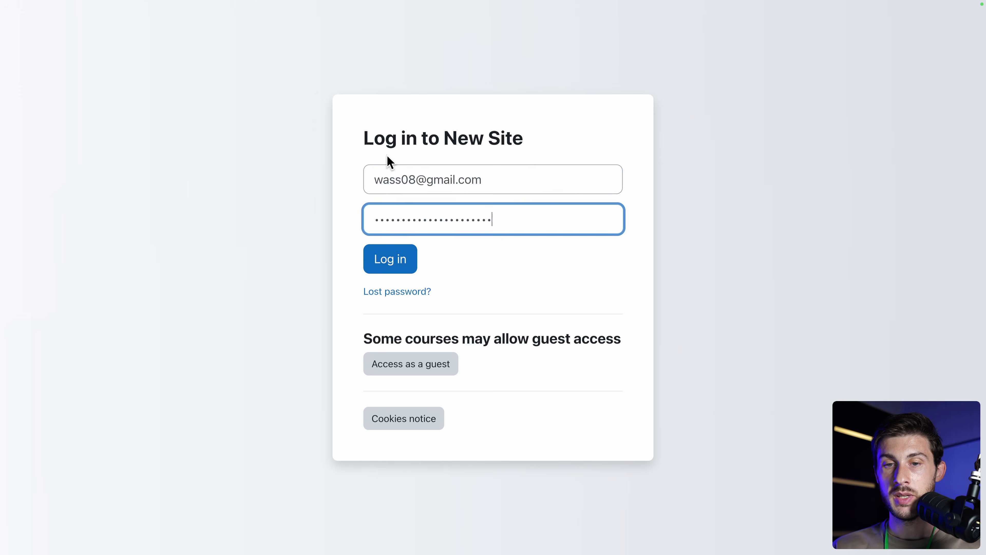
pyautogui.click(381, 262)
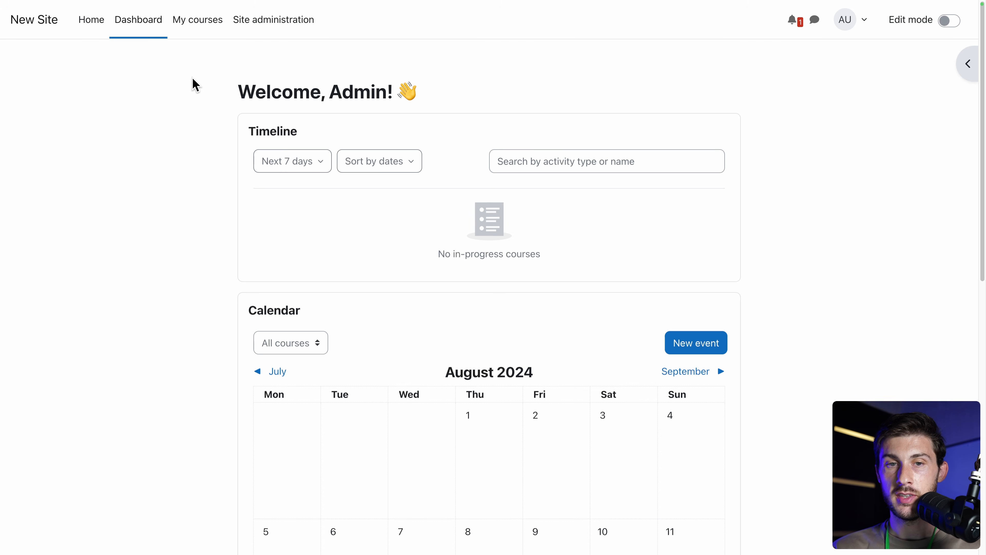
# Open My courses, dismiss the courses-and-categories tour, and view the Quickstart guide.
pyautogui.click(195, 34)
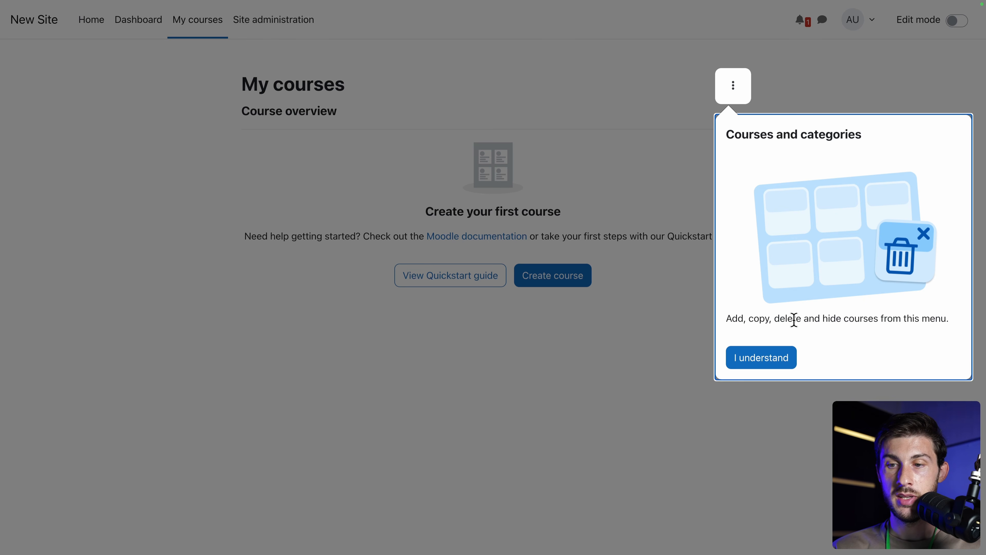
pyautogui.click(761, 360)
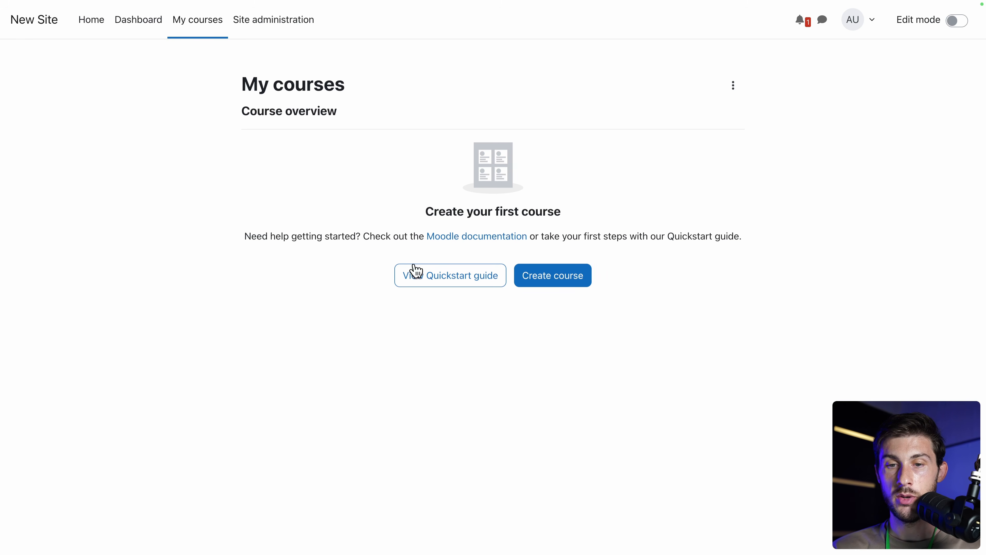
pyautogui.click(427, 283)
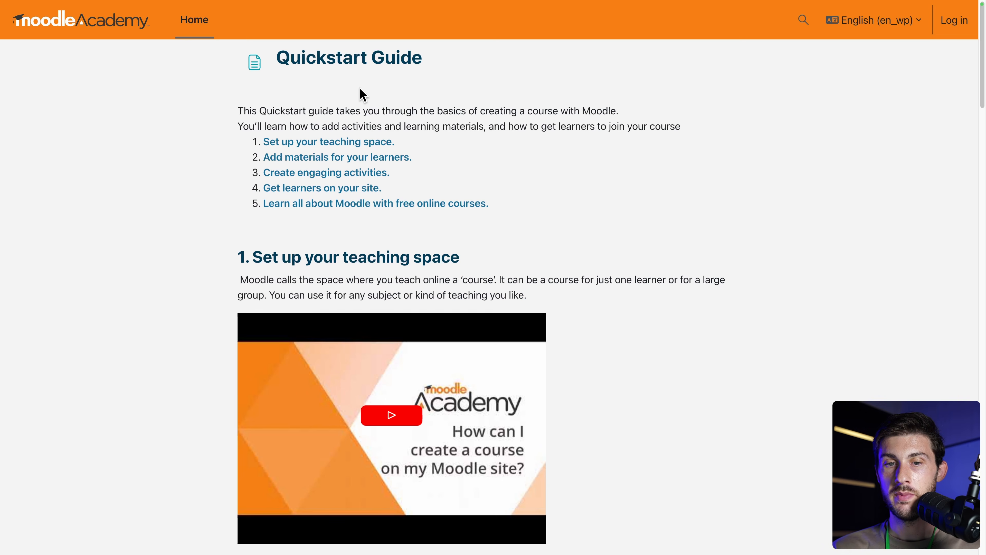
# Read down the Quickstart Guide to the Learning Pathways, then start a new course in Moodle.
pyautogui.scroll(-3, 788, 359)
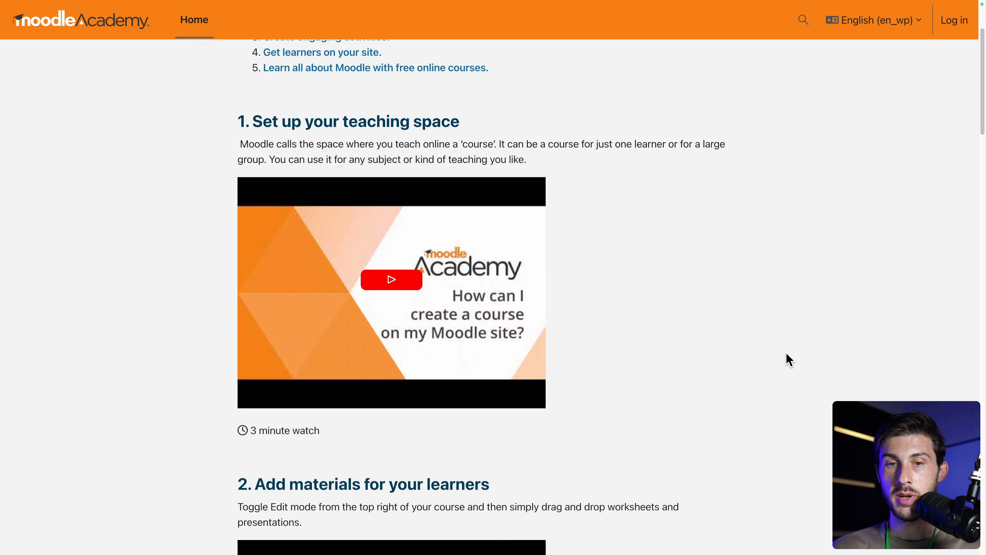
pyautogui.scroll(-10, 789, 360)
pyautogui.scroll(-7, 790, 359)
pyautogui.scroll(-7, 790, 360)
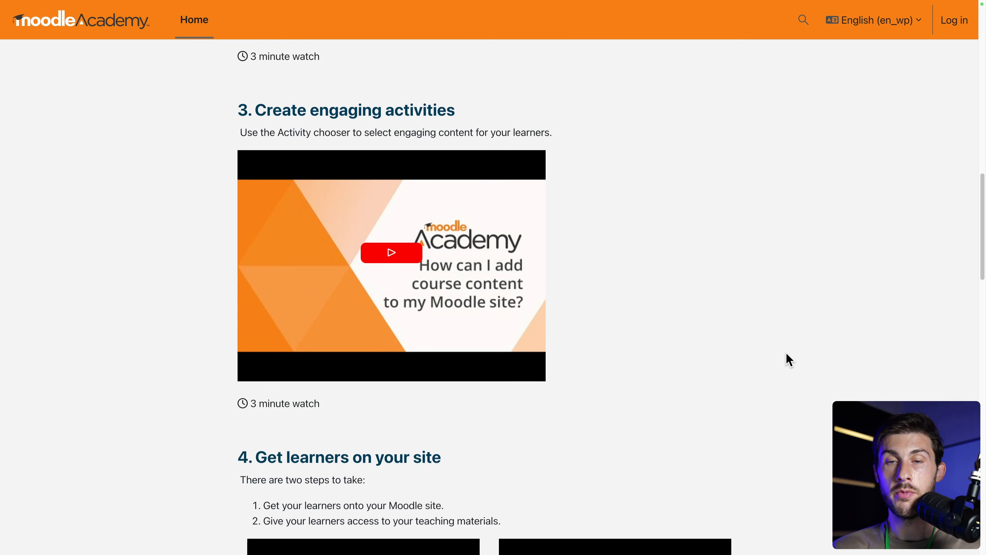
pyautogui.scroll(-2, 790, 359)
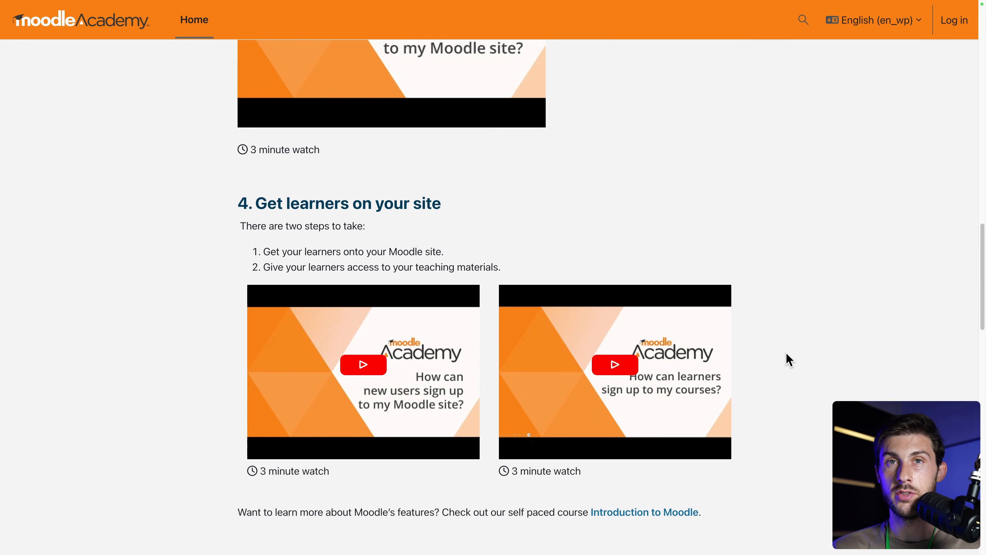
pyautogui.scroll(-10, 790, 359)
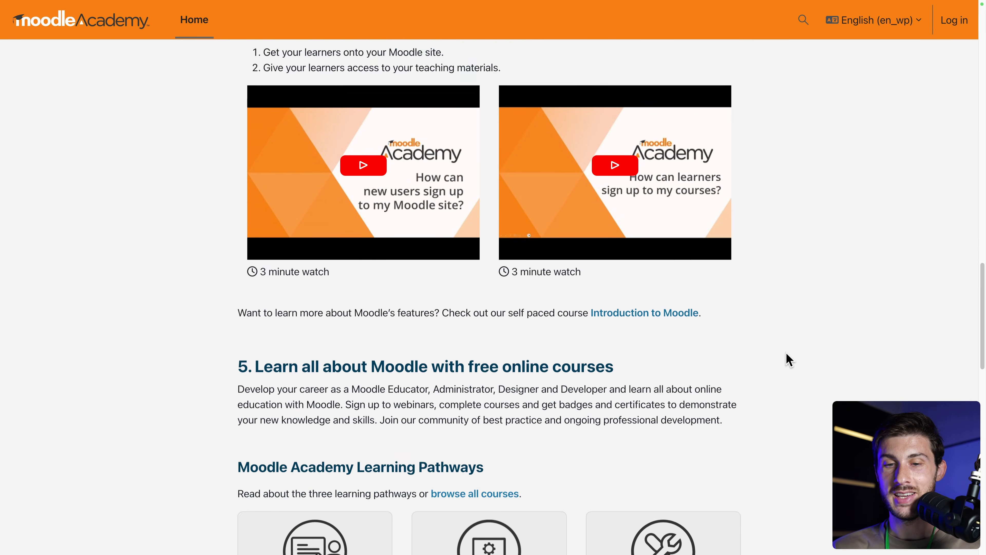
pyautogui.scroll(-3, 790, 360)
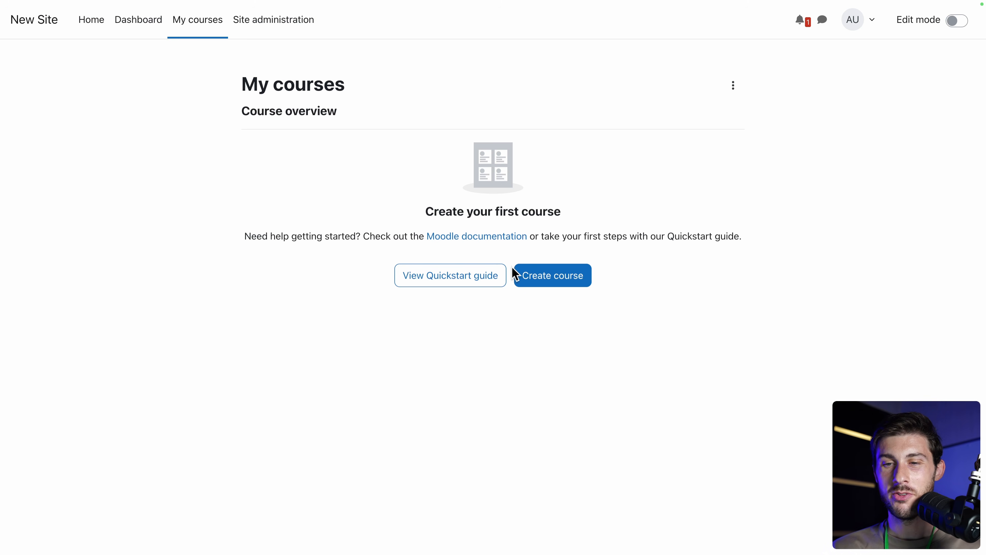
pyautogui.click(536, 281)
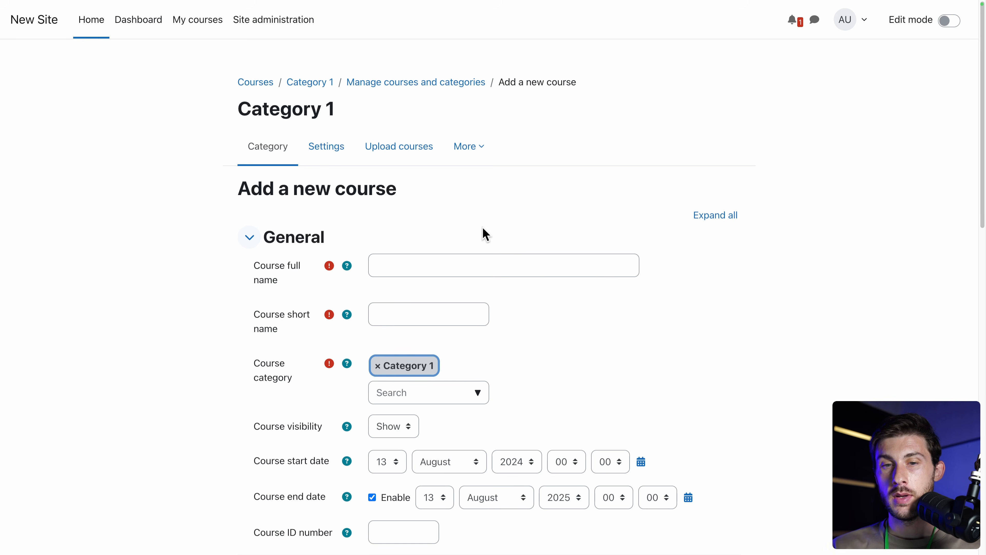
# Enter full name '3D Web Development' and short name '3d-web-dev', keeping the default category.
pyautogui.click(455, 263)
pyautogui.write('3D Web')
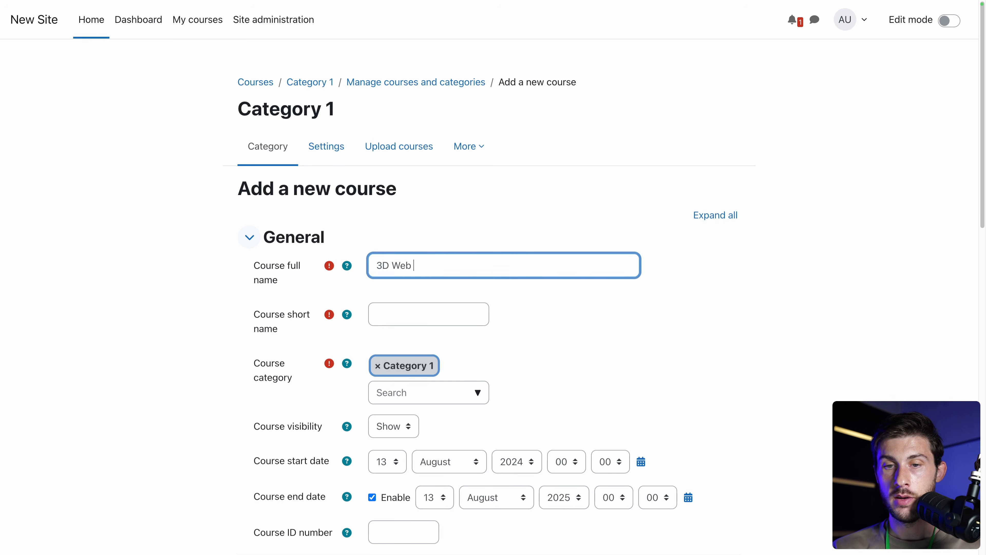
pyautogui.write(' Development')
pyautogui.press('Tab')
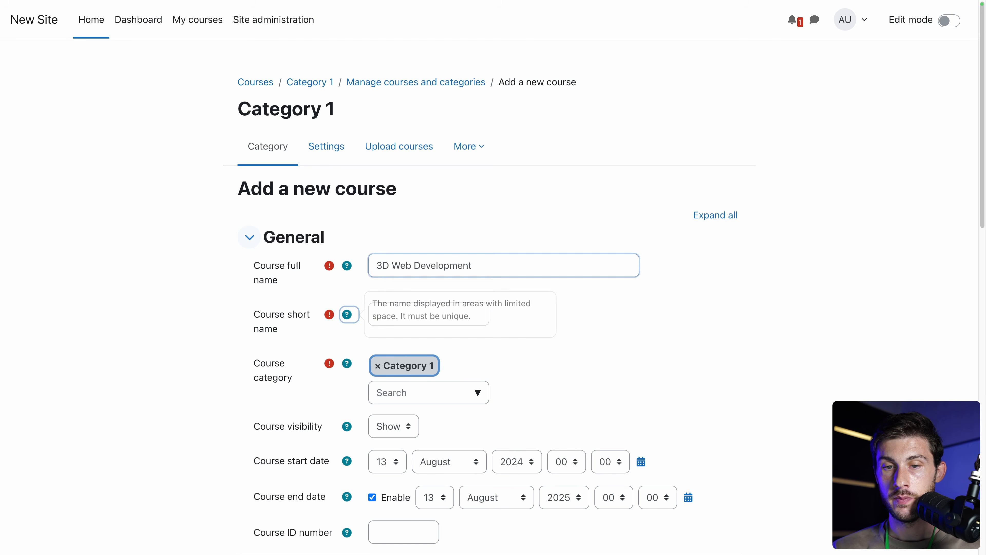
pyautogui.press('Tab')
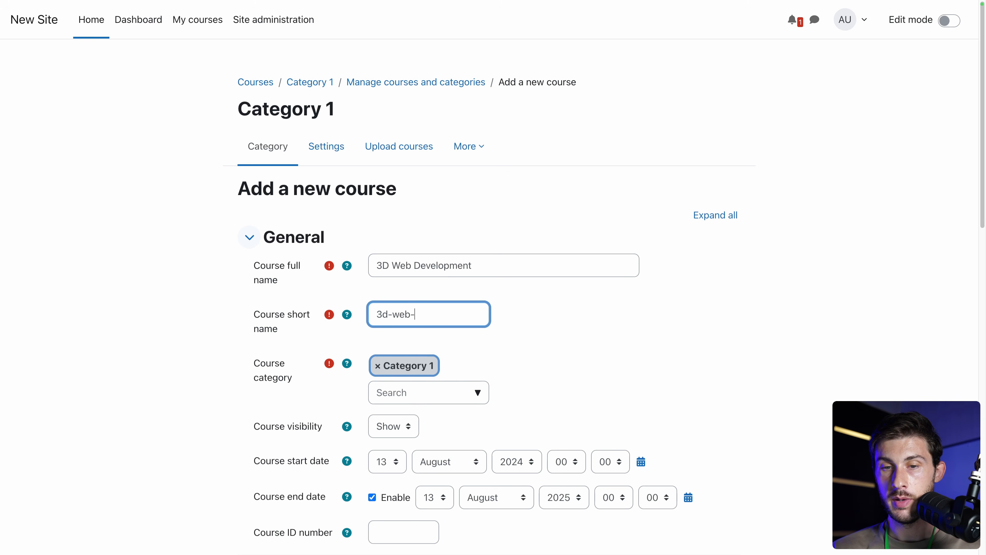
pyautogui.scroll(-3, 493, 295)
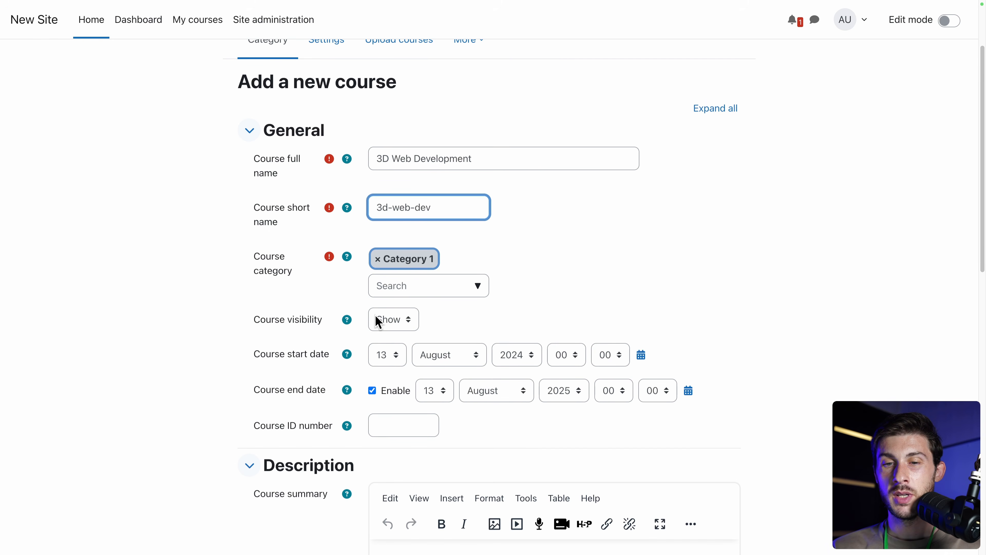
pyautogui.click(427, 290)
pyautogui.click(480, 285)
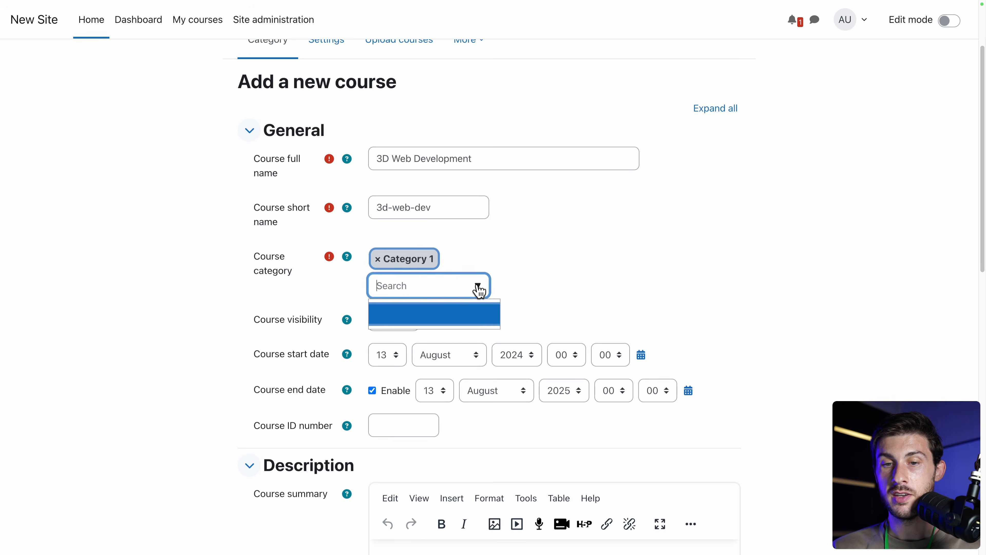
pyautogui.click(506, 260)
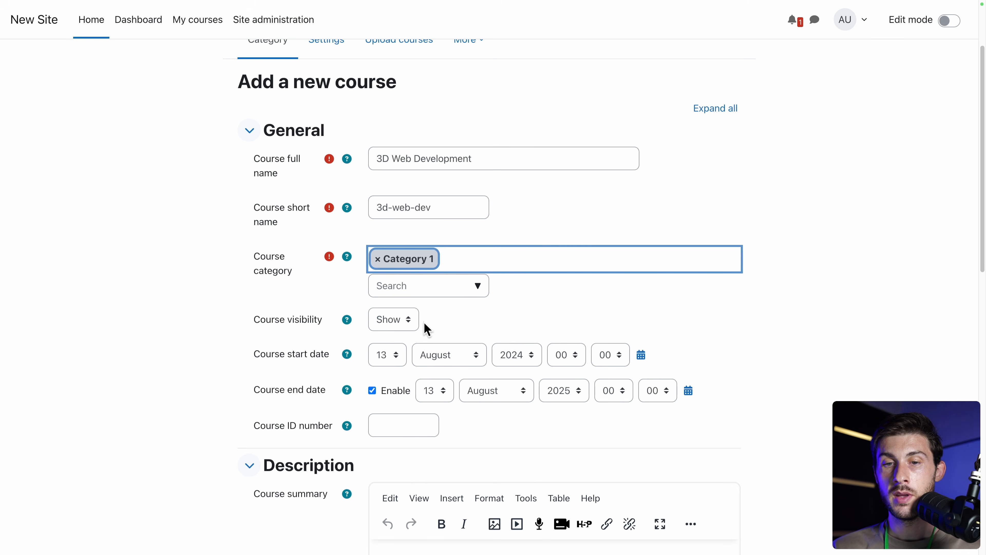
pyautogui.click(205, 297)
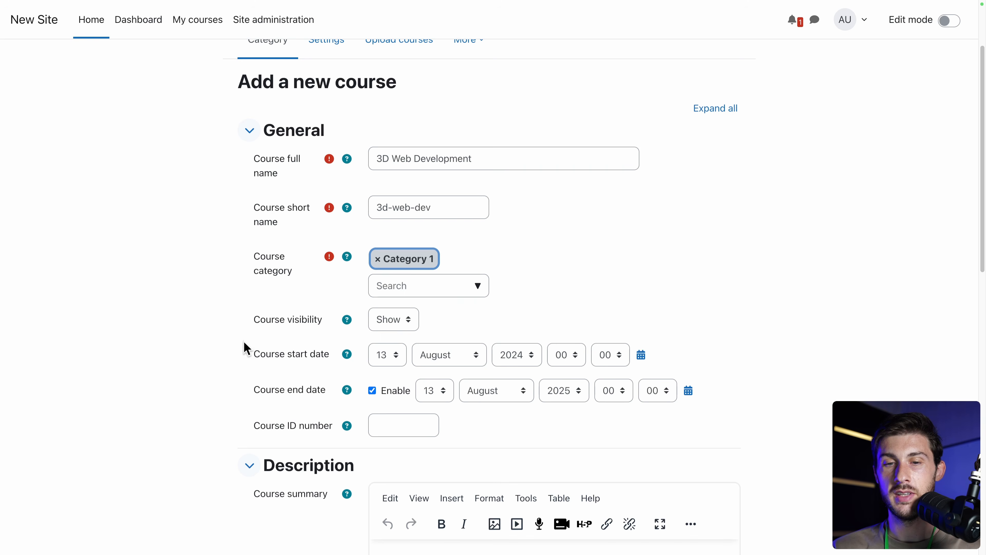
pyautogui.scroll(-2, 247, 348)
pyautogui.scroll(-1, 247, 348)
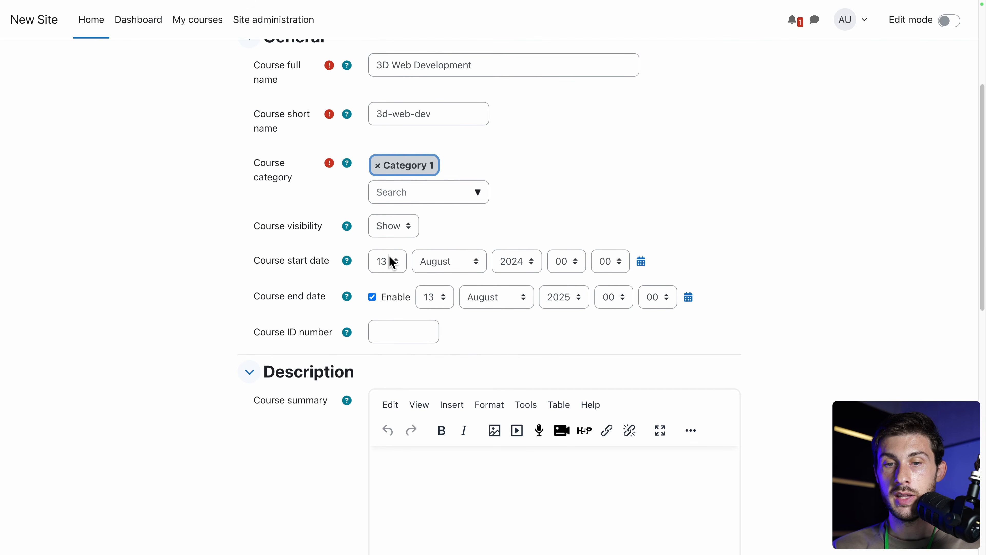
# Set the course start date to 11 August 2024.
pyautogui.click(392, 263)
pyautogui.click(387, 235)
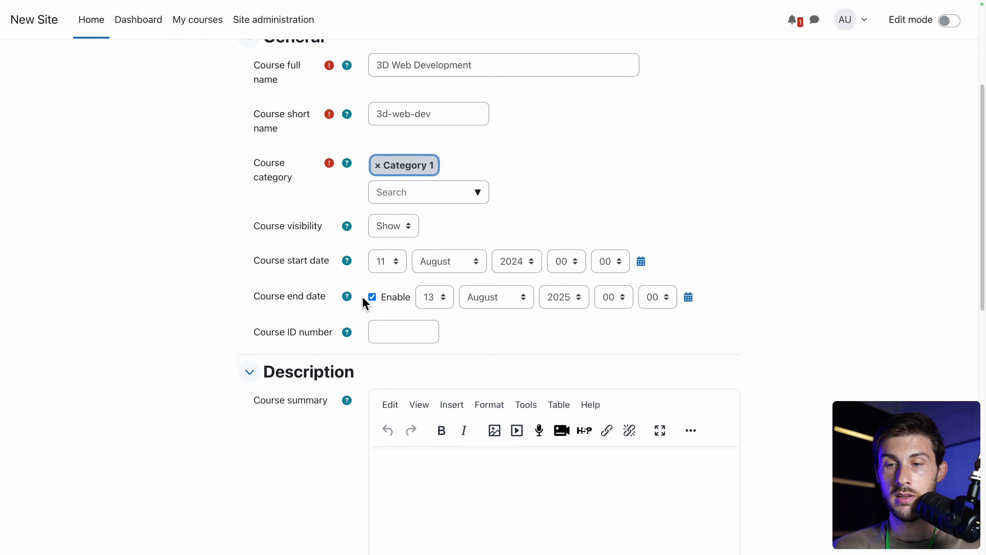
pyautogui.scroll(-4, 581, 319)
pyautogui.scroll(-1, 581, 317)
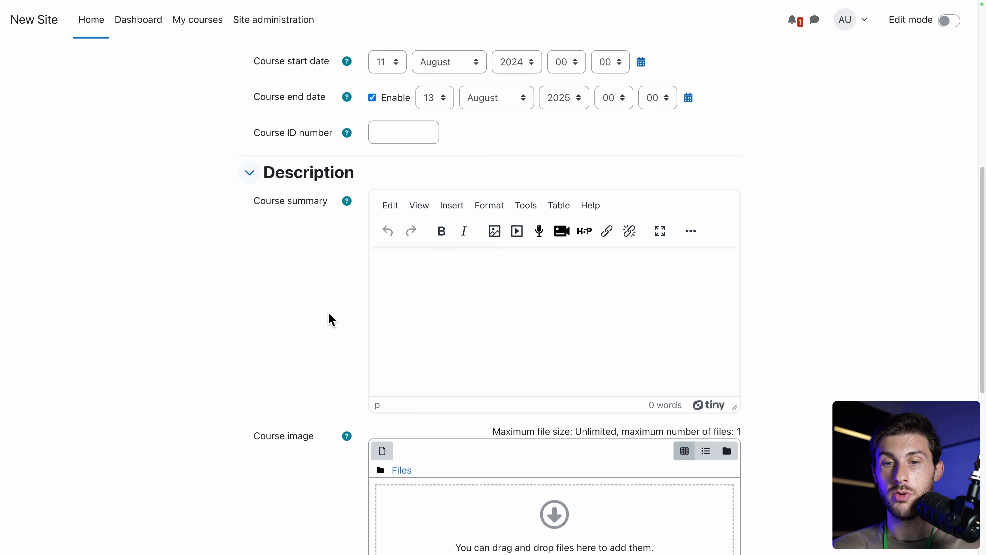
# Write the summary 'Learn everything about 3D Web development', bold '3D Web development', and check the HTML source.
pyautogui.click(430, 296)
pyautogui.write('Learn')
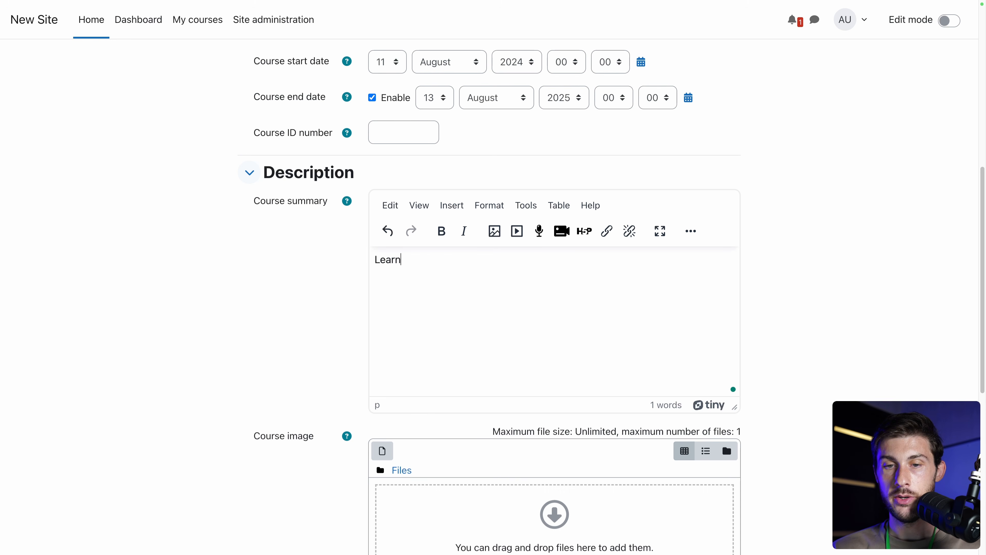
pyautogui.write(' everything about 3D Web development')
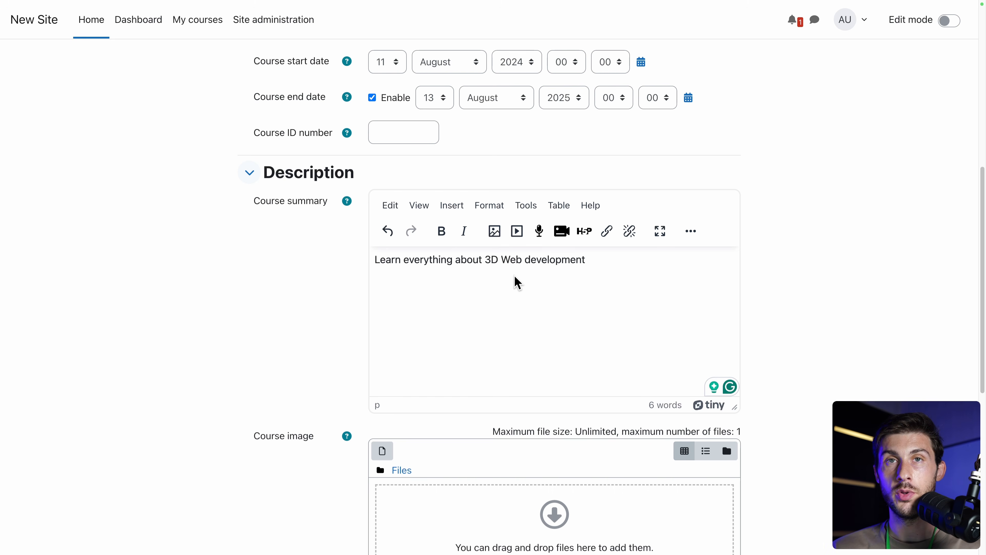
pyautogui.keyDown('shift'); pyautogui.click(486, 260); pyautogui.keyUp('shift')
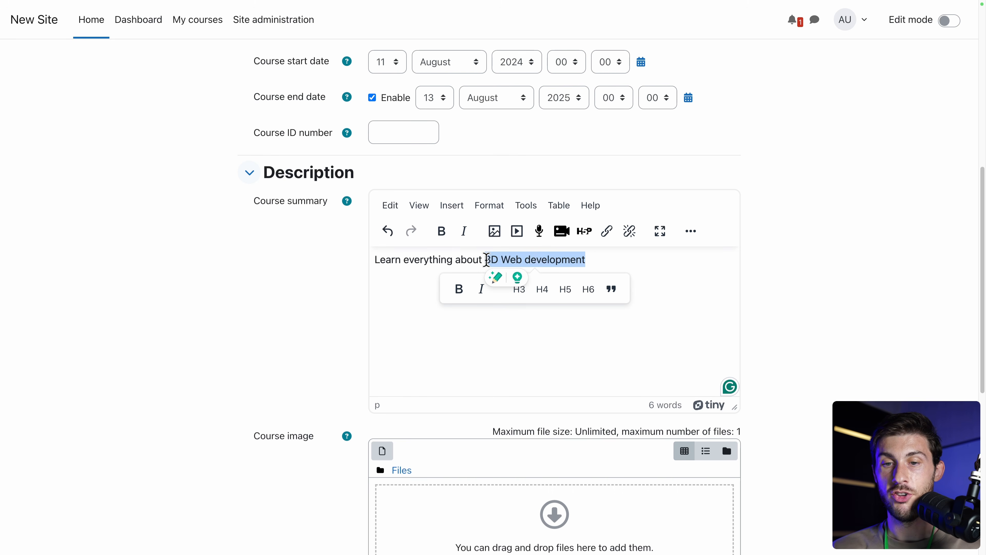
pyautogui.click(441, 231)
pyautogui.click(418, 282)
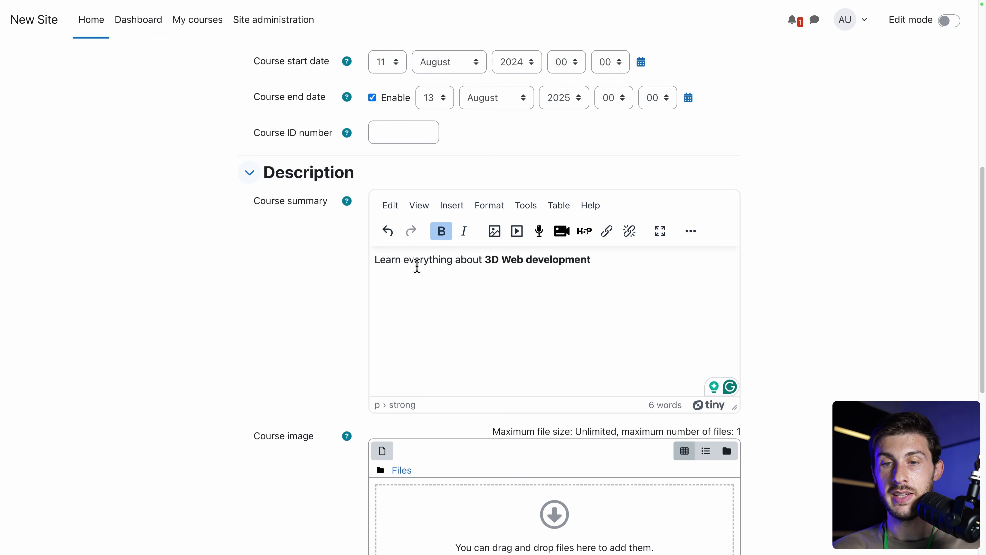
pyautogui.click(424, 209)
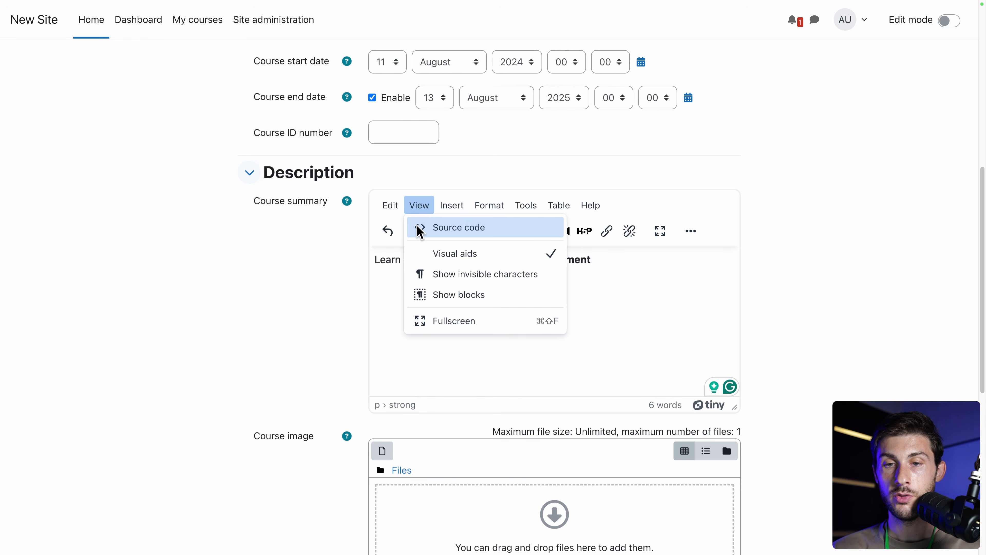
pyautogui.click(436, 228)
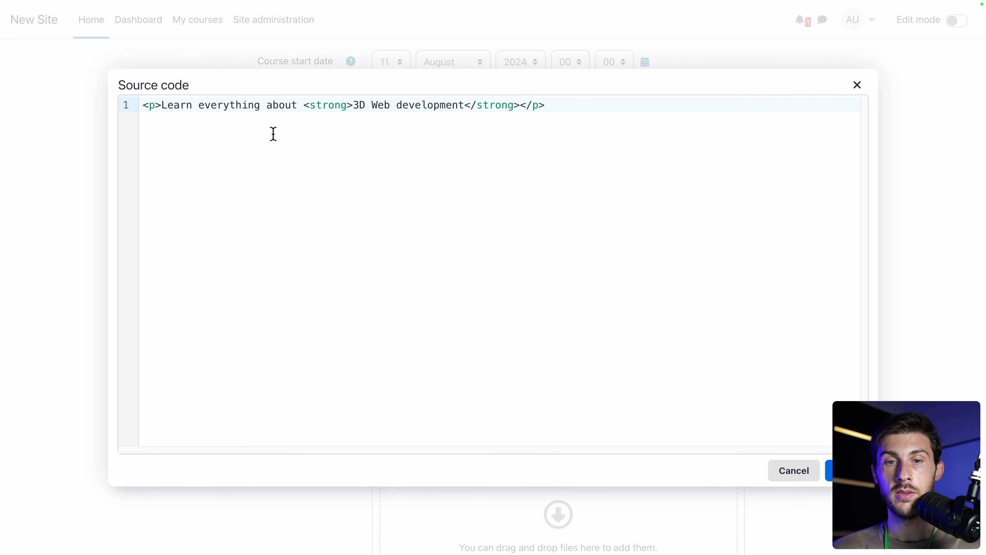
pyautogui.click(830, 470)
pyautogui.scroll(-3, 767, 340)
pyautogui.scroll(-3, 765, 338)
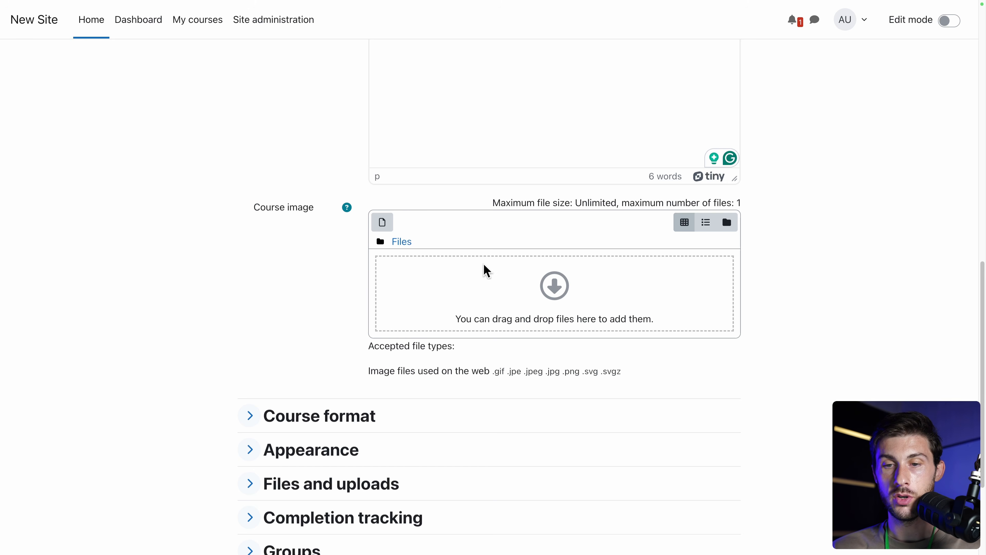
# Upload course-cover.jpg from Downloads as the course image.
pyautogui.click(555, 290)
pyautogui.click(421, 273)
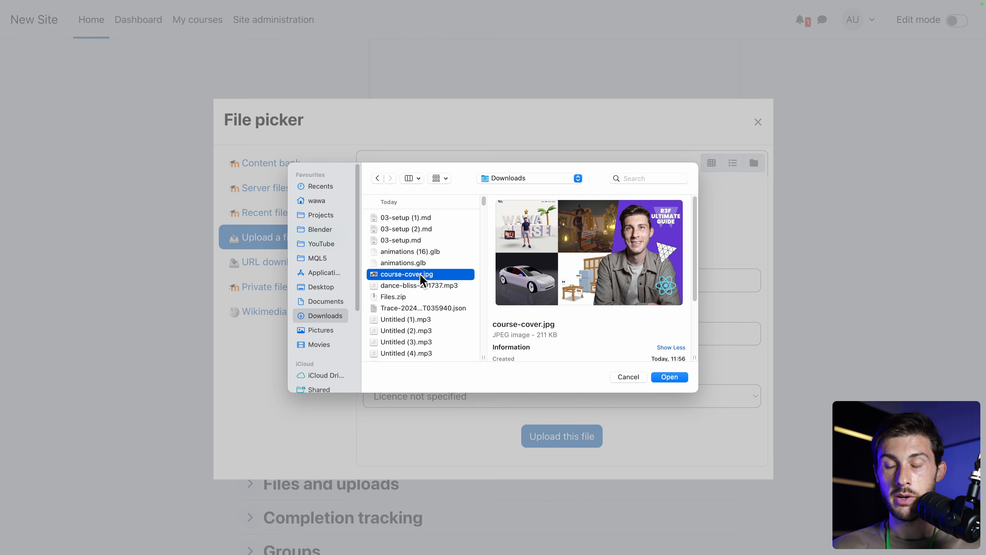
pyautogui.click(669, 377)
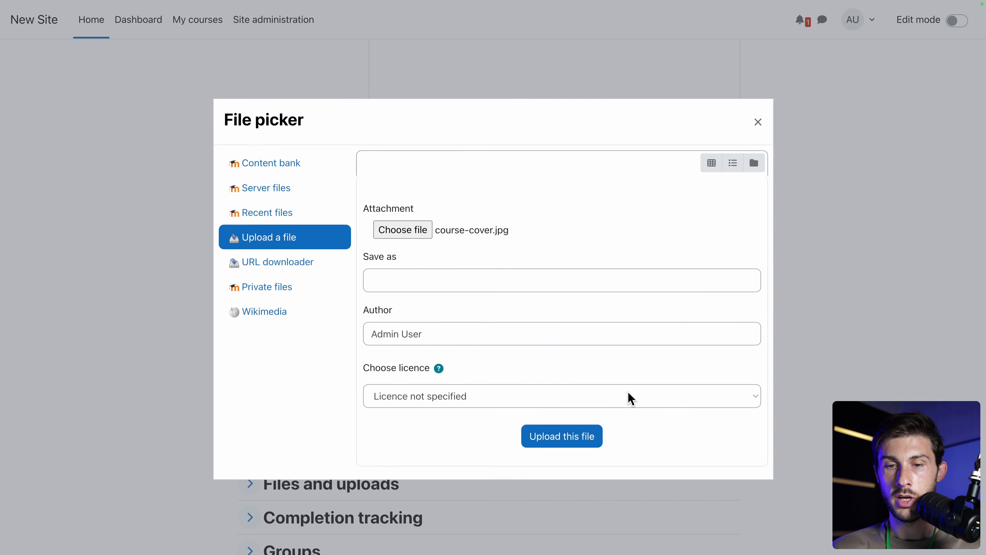
pyautogui.click(567, 445)
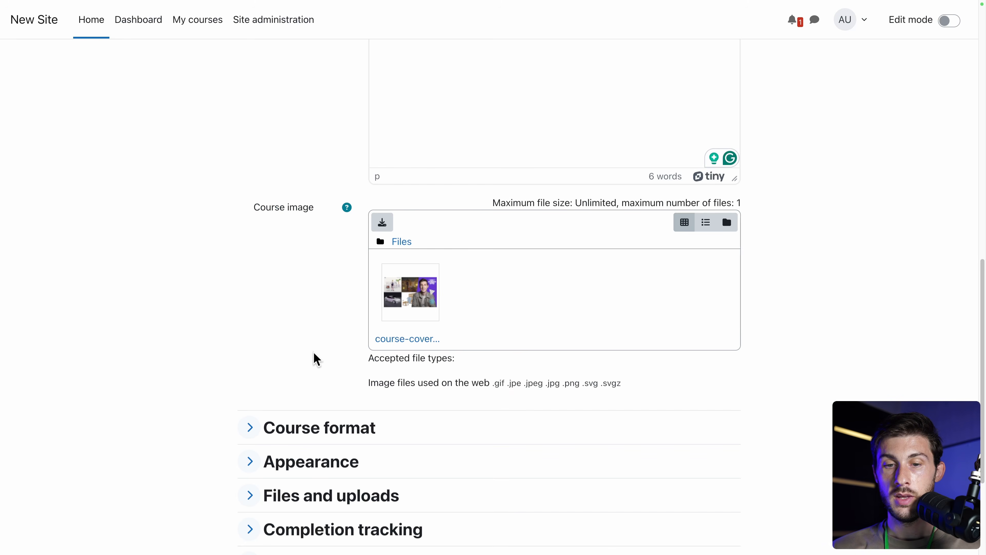
pyautogui.scroll(-5, 315, 358)
# Expand the Course format settings and review the available formats.
pyautogui.click(255, 269)
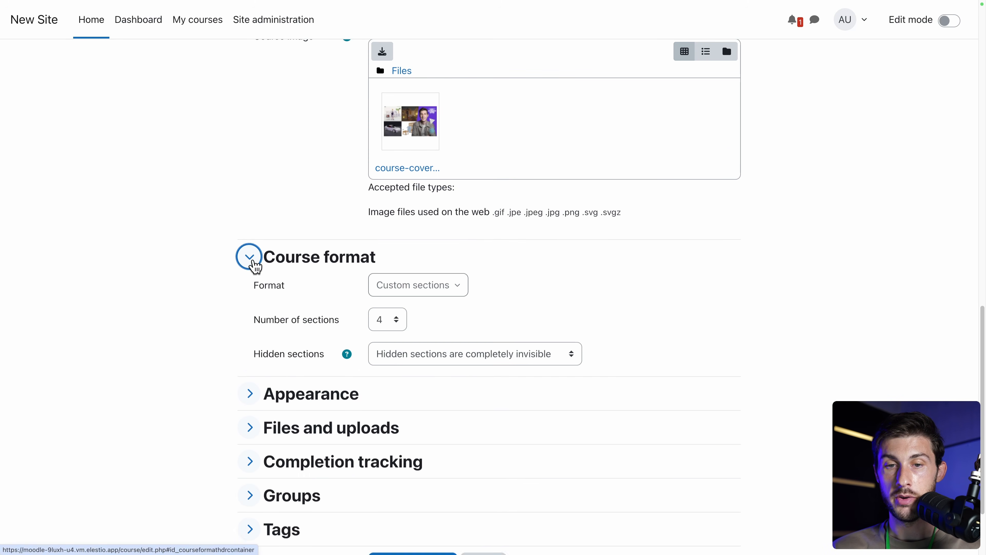
pyautogui.scroll(-2, 179, 344)
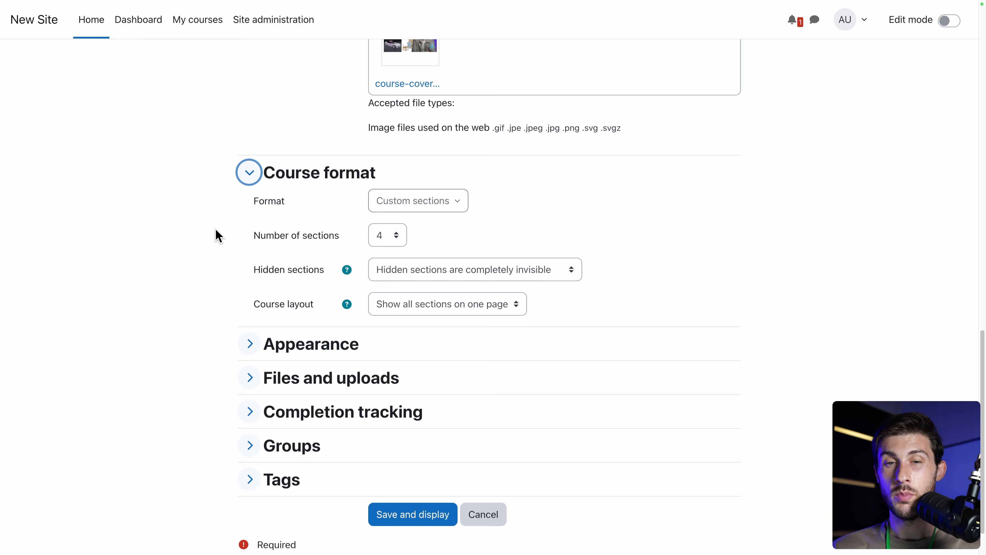
pyautogui.click(421, 210)
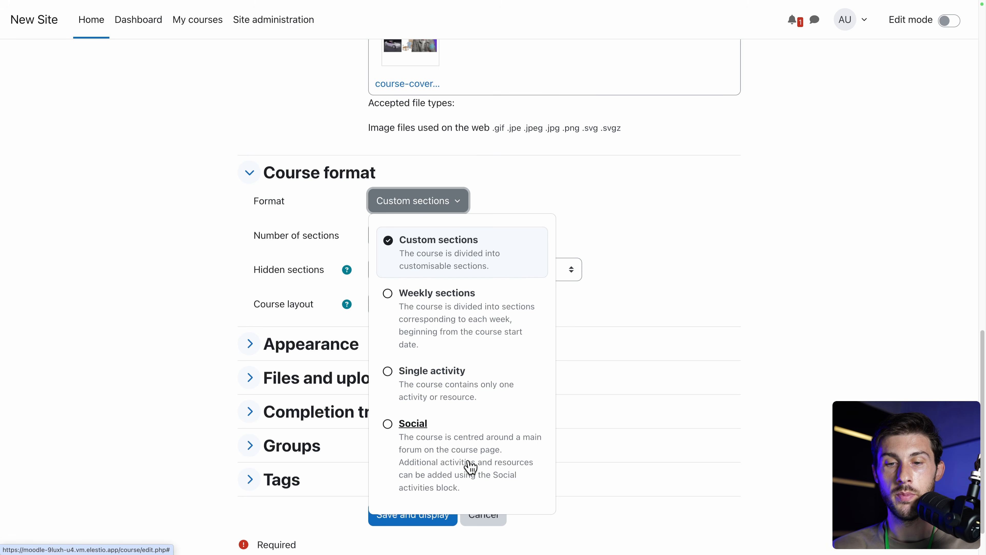
# Keep the Custom sections format with 4 sections.
pyautogui.click(606, 197)
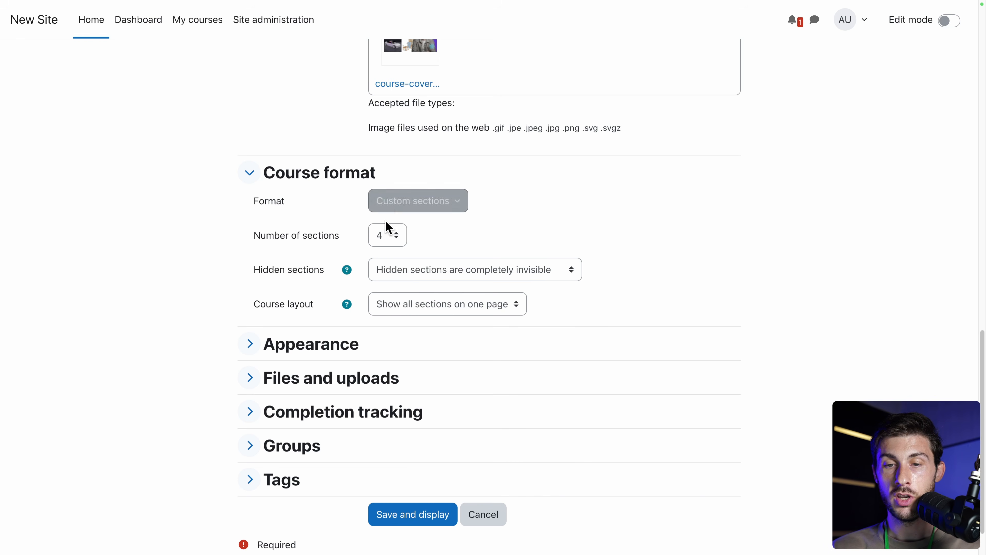
pyautogui.click(385, 233)
pyautogui.click(527, 236)
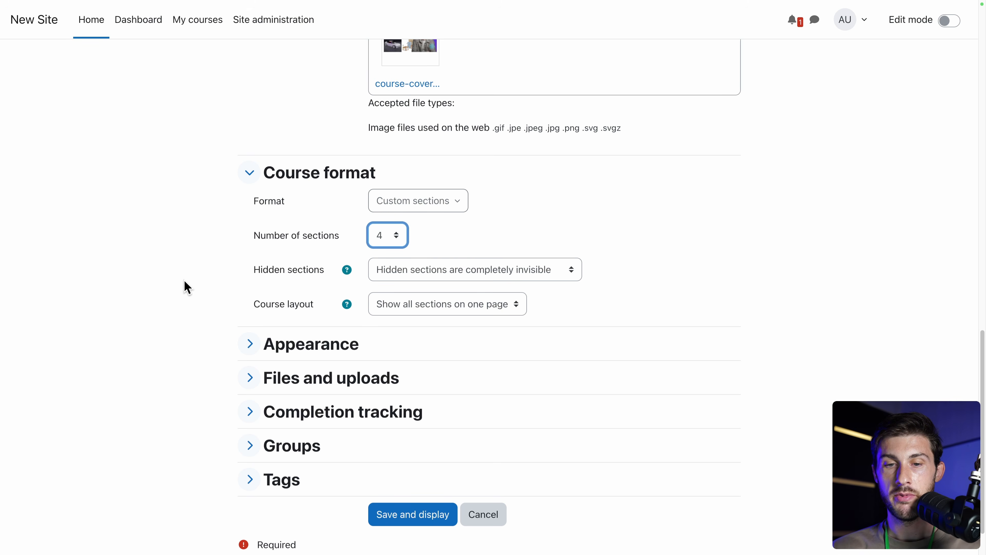
pyautogui.scroll(-1, 183, 286)
# Expand the Appearance, Files and uploads, Completion tracking and Groups settings.
pyautogui.click(249, 295)
pyautogui.scroll(-3, 95, 403)
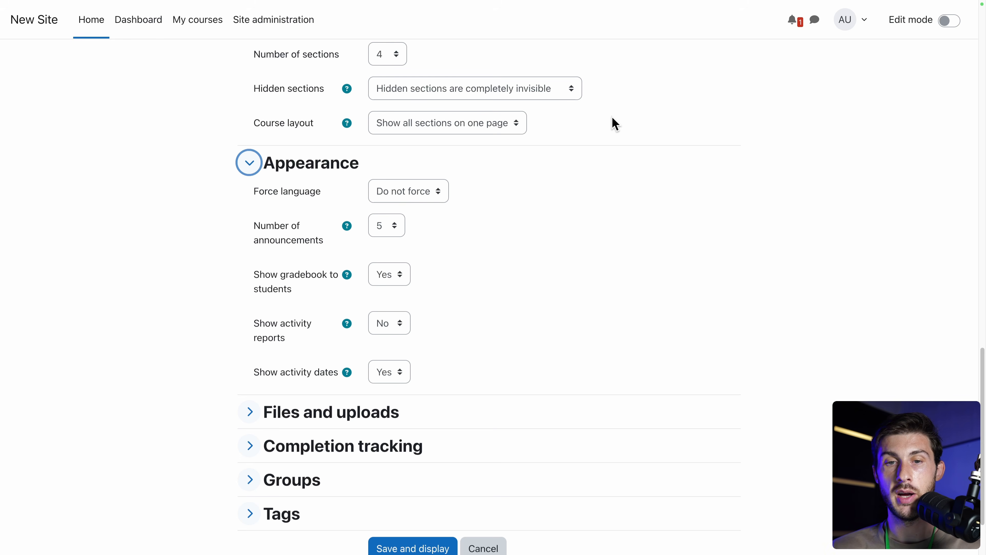
pyautogui.click(249, 412)
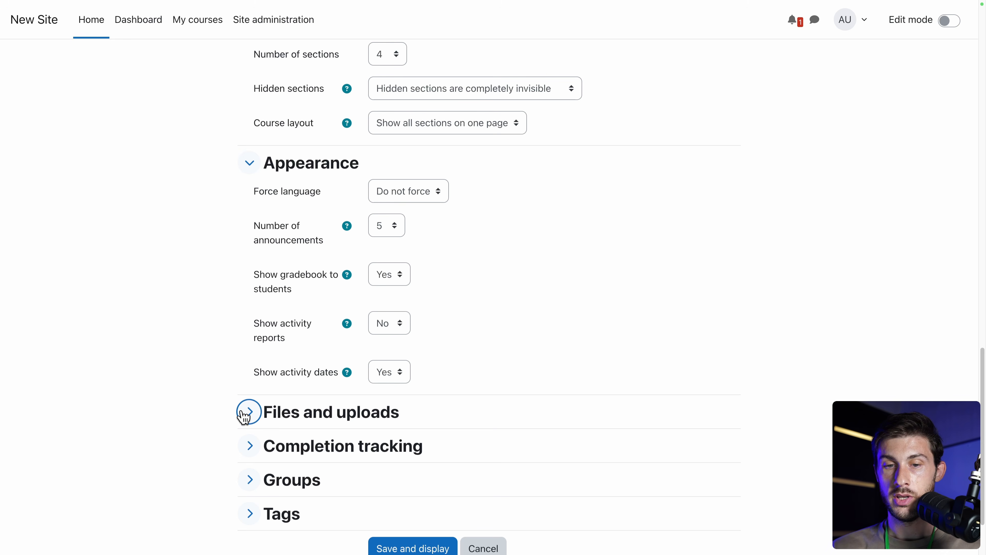
pyautogui.scroll(-3, 192, 392)
pyautogui.click(251, 358)
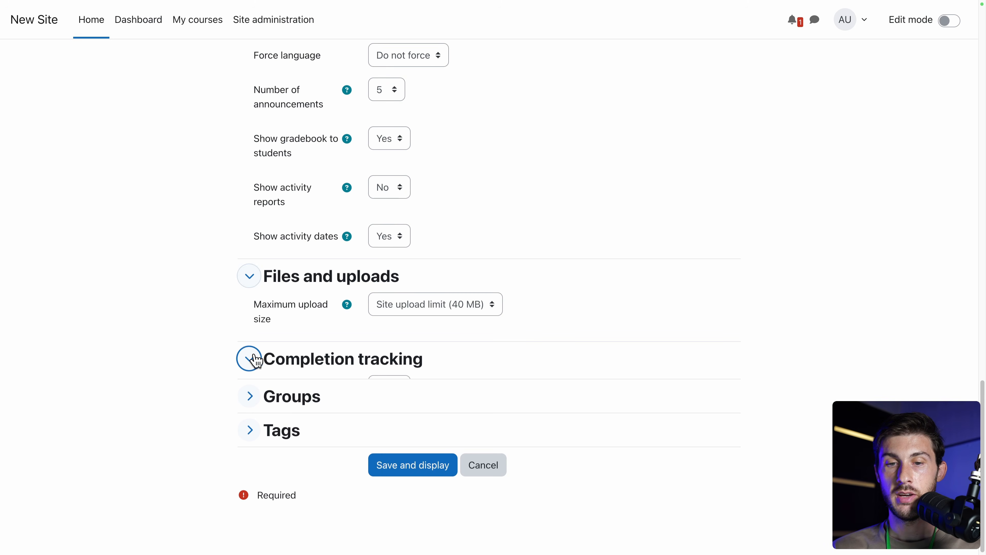
pyautogui.scroll(-3, 177, 348)
pyautogui.click(249, 392)
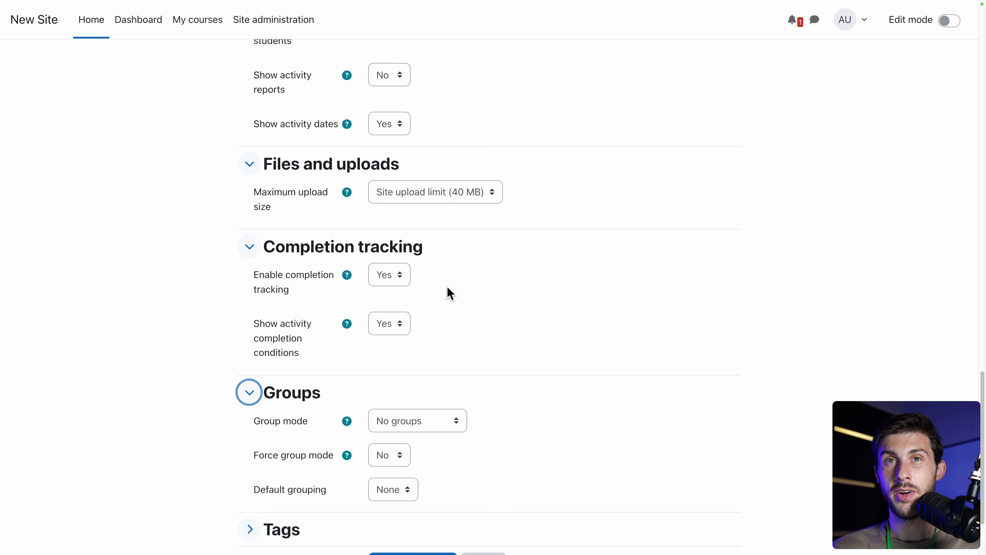
# Read the Group mode help, leaving No groups, and expand the Tags section.
pyautogui.scroll(-3, 450, 294)
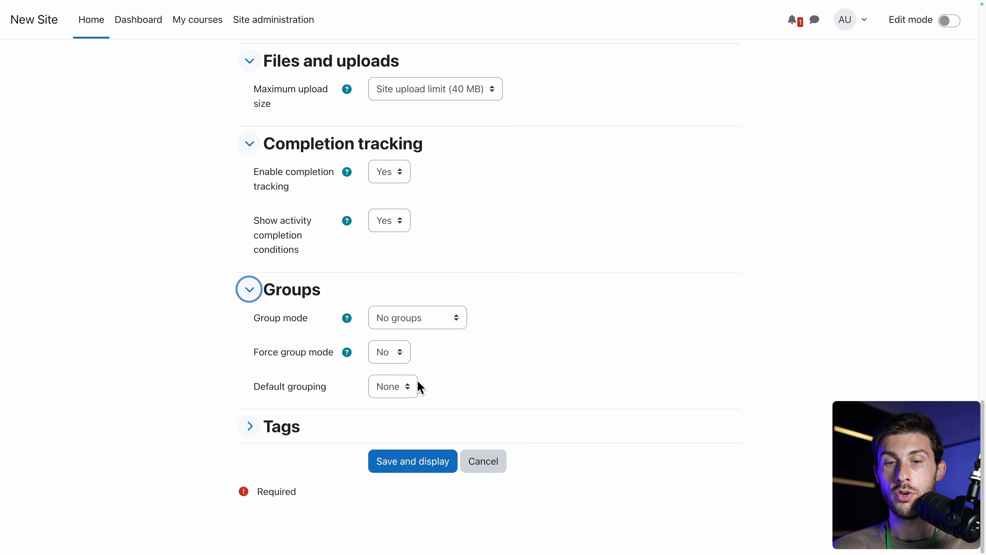
pyautogui.click(346, 323)
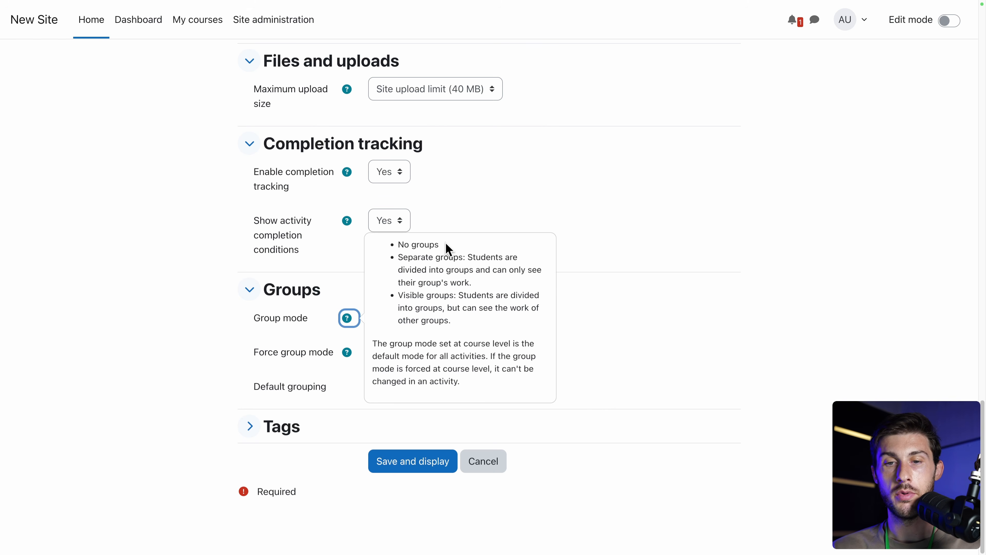
pyautogui.click(226, 326)
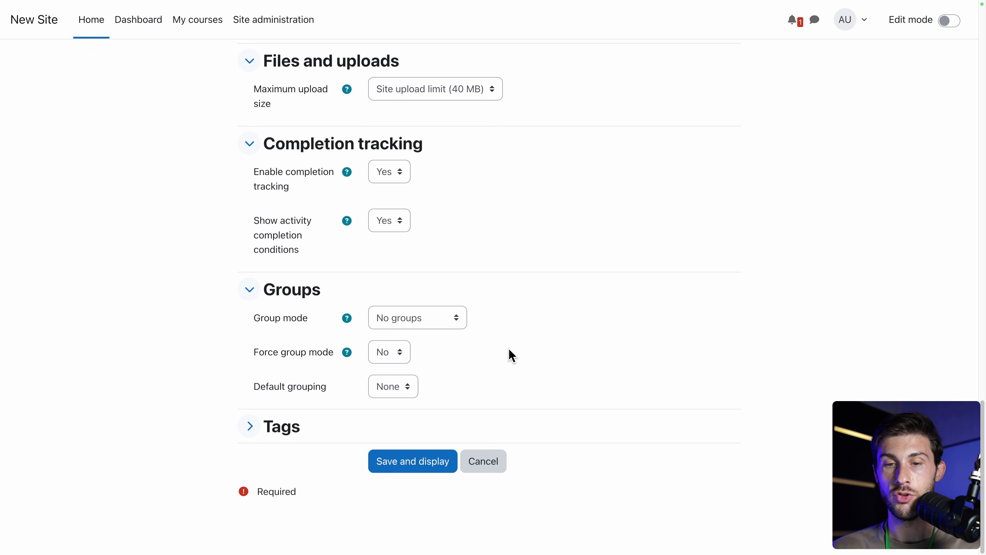
pyautogui.click(249, 425)
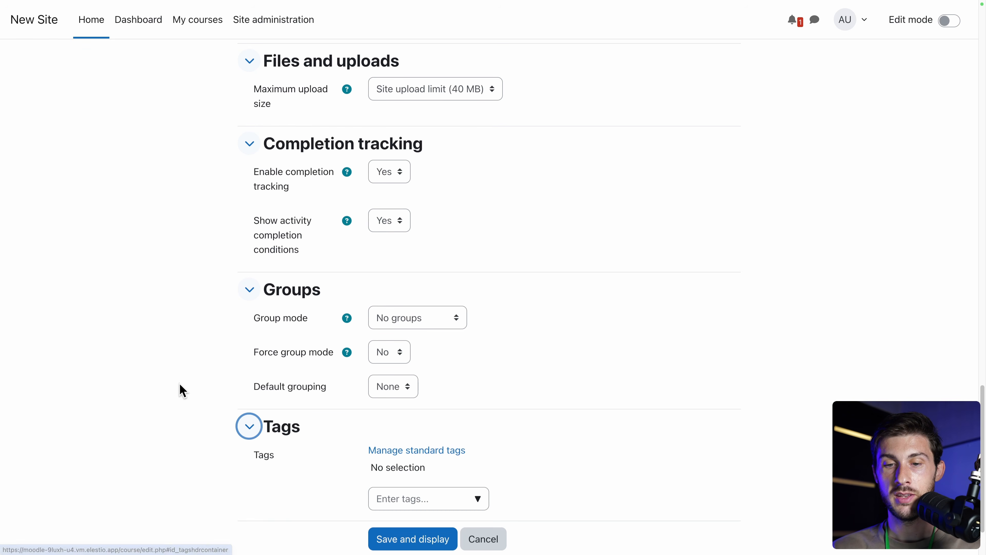
# Add the three course tags 'web dev', 'development' and '3d' in the Tags box.
pyautogui.scroll(-2, 182, 390)
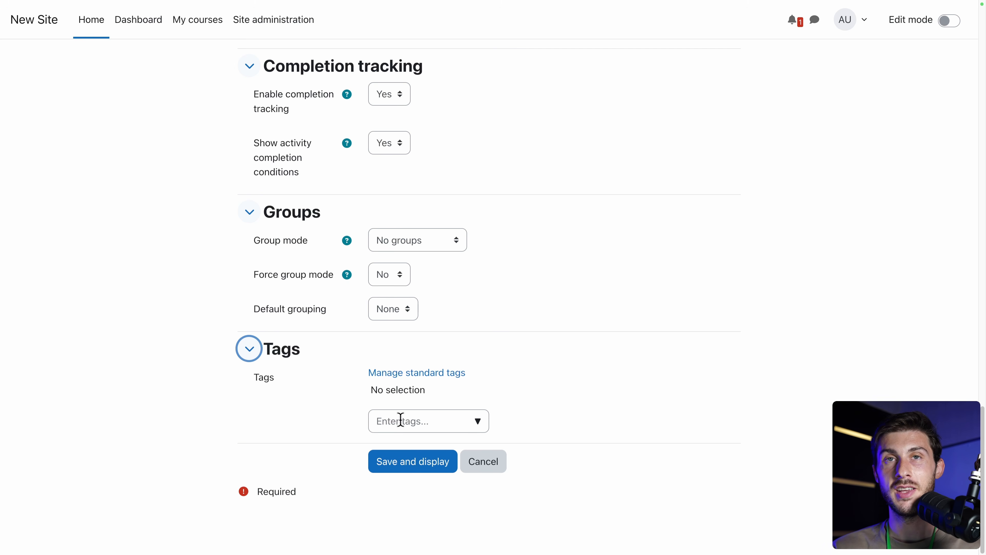
pyautogui.click(392, 423)
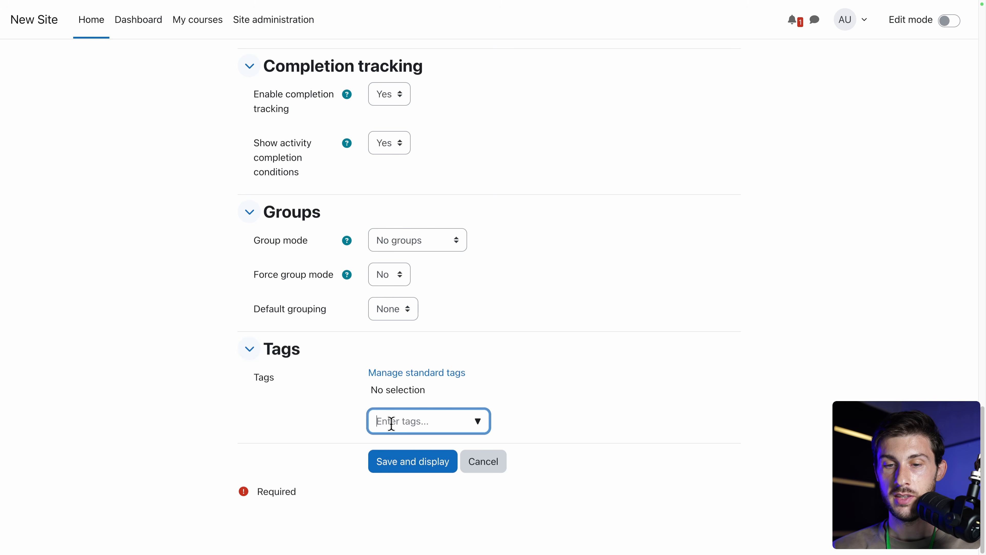
pyautogui.write('web dev')
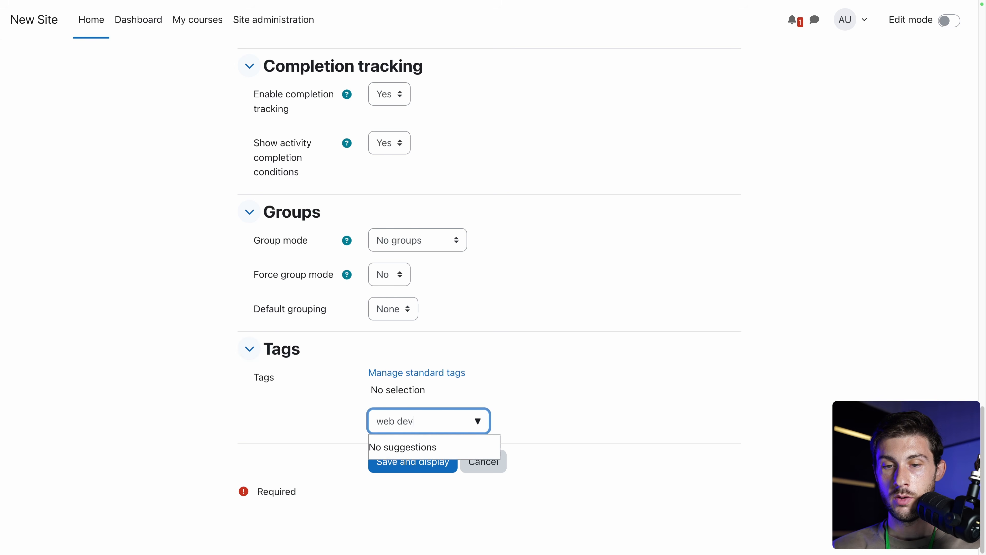
pyautogui.press('Return')
pyautogui.write('development')
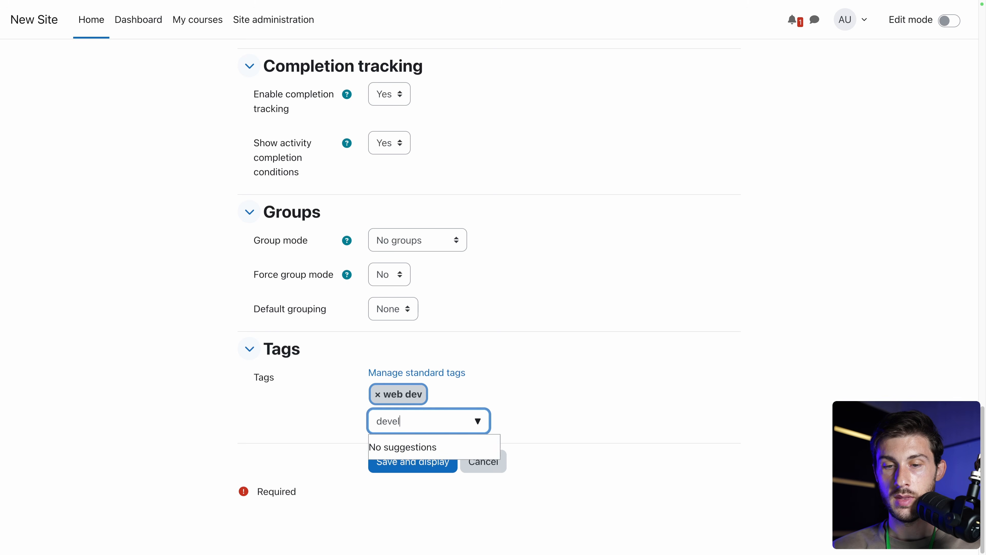
pyautogui.press('Return')
pyautogui.write('3d')
pyautogui.press('Return')
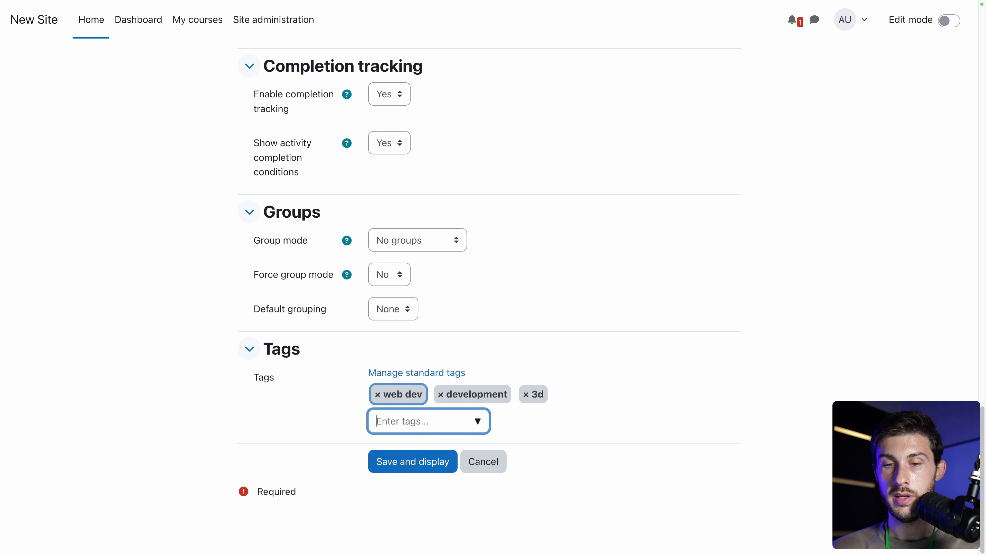
pyautogui.click(295, 429)
# Save the 3D Web Development course and dismiss its guided course-page tour.
pyautogui.click(386, 467)
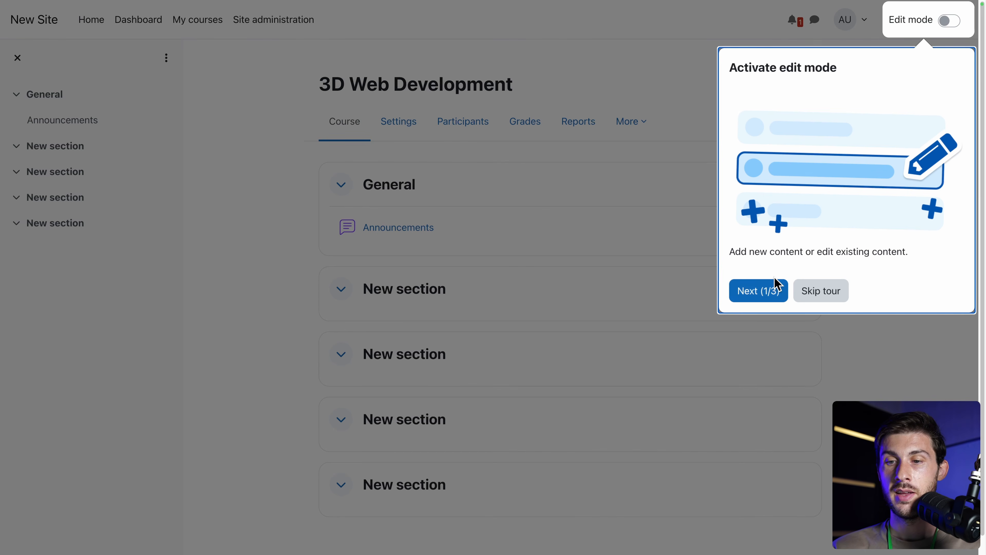
pyautogui.click(776, 286)
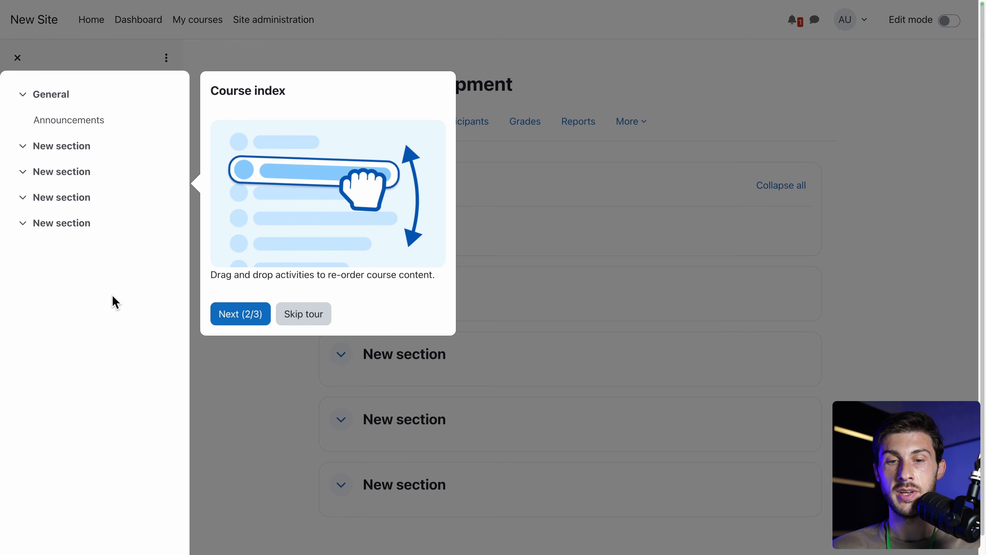
pyautogui.click(220, 313)
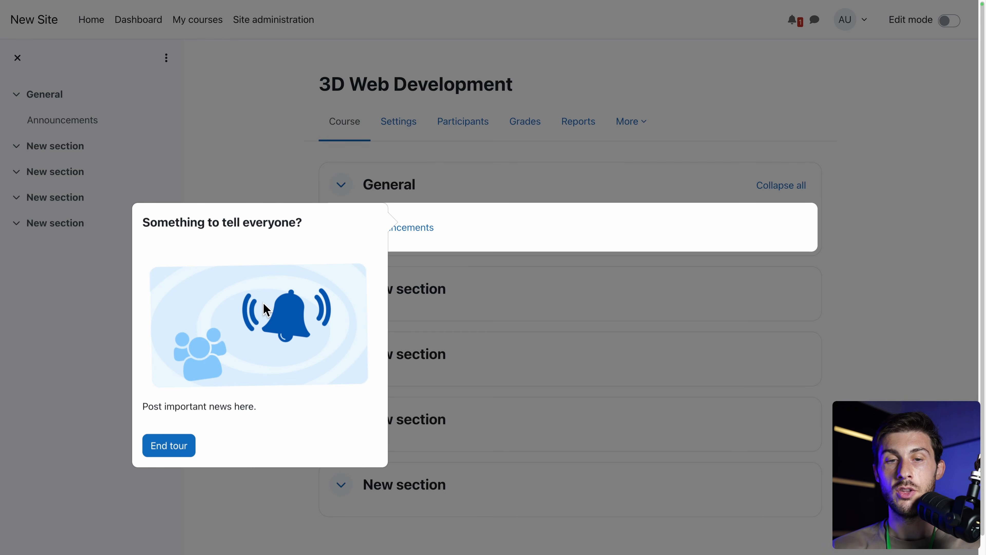
pyautogui.click(158, 447)
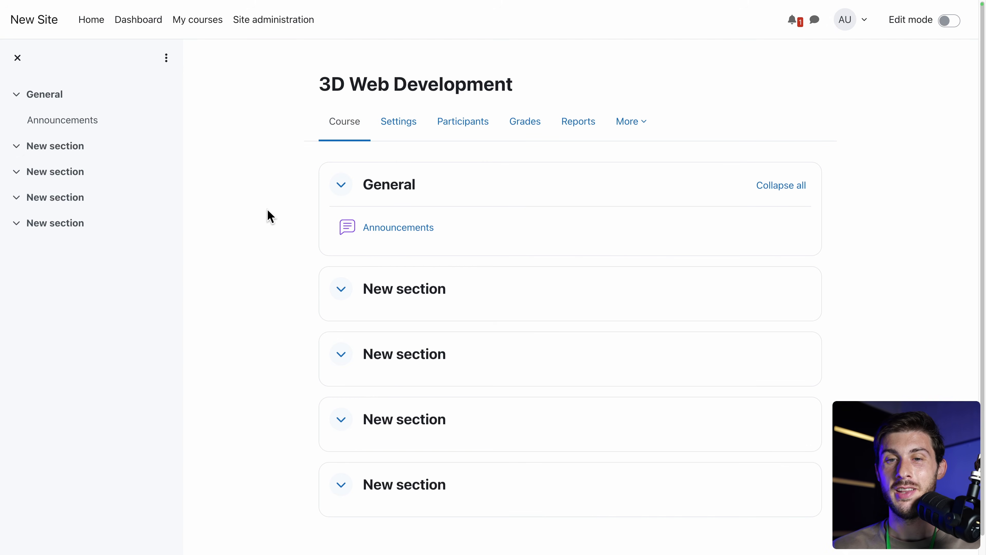
# With editing on, browse the Activities and Resources lists available for the General section.
pyautogui.click(947, 21)
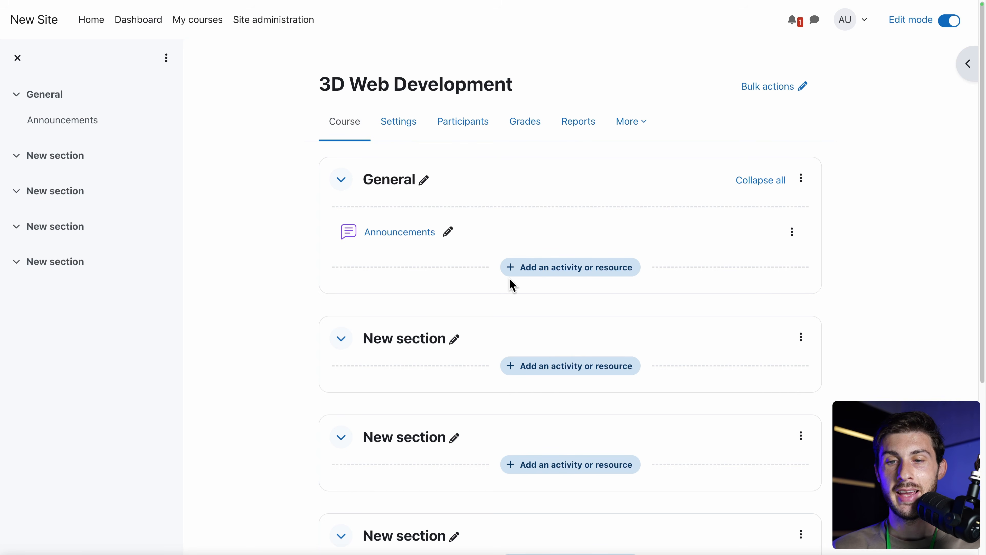
pyautogui.click(554, 276)
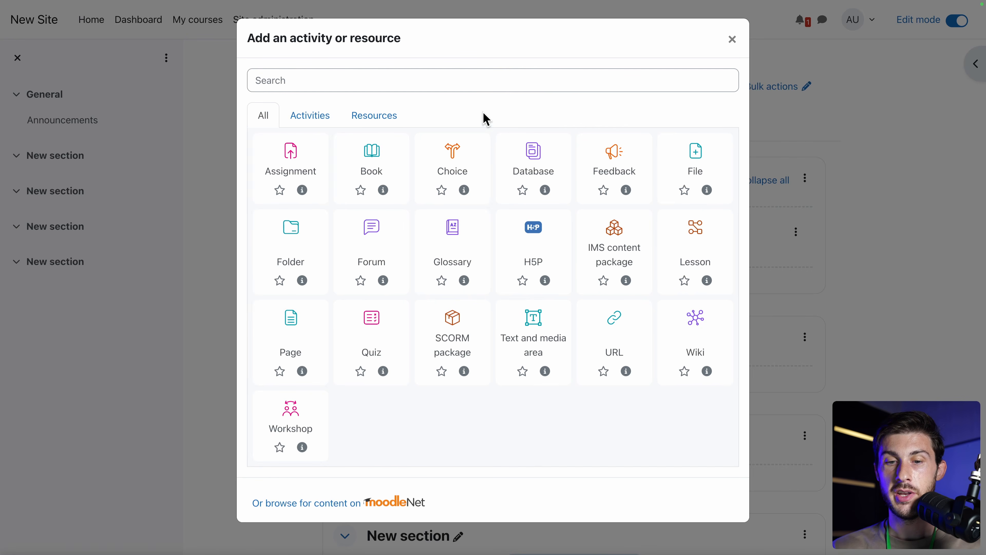
pyautogui.click(296, 120)
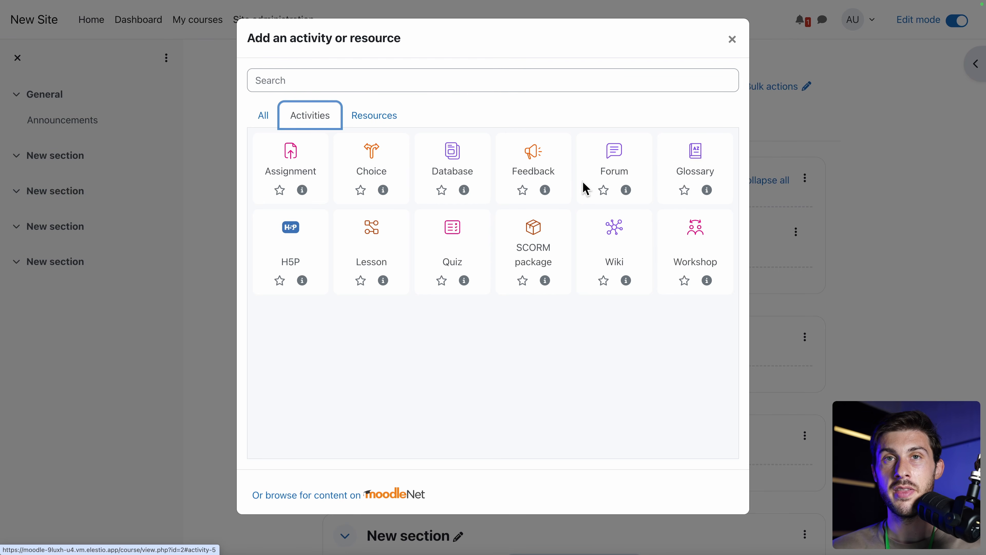
pyautogui.click(374, 116)
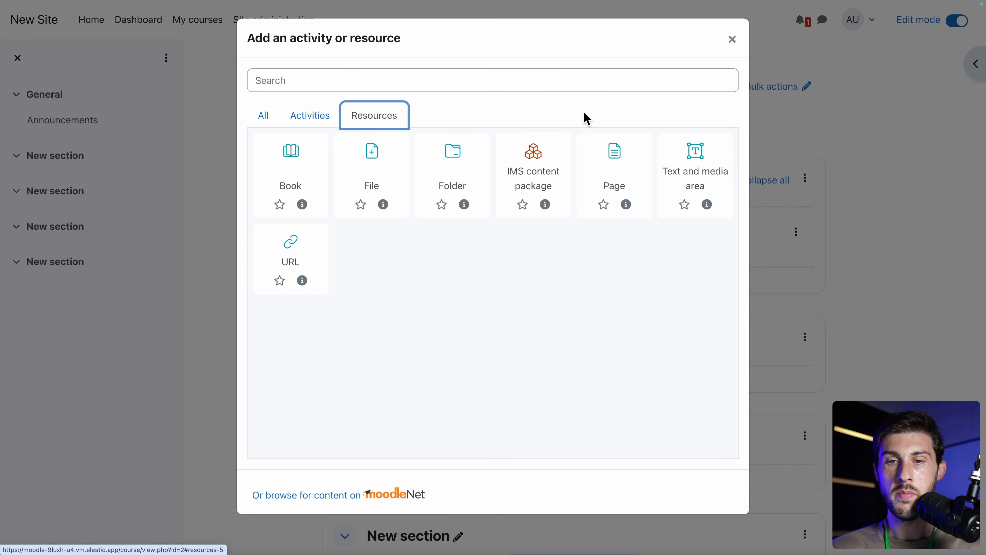
# Add a Page resource named Introduction with a trimmed lorem ipsum description.
pyautogui.click(617, 173)
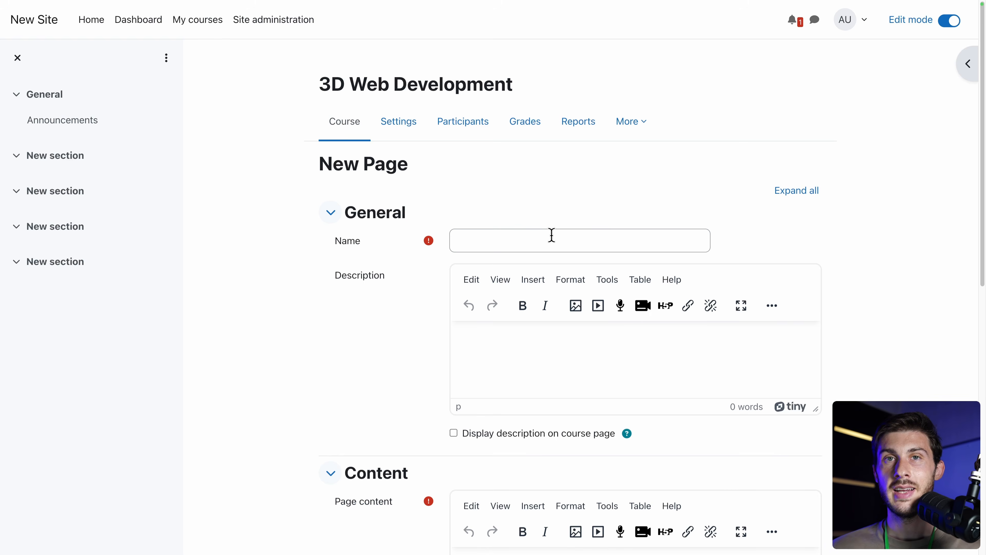
pyautogui.click(552, 235)
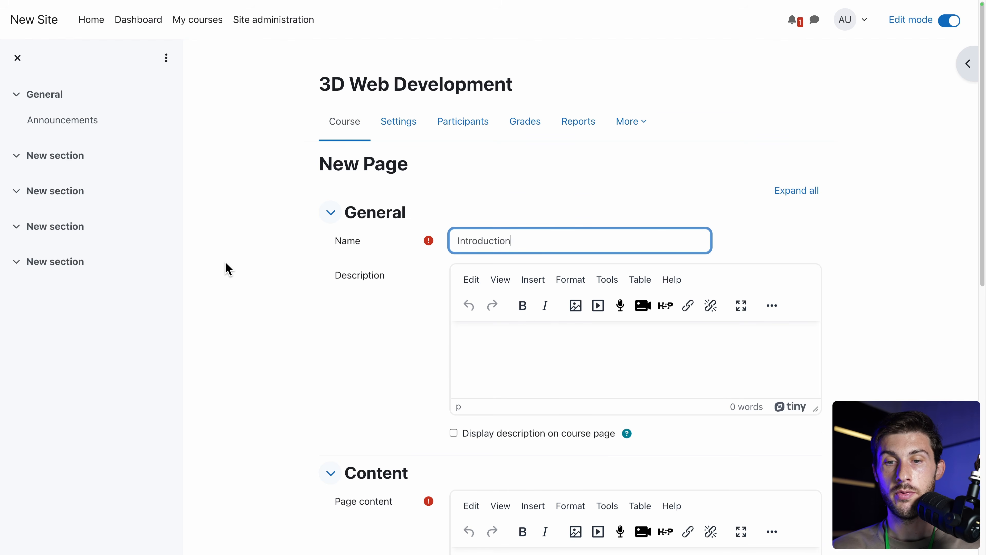
pyautogui.scroll(-3, 227, 269)
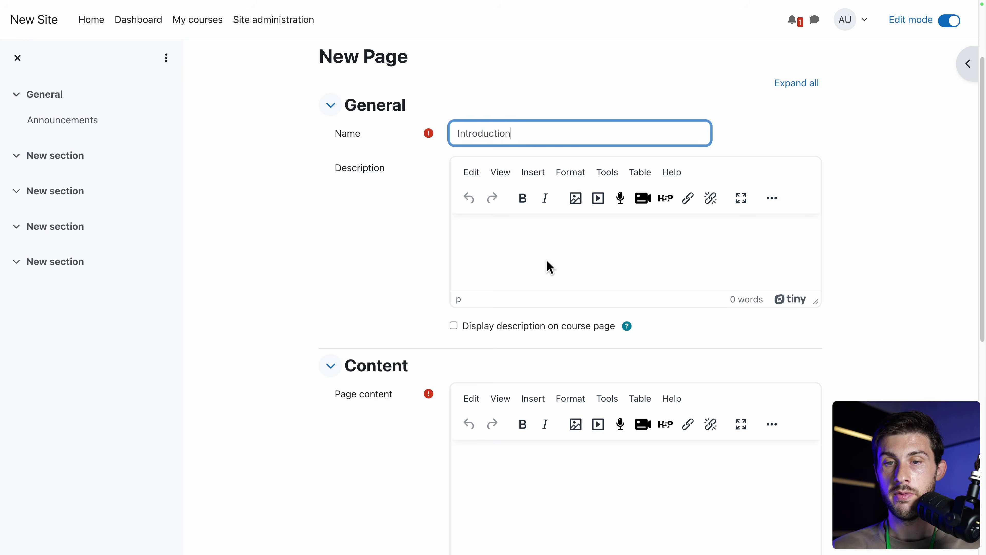
pyautogui.click(538, 251)
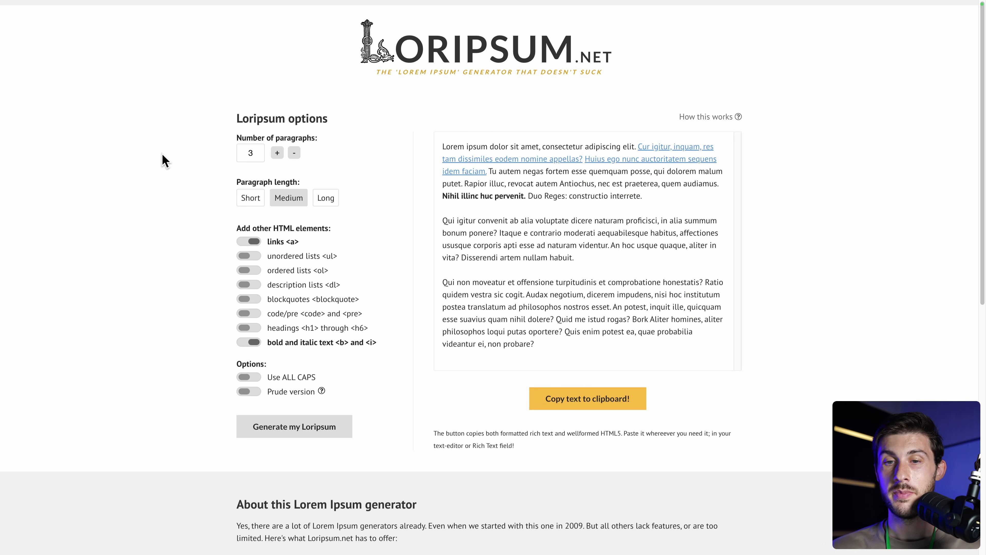
pyautogui.moveTo(667, 202); pyautogui.dragTo(443, 152)
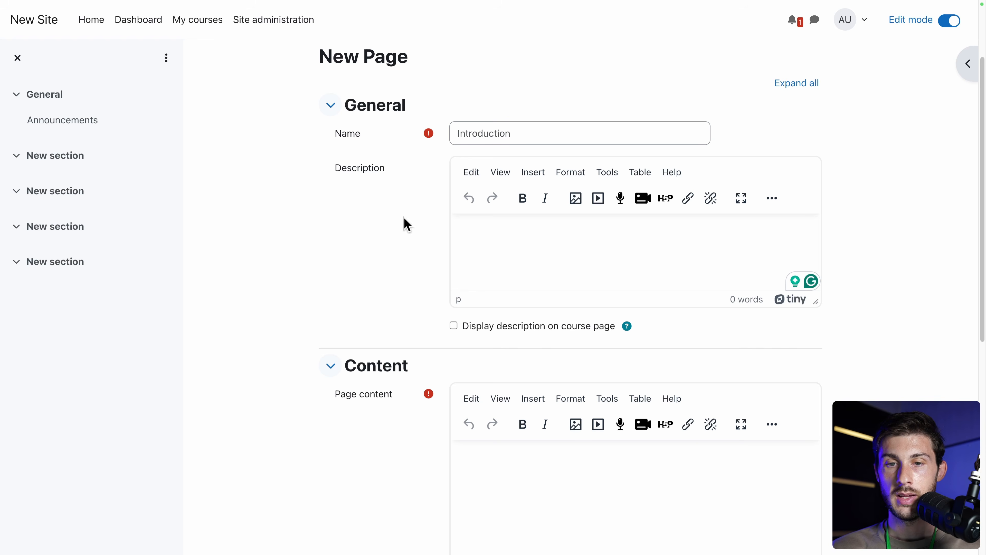
pyautogui.write('Lorem ipsum dolor sit amet, consectetur adipiscing elit. Cur igitur, inquam, res tam dissimiles eodem nomine appellas? Huius ego nunc auctoritatem sequens idem faciam. Tu autem negas fortem esse quemquam posse, qui dolorem malum putet. Rapior illuc, revocat autem Antiochus, nec est praeterea, quem audiamus. Nihil illinc huc pervenit. Duo Reges: constructio interrete.')
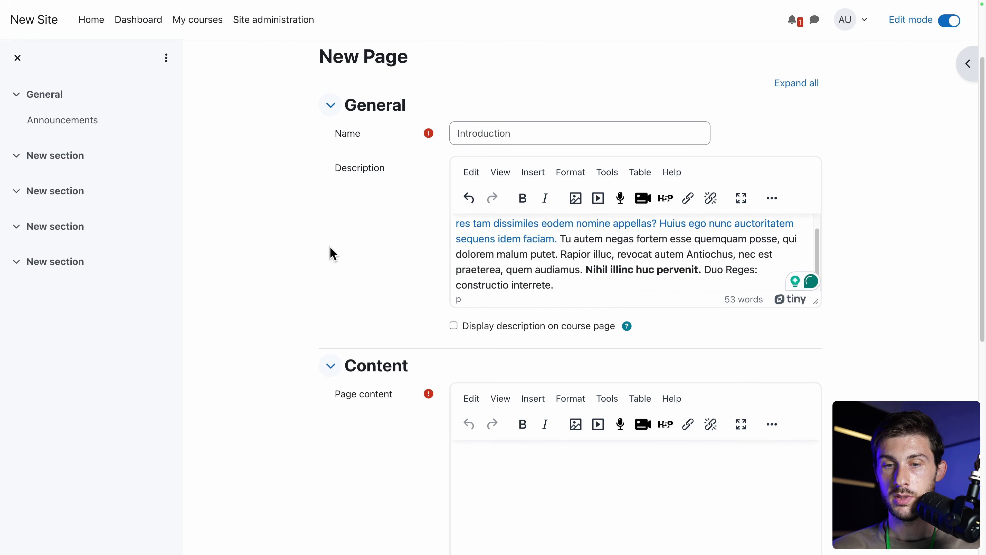
pyautogui.scroll(-5, 335, 255)
pyautogui.scroll(3, 334, 255)
pyautogui.scroll(1, 330, 253)
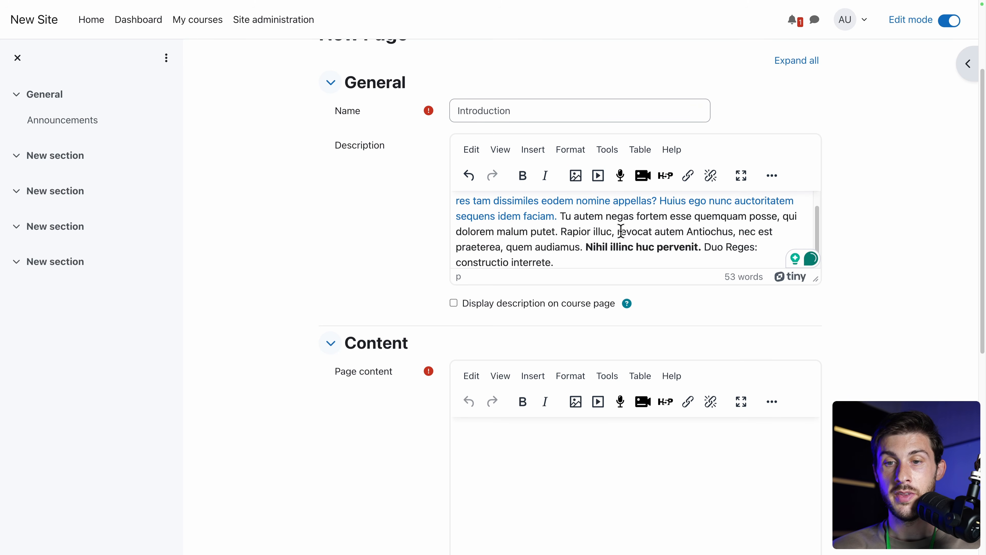
pyautogui.moveTo(563, 218); pyautogui.dragTo(378, 155)
pyautogui.press('BackSpace')
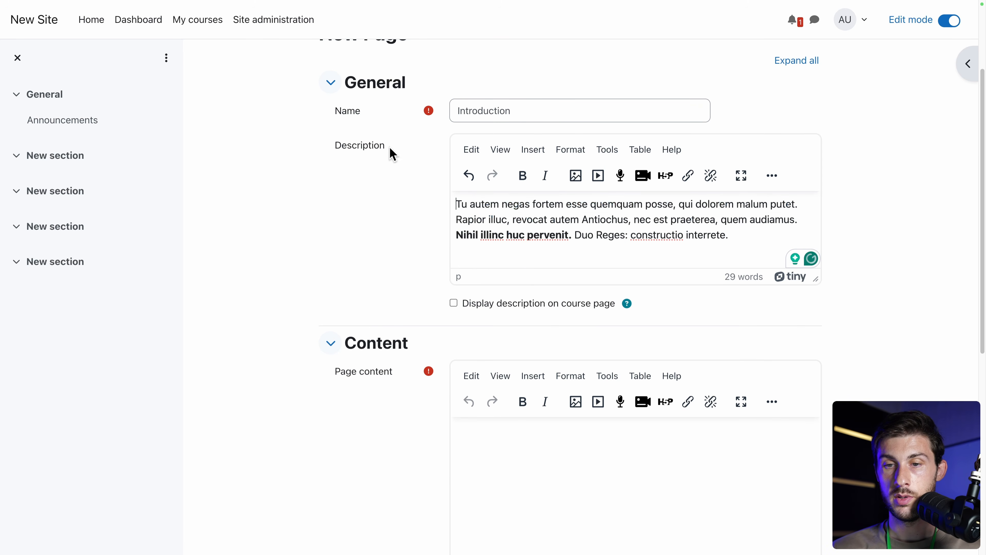
pyautogui.scroll(-4, 381, 255)
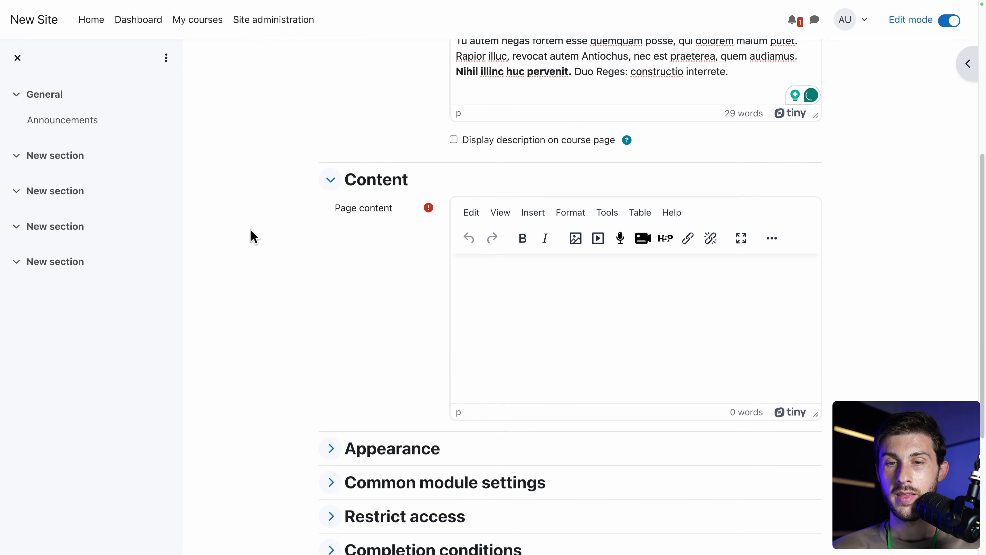
pyautogui.scroll(-2, 911, 311)
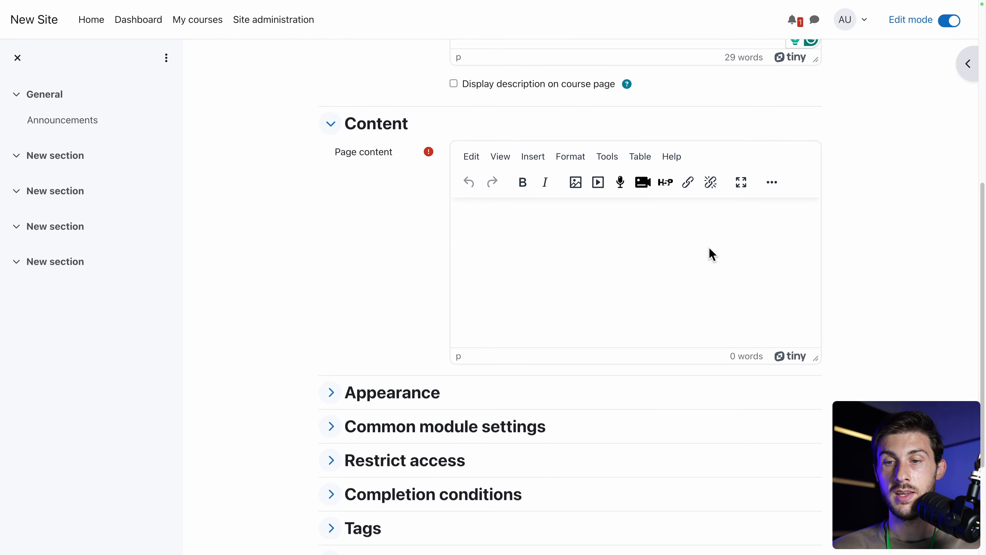
# Paste the lorem ipsum paragraph into the page content.
pyautogui.click(639, 254)
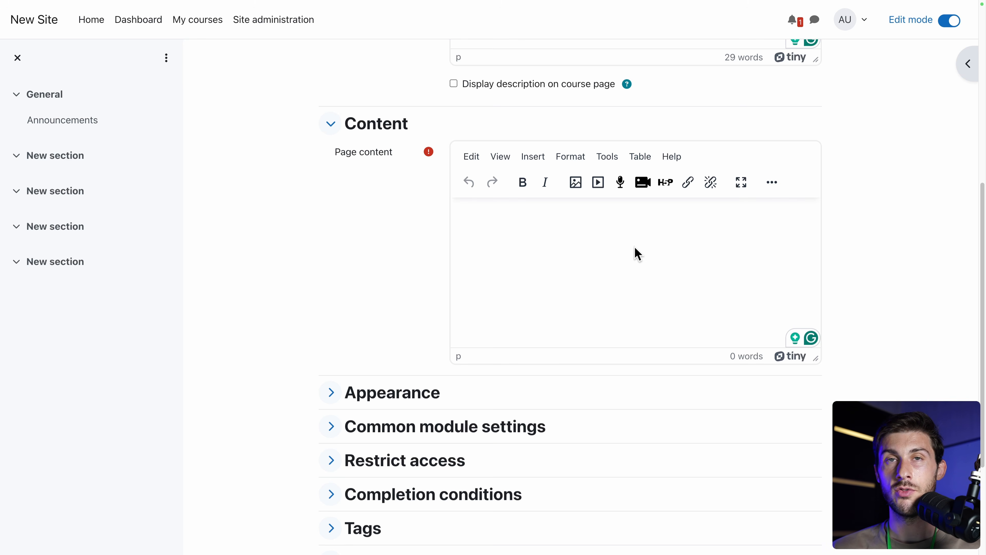
pyautogui.write('Lorem ipsum dolor sit amet, consectetur adipiscing elit. Cur igitur, inquam, res tam dissimiles eodem nomine appellas? Huius ego nunc auctoritatem sequens idem faciam. Tu autem negas fortem esse quemquam posse, qui dolorem malum putet. Rapior illuc, revocat autem Antiochus, nec est praeterea, quem audiamus. Nihil illinc huc pervenit. Duo Reges: constructio interrete.')
pyautogui.scroll(-1, 315, 269)
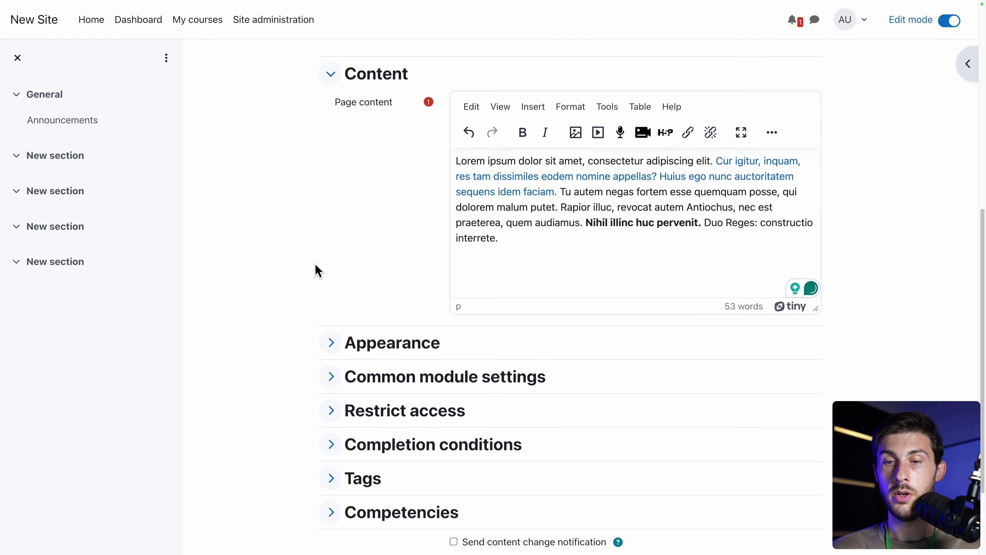
pyautogui.scroll(-3, 318, 270)
# Review Appearance, module, access, completion, tag and competency options, then save and display the page.
pyautogui.click(331, 226)
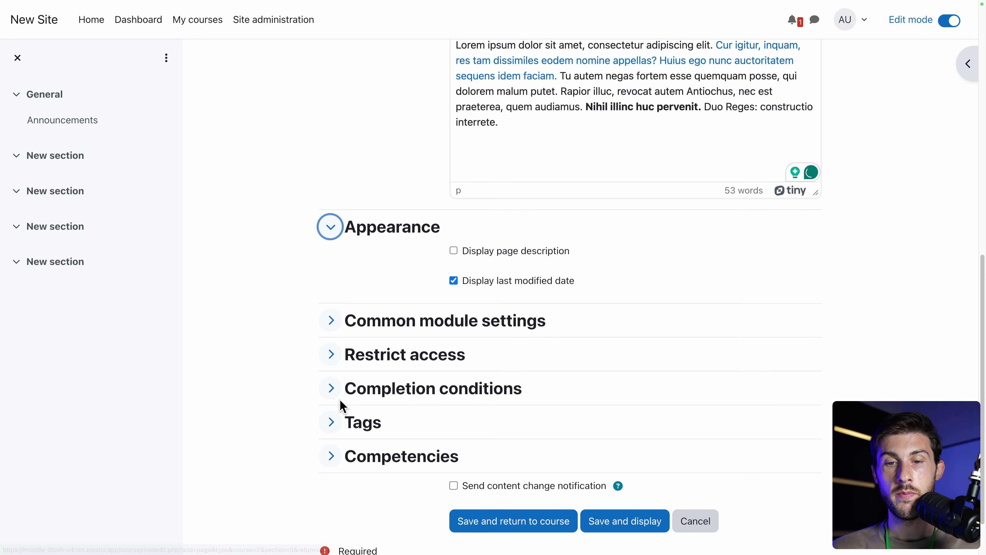
pyautogui.click(331, 320)
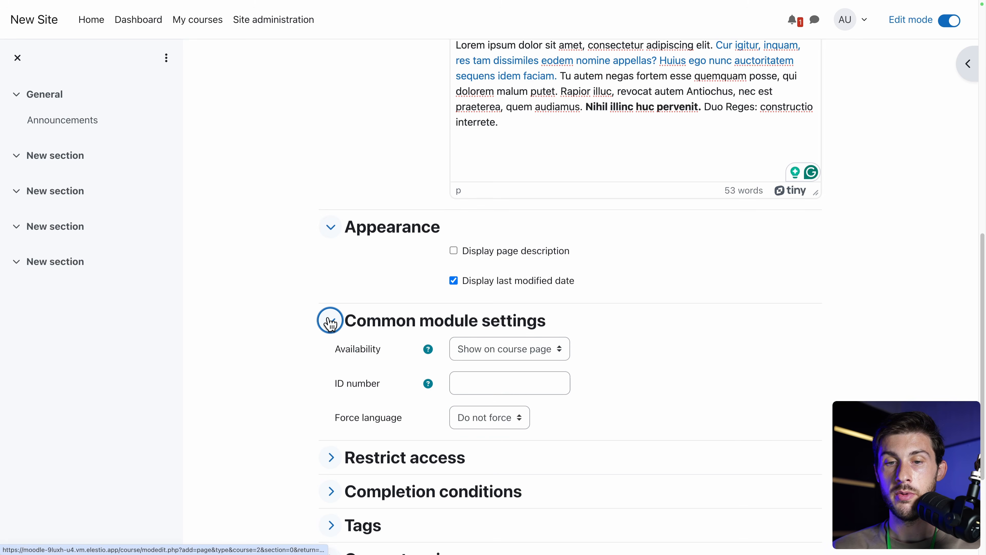
pyautogui.scroll(-3, 273, 322)
pyautogui.click(330, 333)
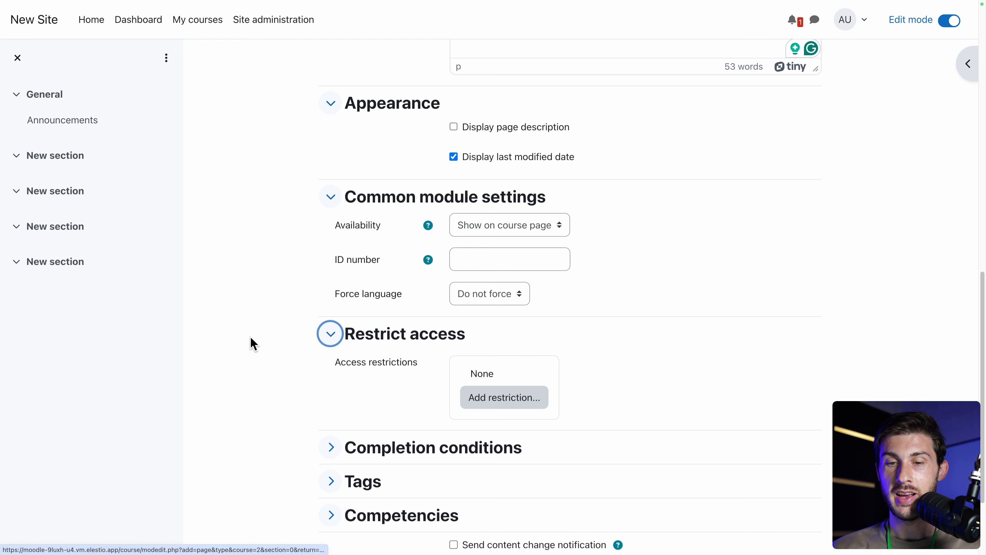
pyautogui.scroll(-3, 253, 344)
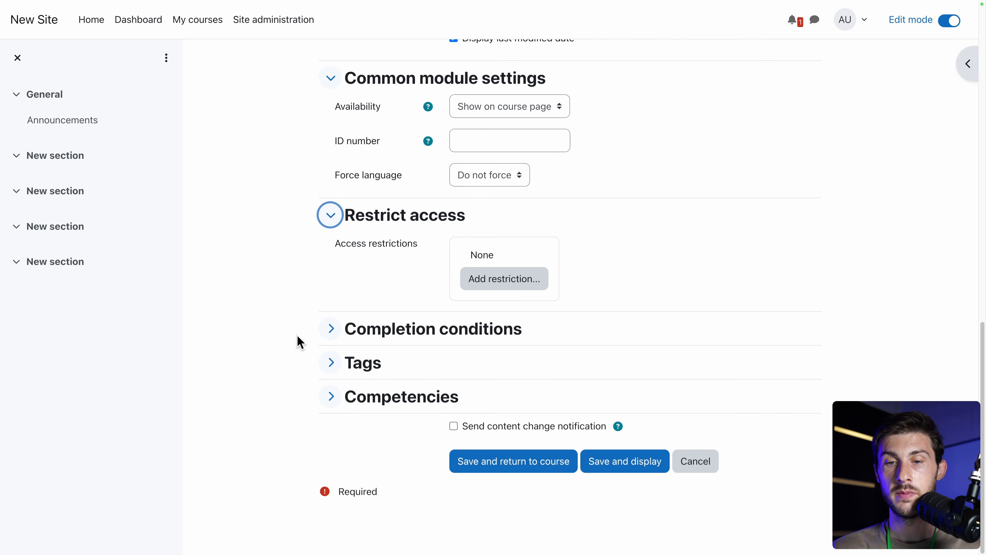
pyautogui.click(328, 330)
pyautogui.scroll(-2, 253, 339)
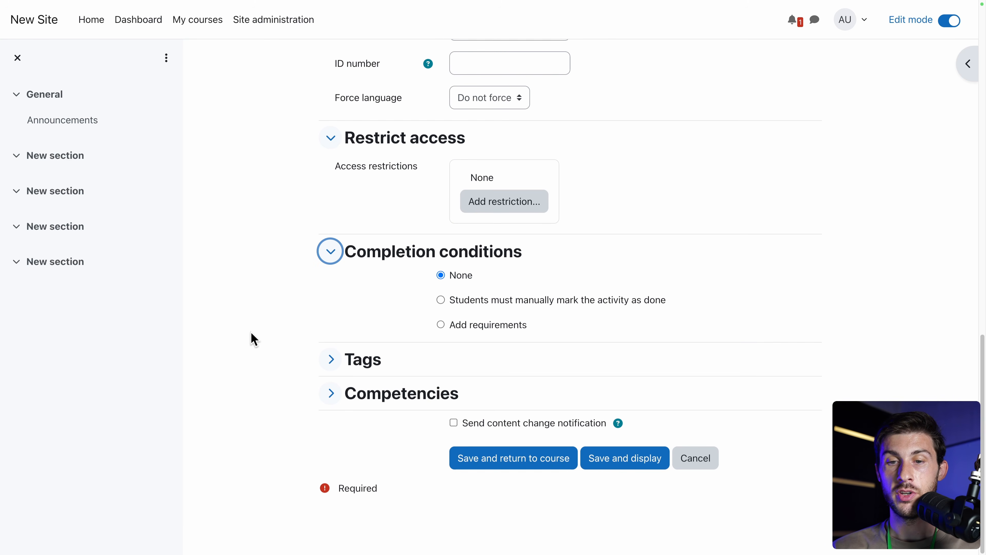
pyautogui.click(310, 355)
pyautogui.scroll(-2, 255, 368)
pyautogui.click(330, 397)
pyautogui.scroll(-1, 241, 388)
pyautogui.scroll(-1, 242, 384)
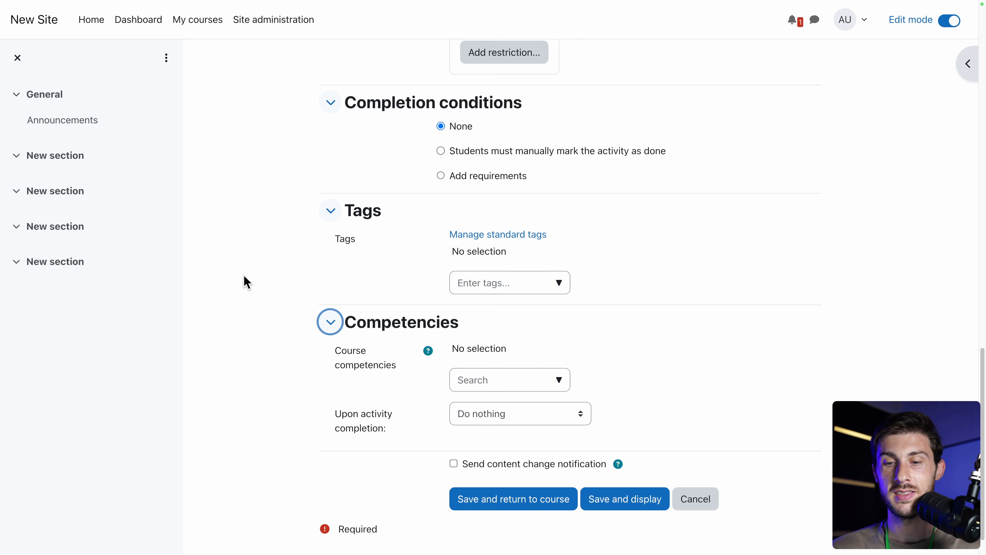
pyautogui.click(631, 502)
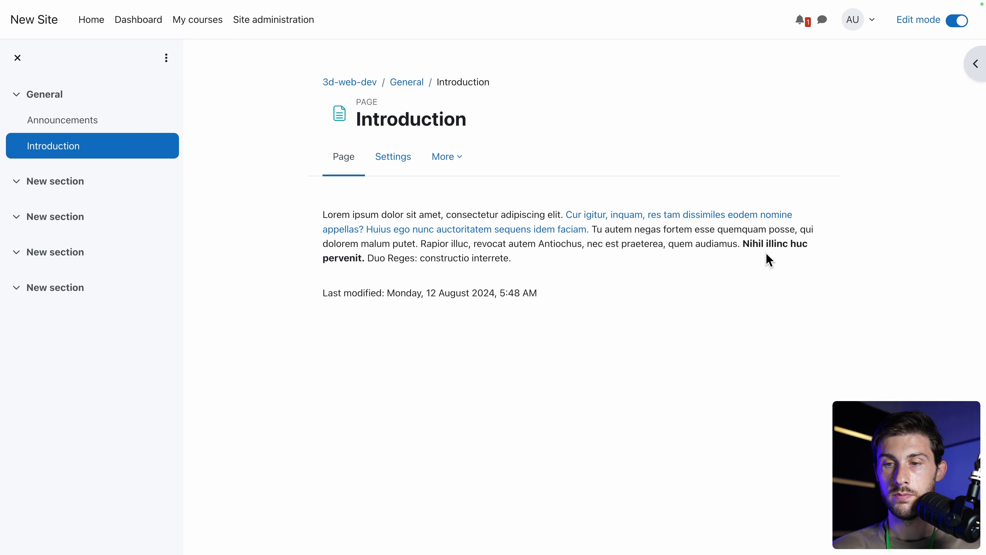
# Edit the Introduction page settings and start a new line after its text.
pyautogui.click(382, 162)
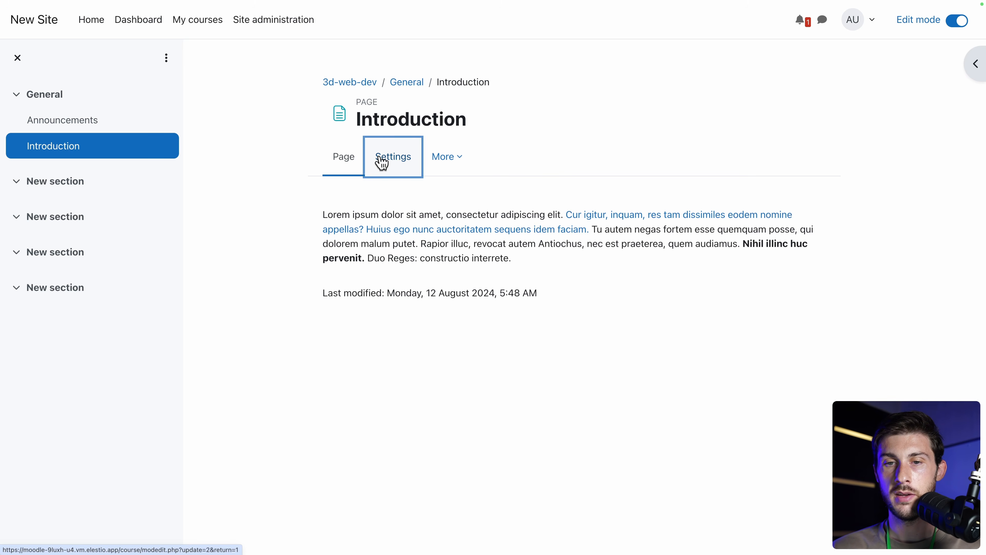
pyautogui.scroll(-8, 426, 328)
pyautogui.scroll(-3, 427, 330)
pyautogui.click(562, 289)
pyautogui.press('Return')
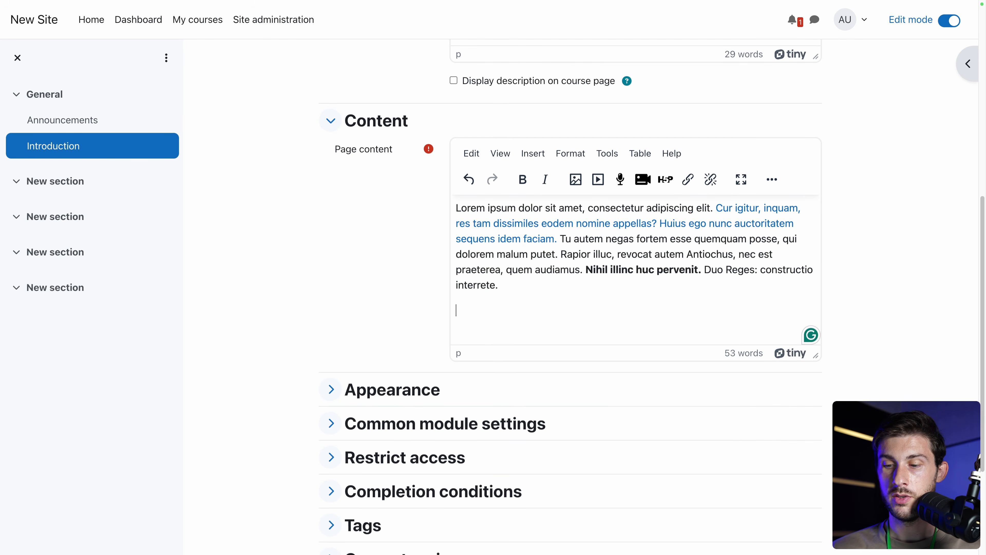
# Insert course-cover.jpg described as 'Course cover', save, and go back to General.
pyautogui.click(578, 181)
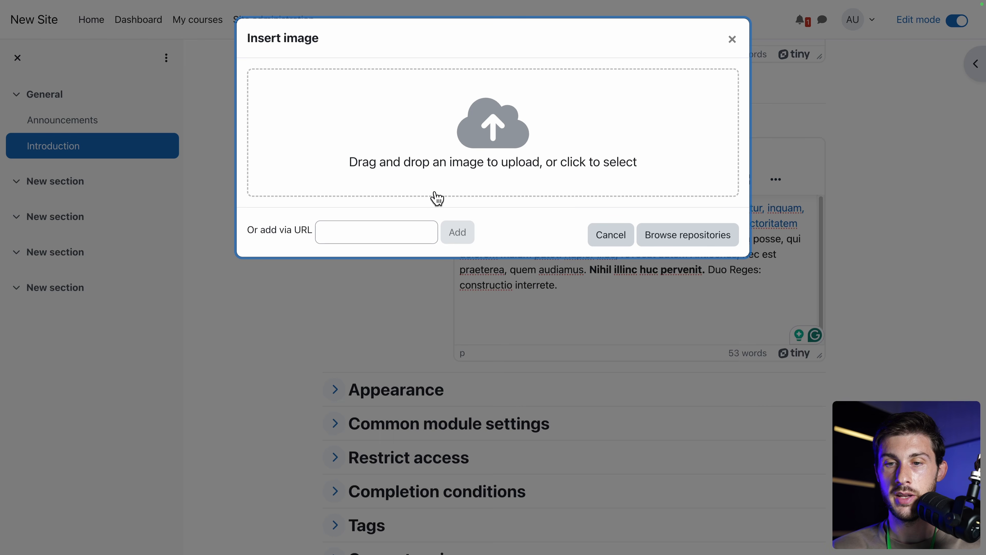
pyautogui.click(407, 196)
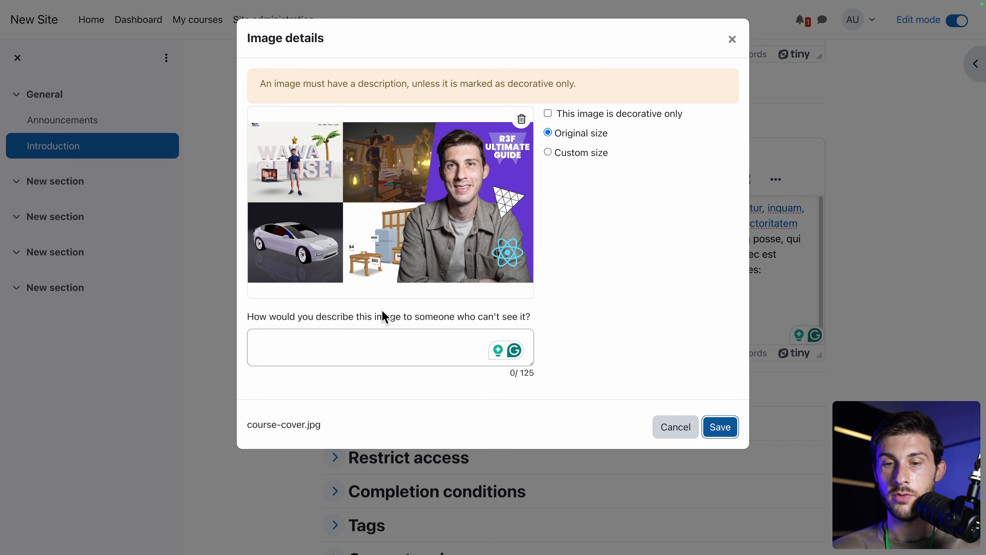
pyautogui.click(362, 341)
pyautogui.write('Course cover')
pyautogui.click(722, 427)
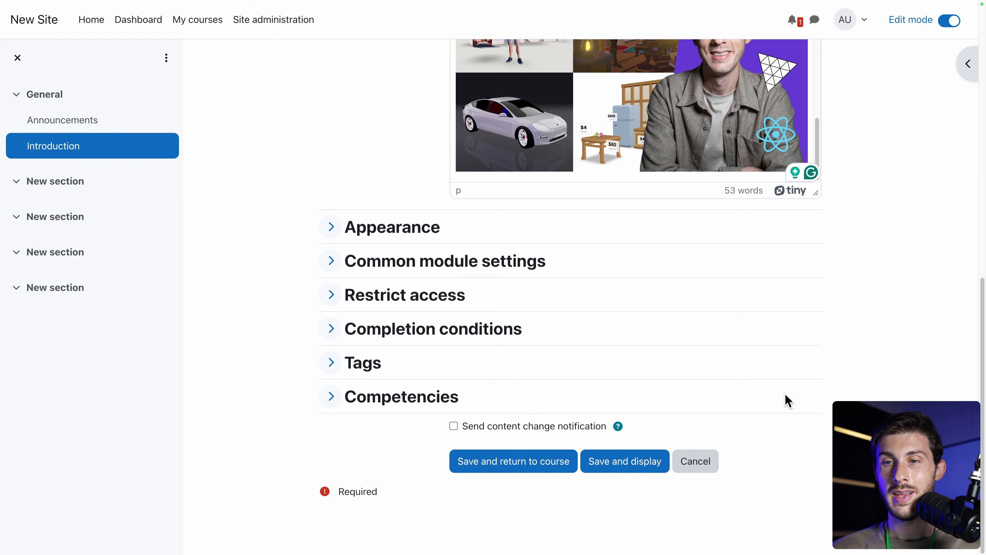
pyautogui.click(617, 465)
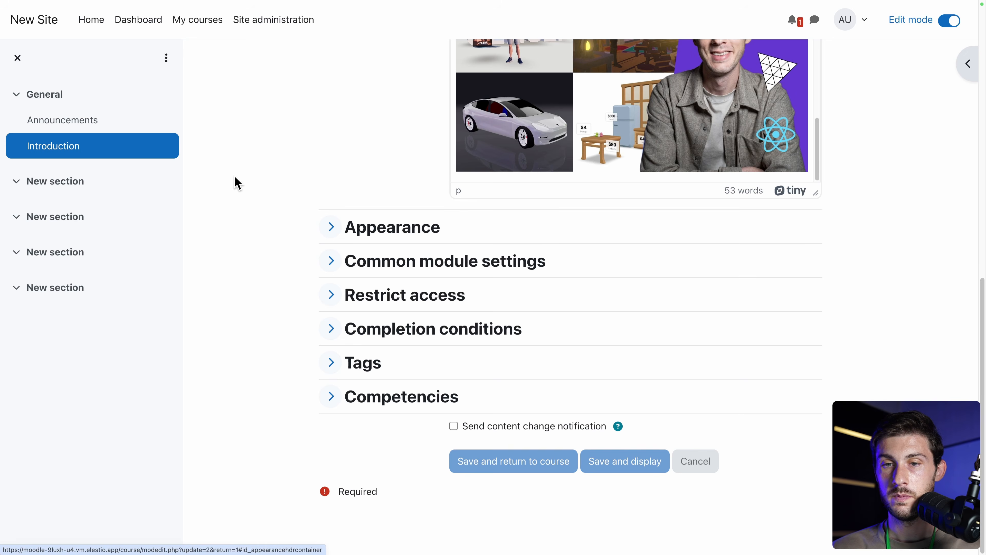
pyautogui.scroll(-2, 239, 304)
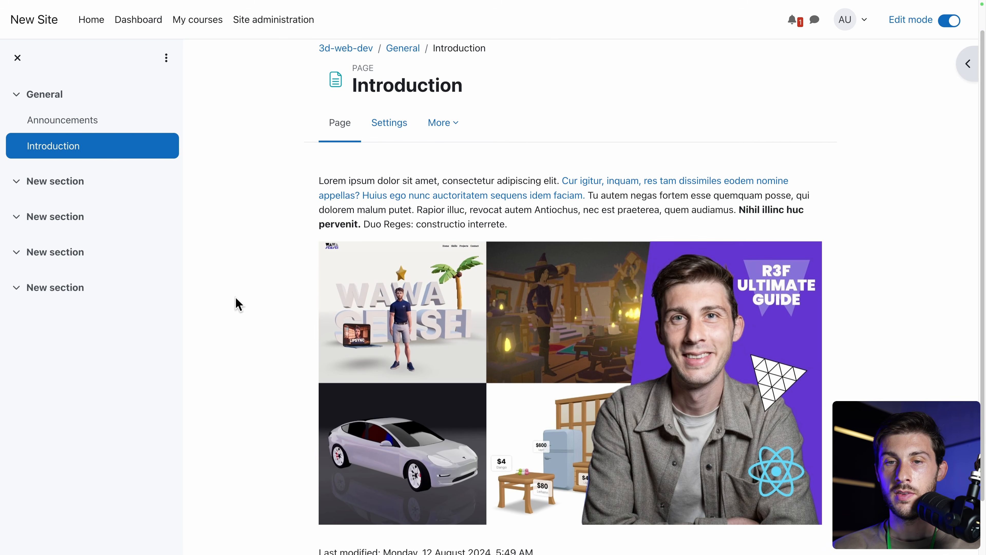
pyautogui.scroll(-3, 239, 304)
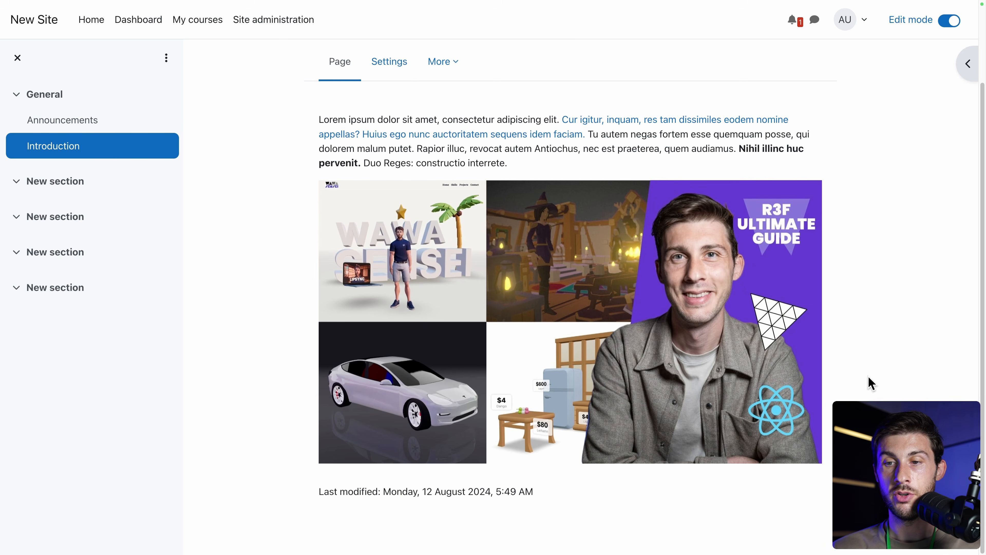
pyautogui.scroll(3, 253, 283)
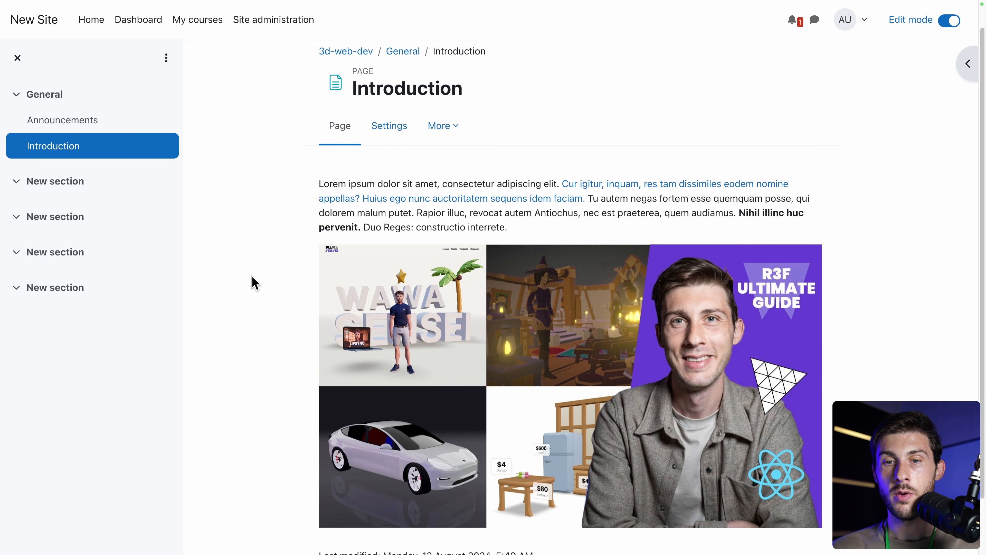
pyautogui.click(401, 51)
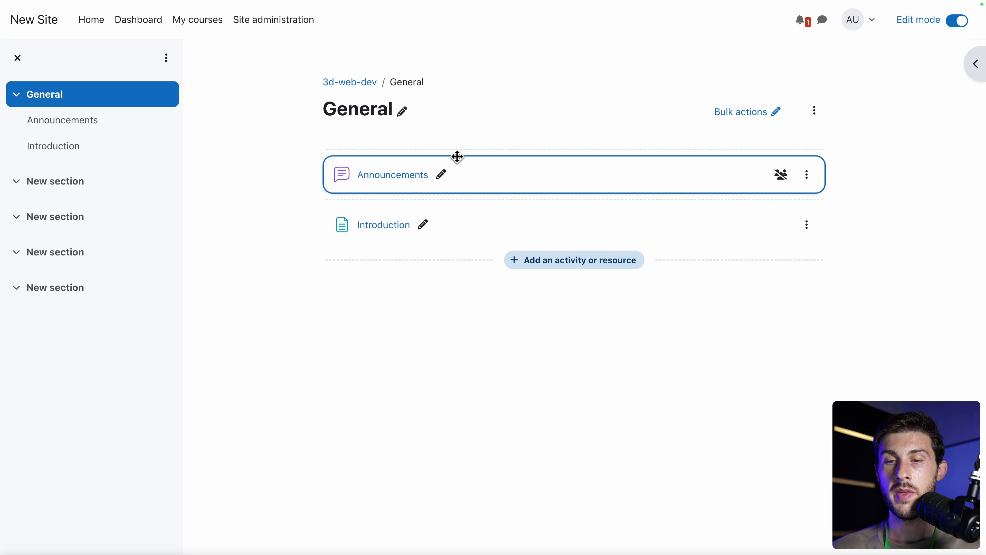
# Create a Lesson named Setup described as 'Everything you need to get started'.
pyautogui.click(530, 267)
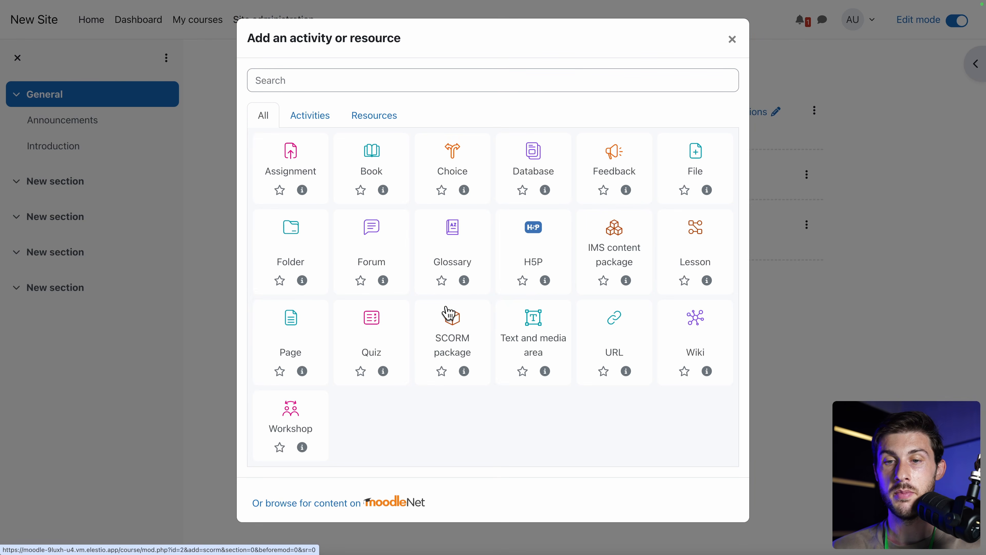
pyautogui.click(694, 227)
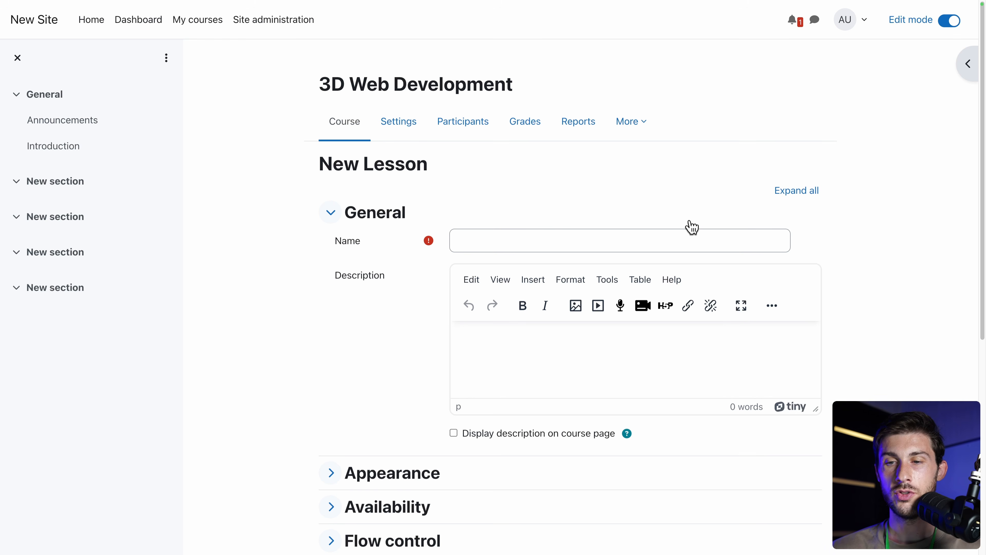
pyautogui.scroll(-2, 595, 189)
pyautogui.click(593, 173)
pyautogui.write('S')
pyautogui.click(402, 271)
pyautogui.scroll(-1, 404, 271)
pyautogui.click(519, 236)
pyautogui.write('Everything you need')
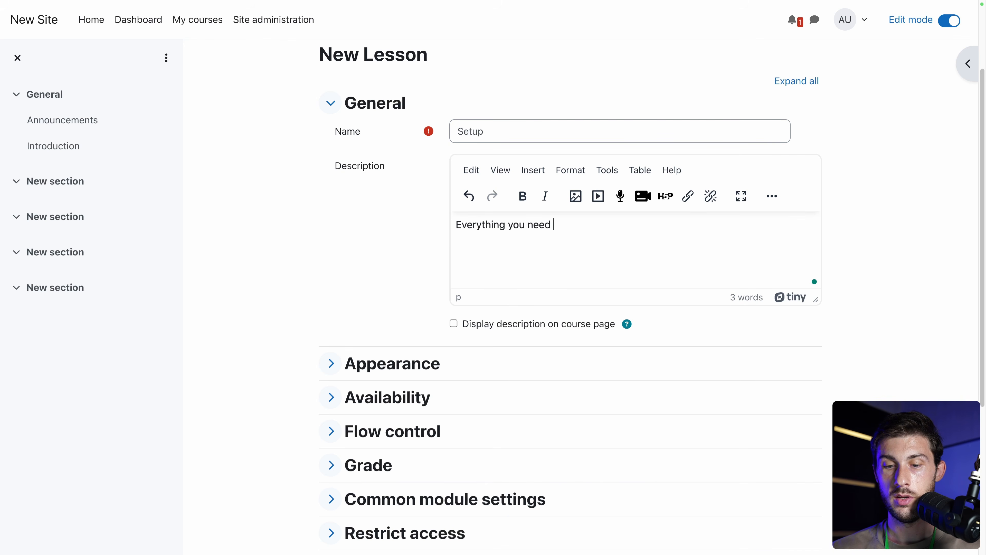
pyautogui.write(' to get started')
# Set the lesson's Appearance progress bar to Yes and save and display it.
pyautogui.scroll(-3, 330, 272)
pyautogui.click(330, 245)
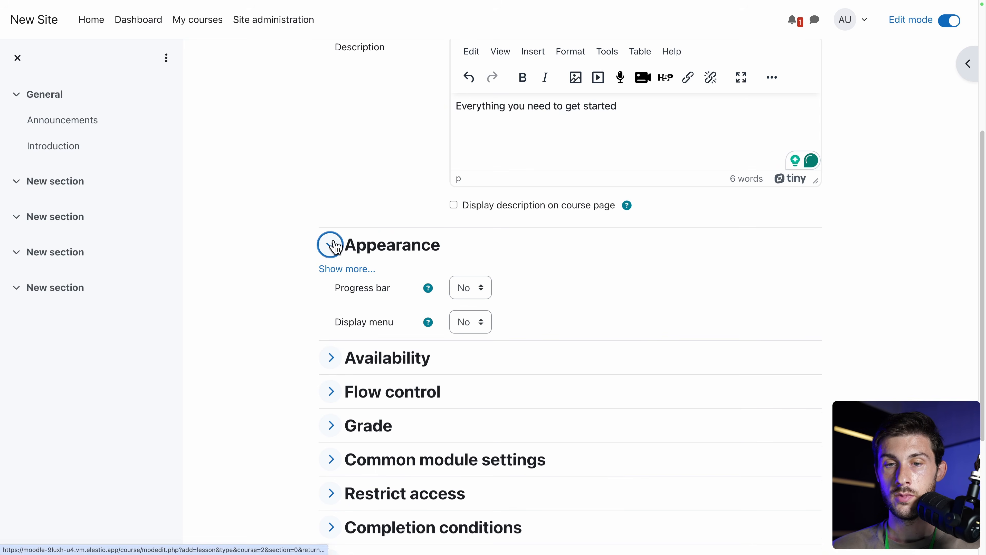
pyautogui.scroll(-1, 252, 294)
pyautogui.scroll(3, 252, 293)
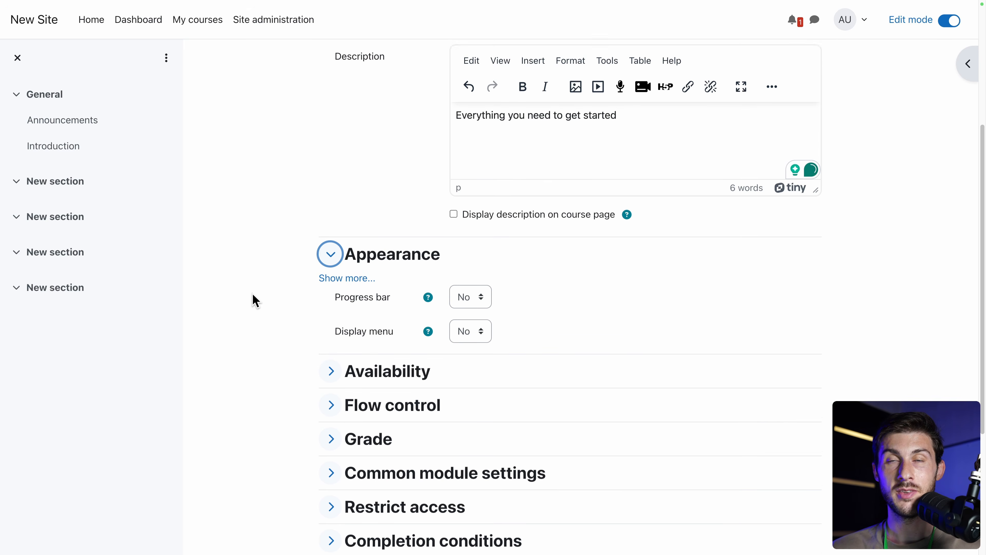
pyautogui.scroll(-1, 252, 293)
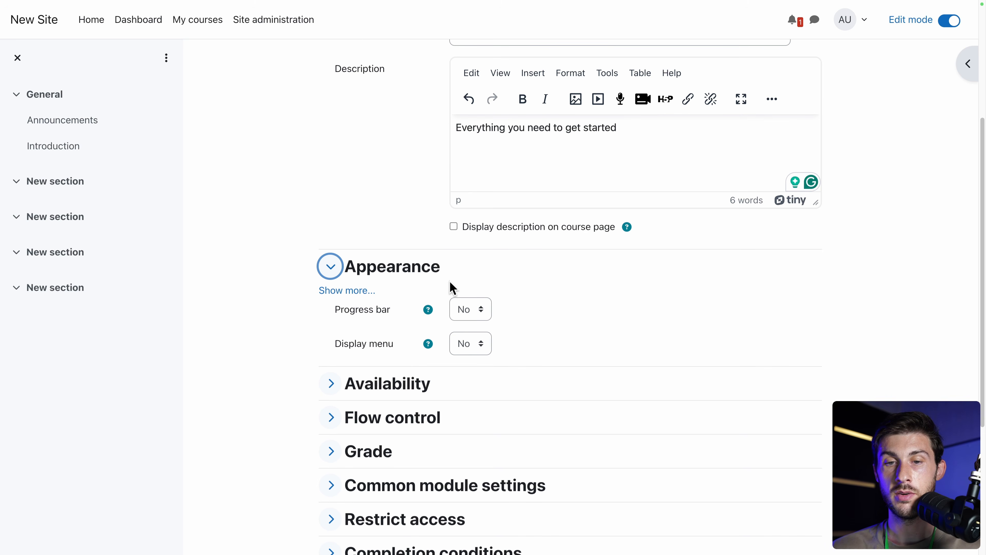
pyautogui.click(465, 311)
pyautogui.click(462, 326)
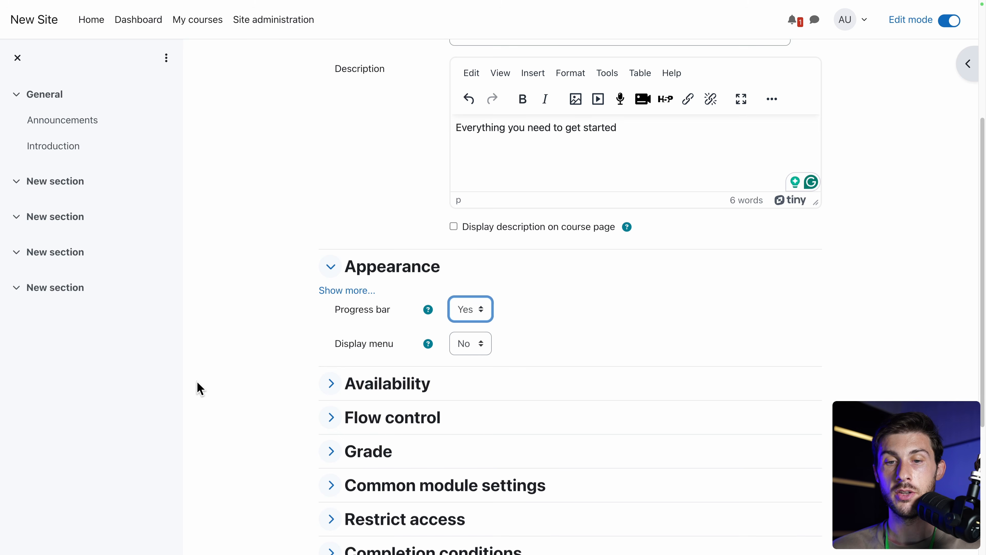
pyautogui.scroll(-4, 494, 379)
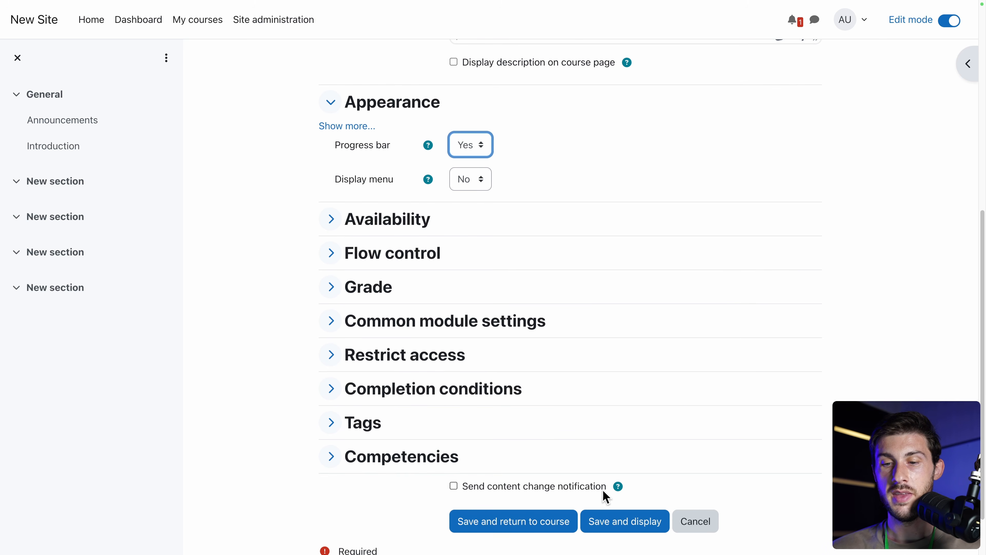
pyautogui.click(608, 523)
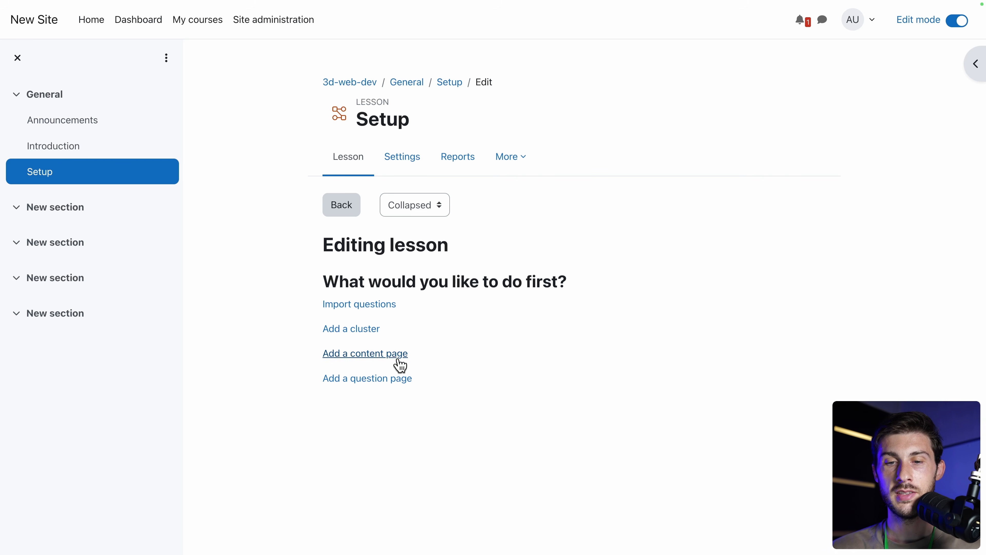
# Add a content page to the Setup lesson titled Intro.
pyautogui.click(380, 359)
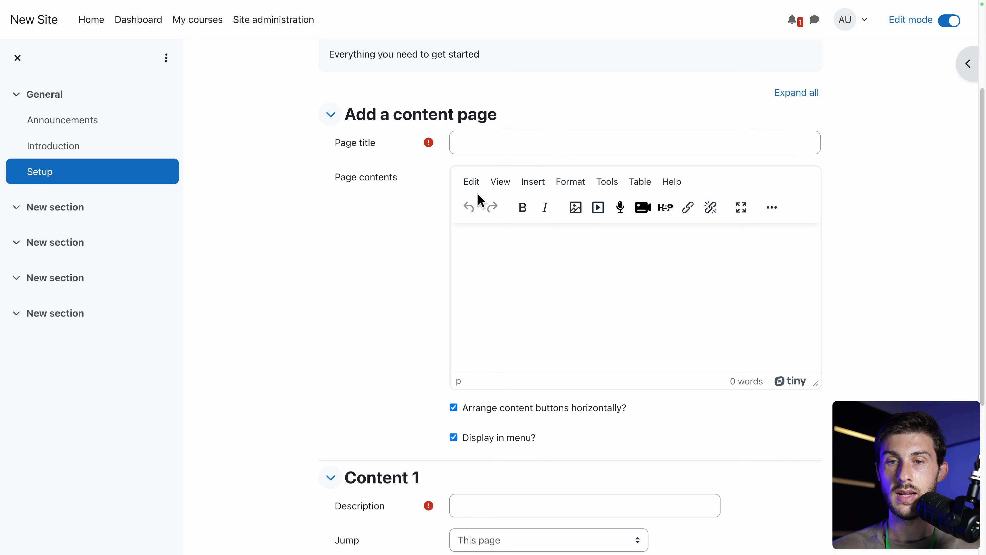
pyautogui.click(523, 143)
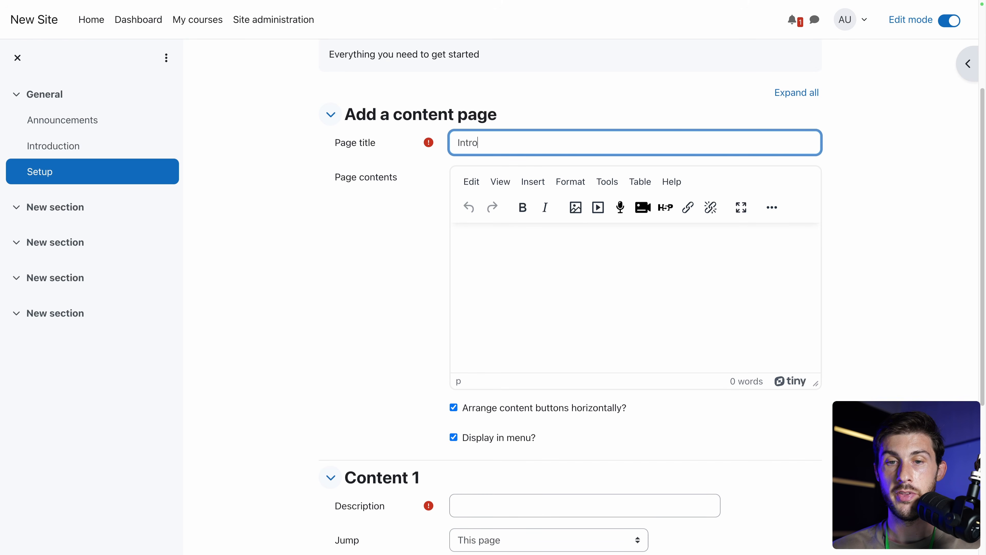
pyautogui.scroll(-1, 358, 226)
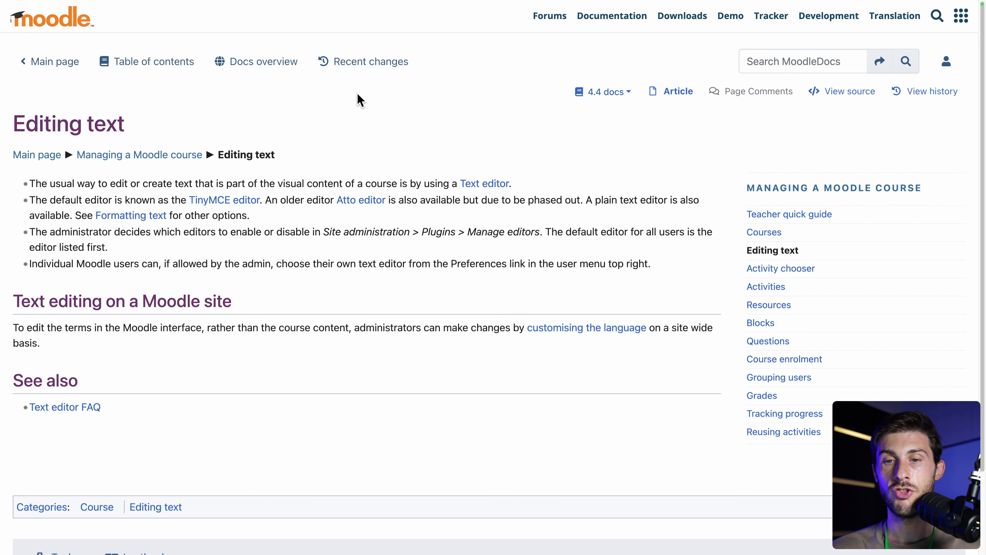
# Find the Site administration > Plugins > Manage editors path in the docs, then try saving Intro.
pyautogui.scroll(-1, 452, 247)
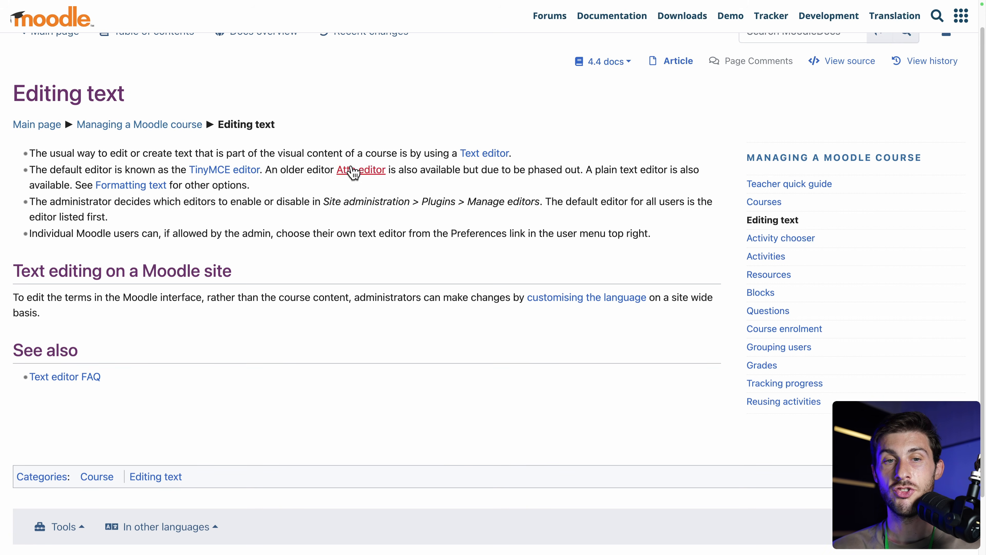
pyautogui.scroll(1, 340, 188)
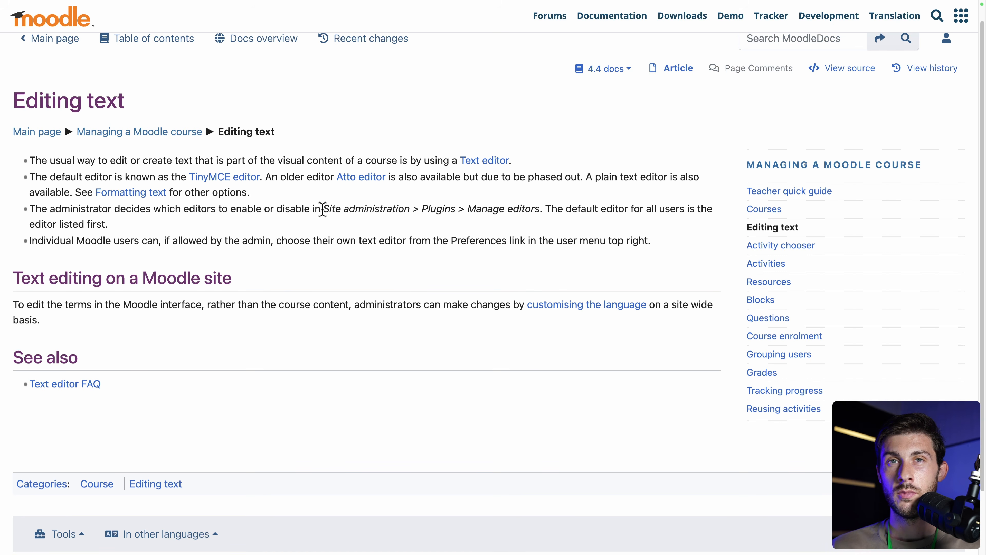
pyautogui.moveTo(323, 208); pyautogui.dragTo(529, 203)
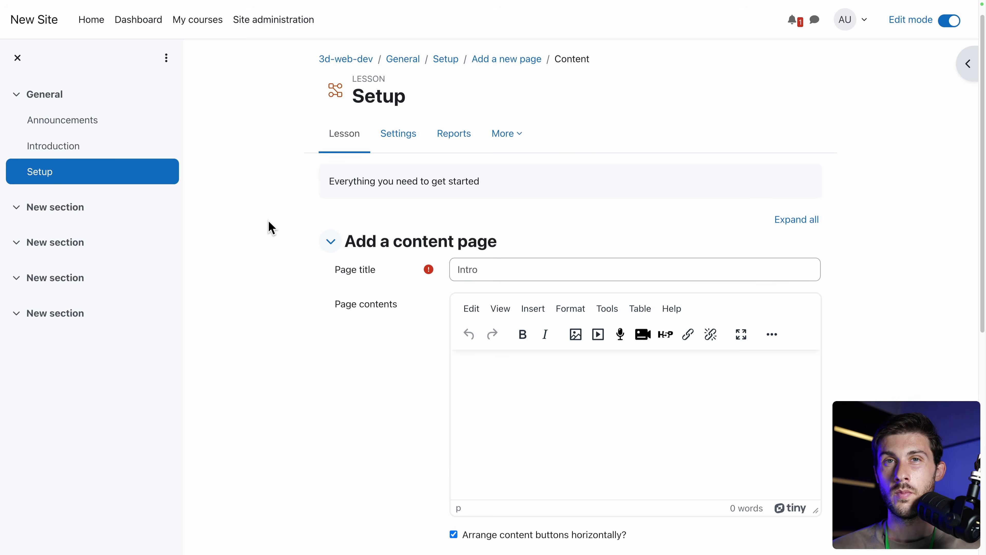
pyautogui.scroll(-10, 269, 224)
pyautogui.scroll(1, 268, 225)
pyautogui.click(479, 463)
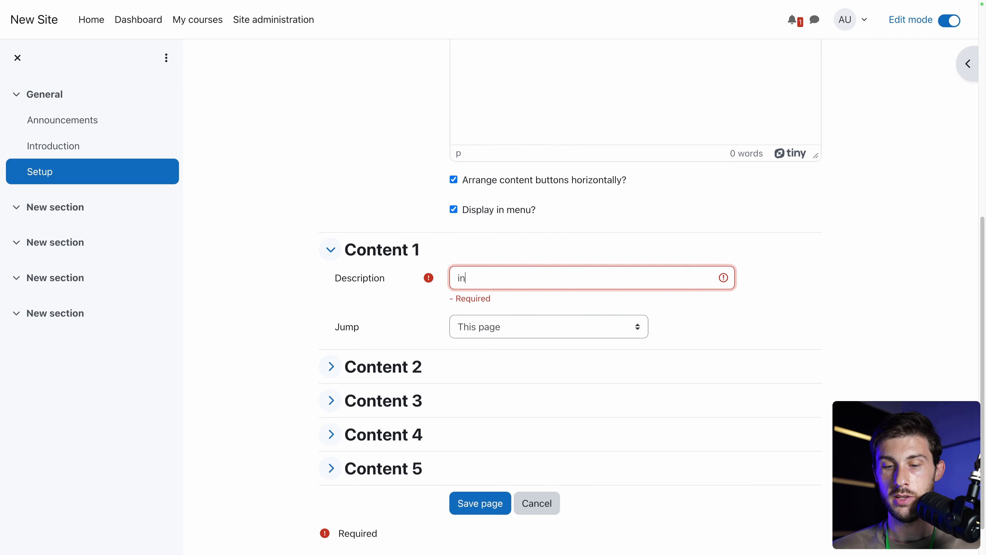
# Save the Intro content page and go to Site administration.
pyautogui.click(466, 502)
pyautogui.click(470, 496)
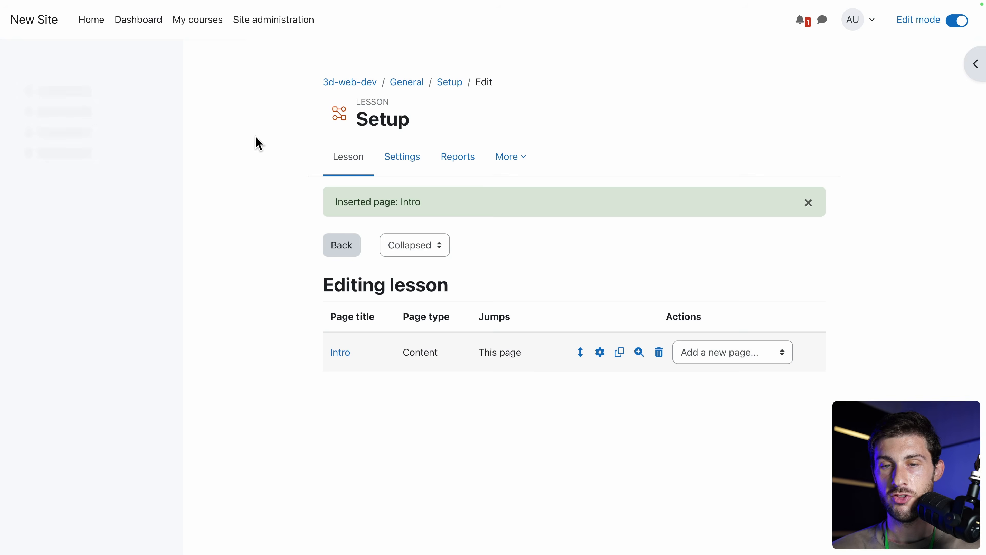
pyautogui.click(279, 30)
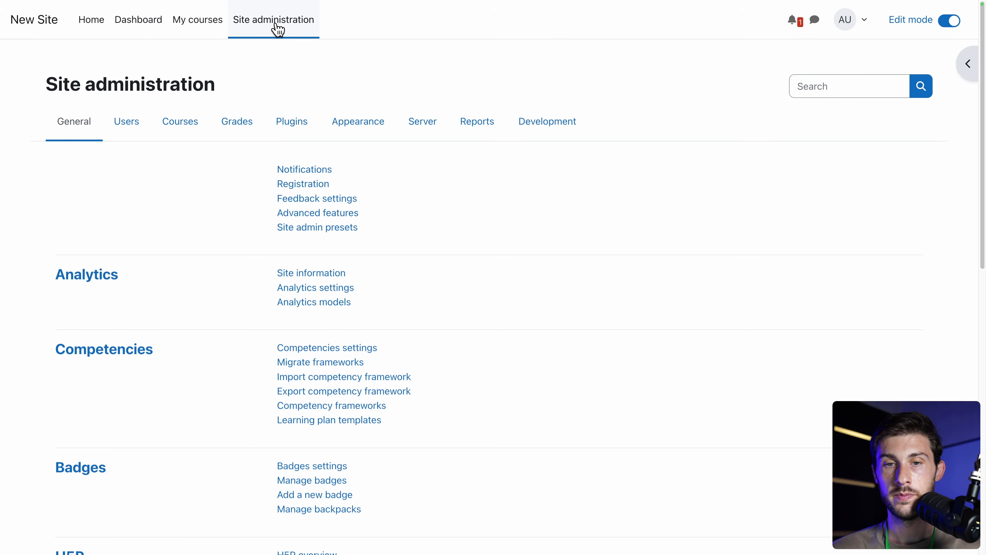
# On Manage editors, move Plain text area to the top, above TinyMCE and Atto.
pyautogui.click(284, 128)
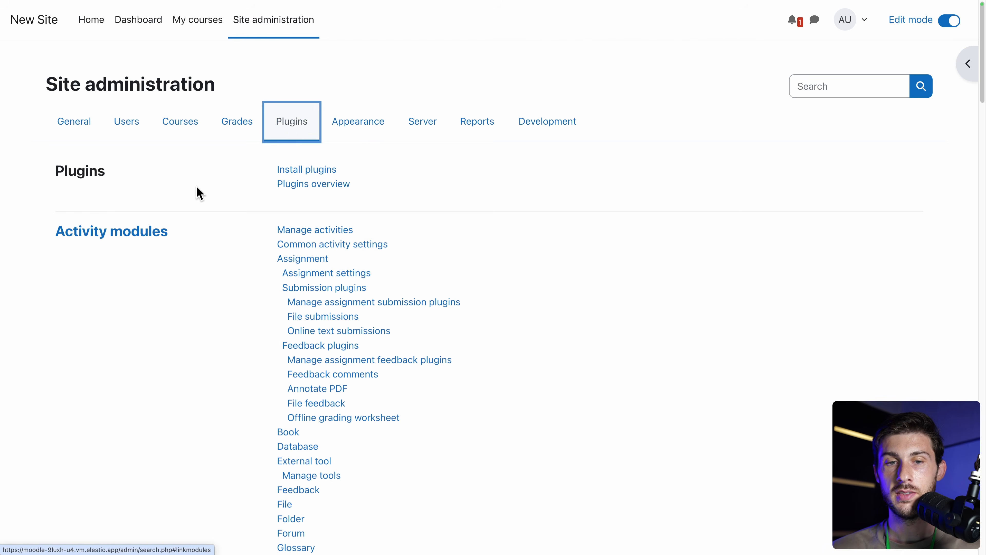
pyautogui.hotkey('ctrl', 'f')
pyautogui.write('manage ed')
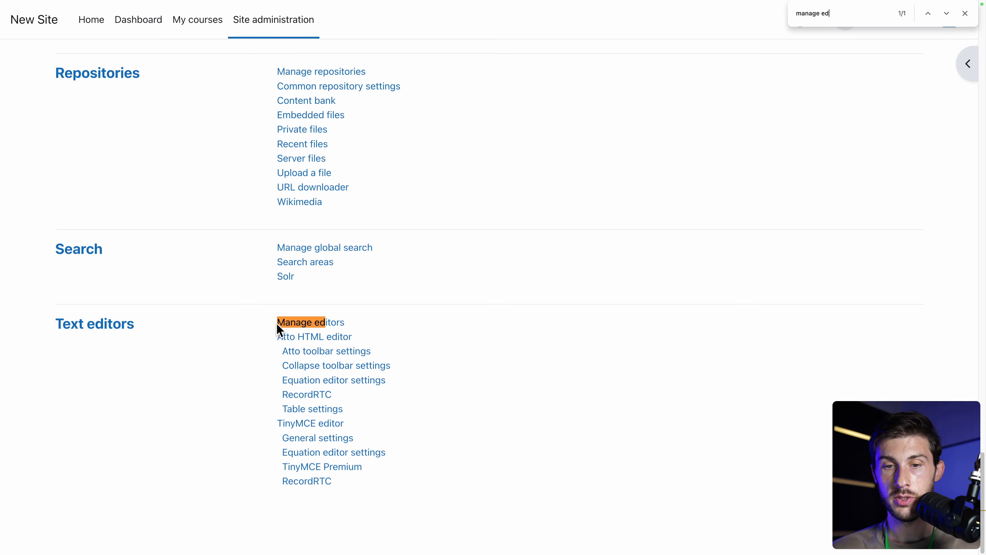
pyautogui.click(296, 325)
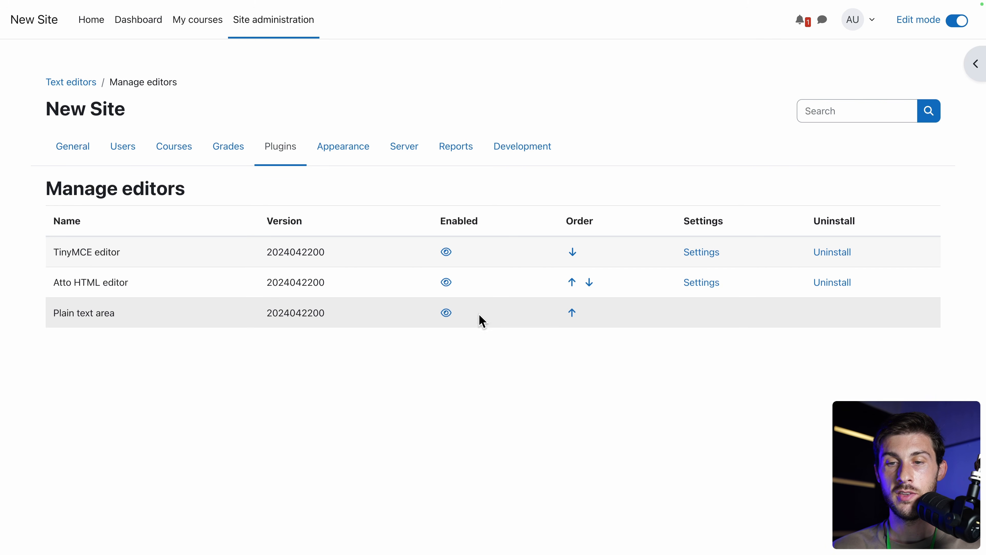
pyautogui.click(572, 313)
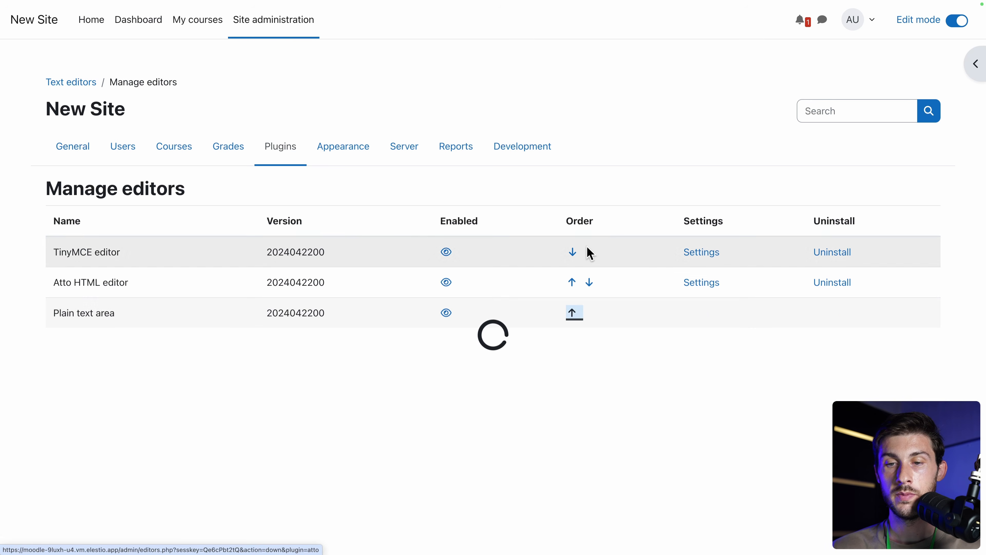
pyautogui.click(572, 282)
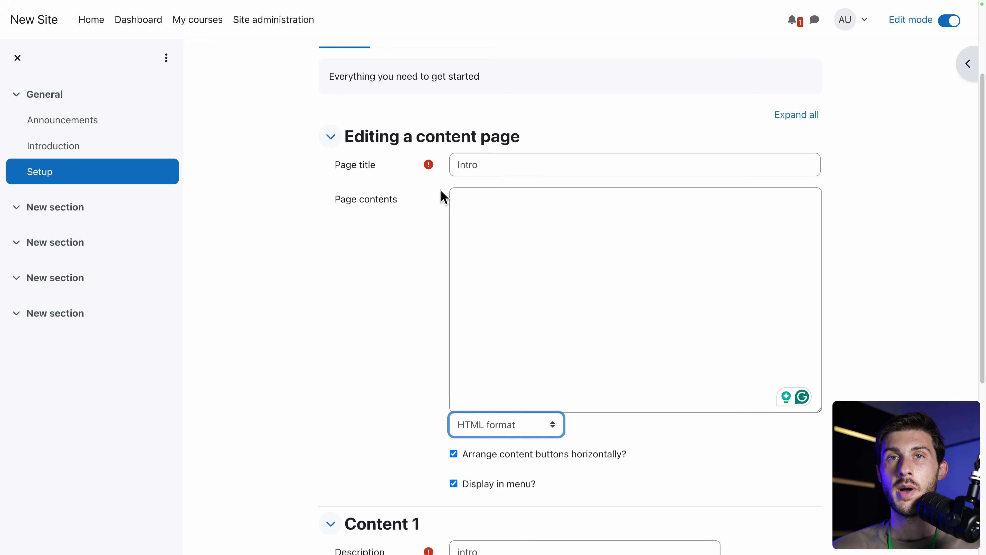
# Switch the Intro page contents to Markdown format, paste the setup notes, and save.
pyautogui.hotkey('shift', 'Tab')
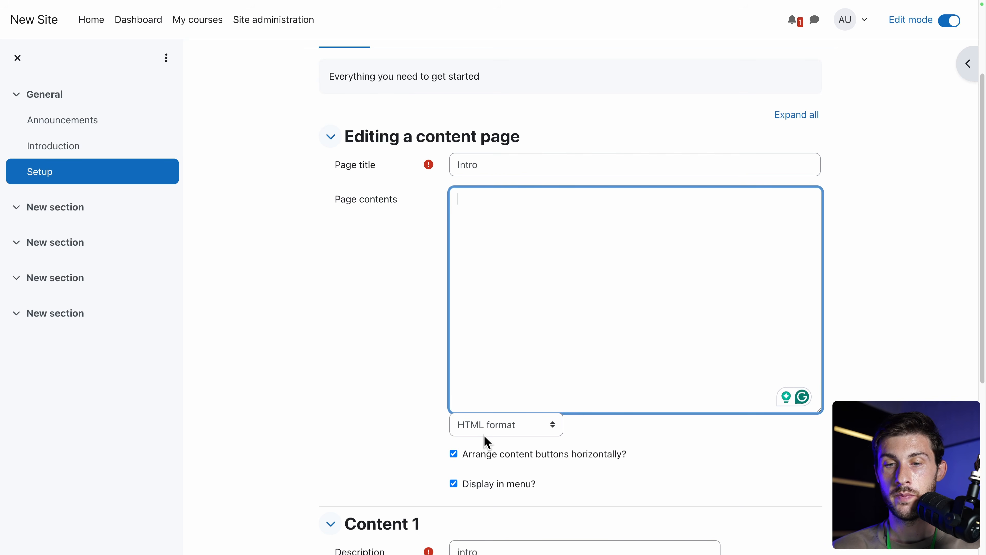
pyautogui.click(493, 426)
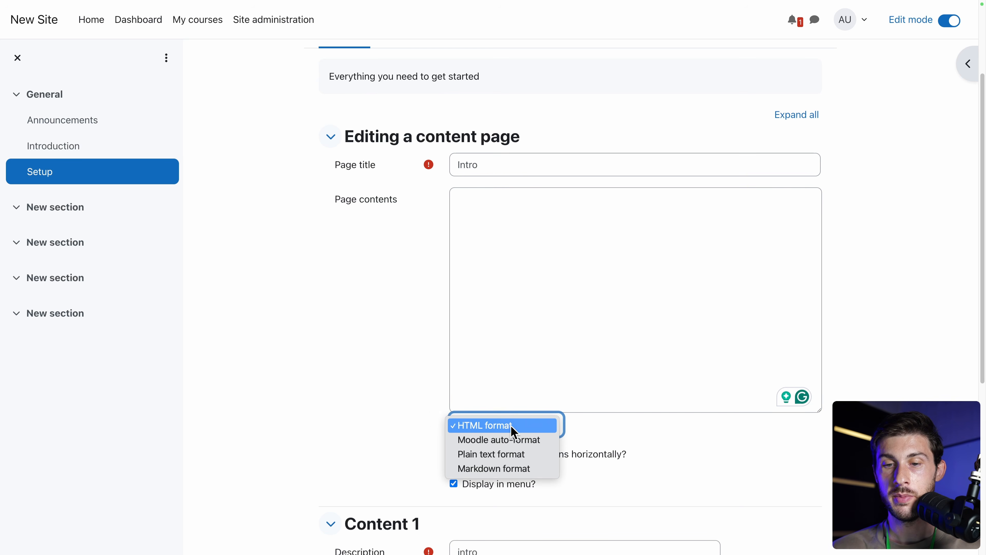
pyautogui.click(479, 472)
pyautogui.click(352, 272)
pyautogui.click(503, 271)
pyautogui.hotkey('ctrl', 'v')
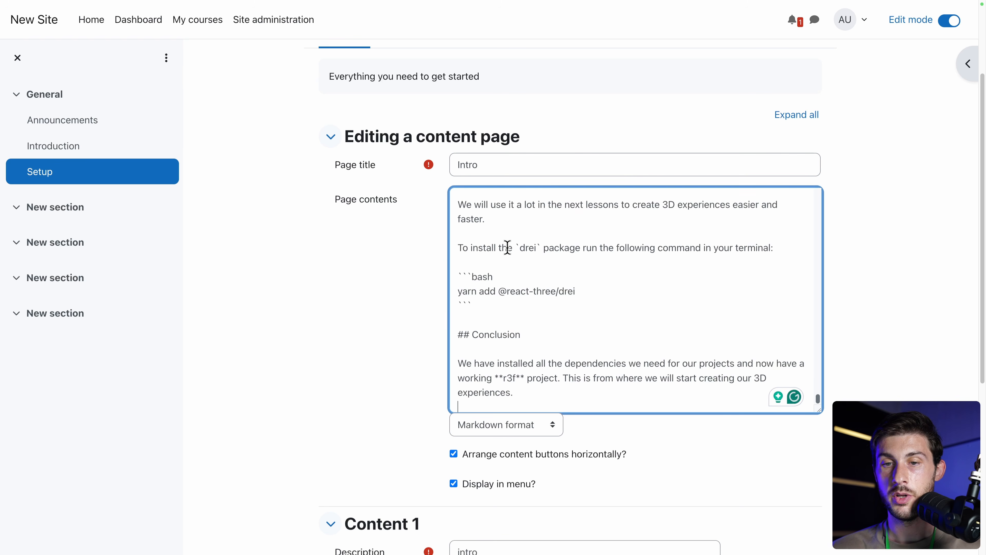
pyautogui.tripleClick(506, 335)
pyautogui.moveTo(458, 274); pyautogui.dragTo(501, 301)
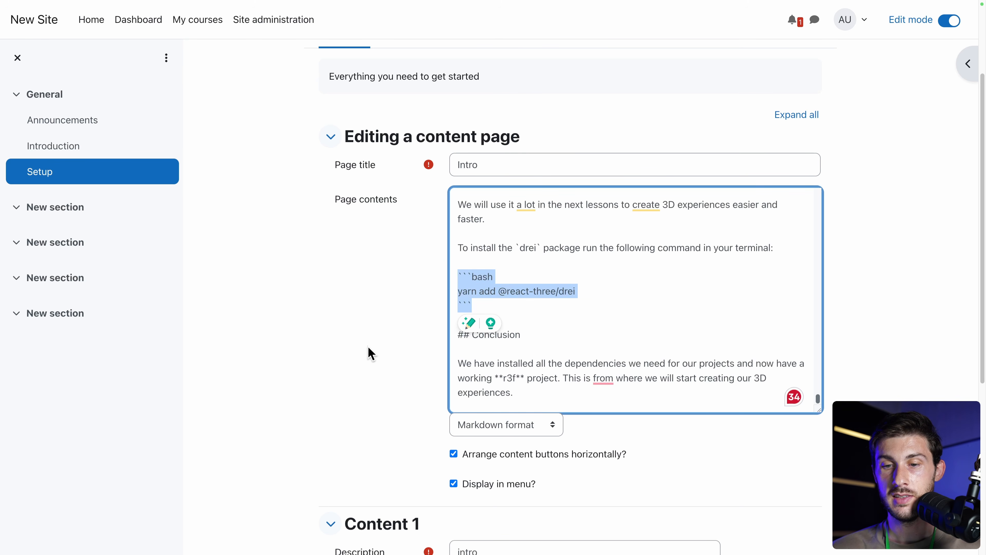
pyautogui.scroll(-5, 371, 353)
pyautogui.click(479, 466)
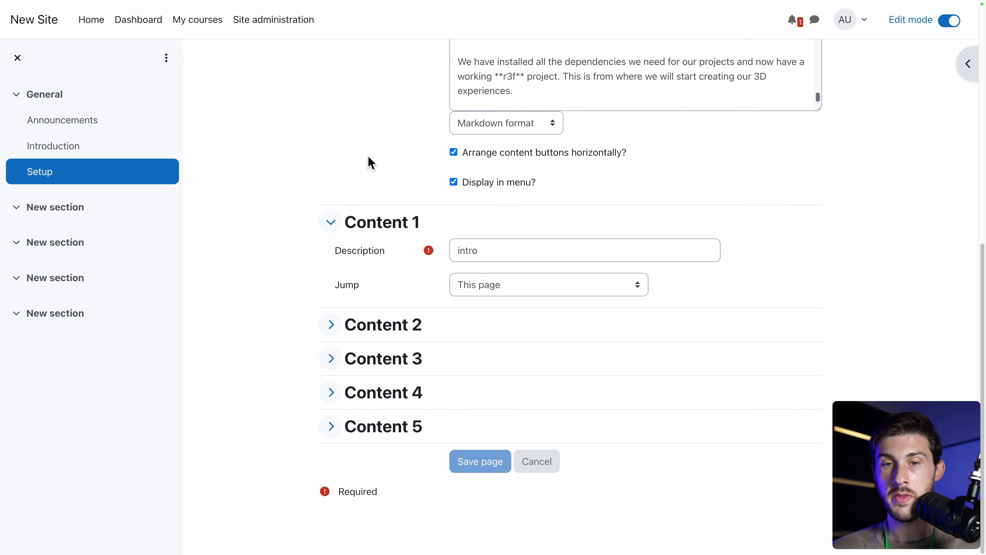
# Scroll through the rendered Intro lesson, checking the formatted Visual Studio Code heading.
pyautogui.scroll(-8, 288, 203)
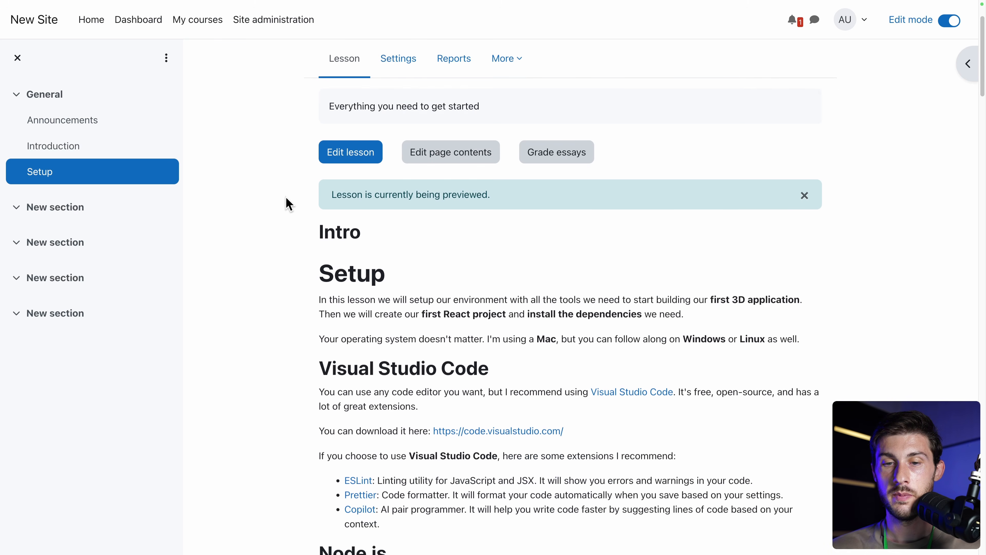
pyautogui.moveTo(302, 154); pyautogui.dragTo(529, 161)
pyautogui.click(529, 161)
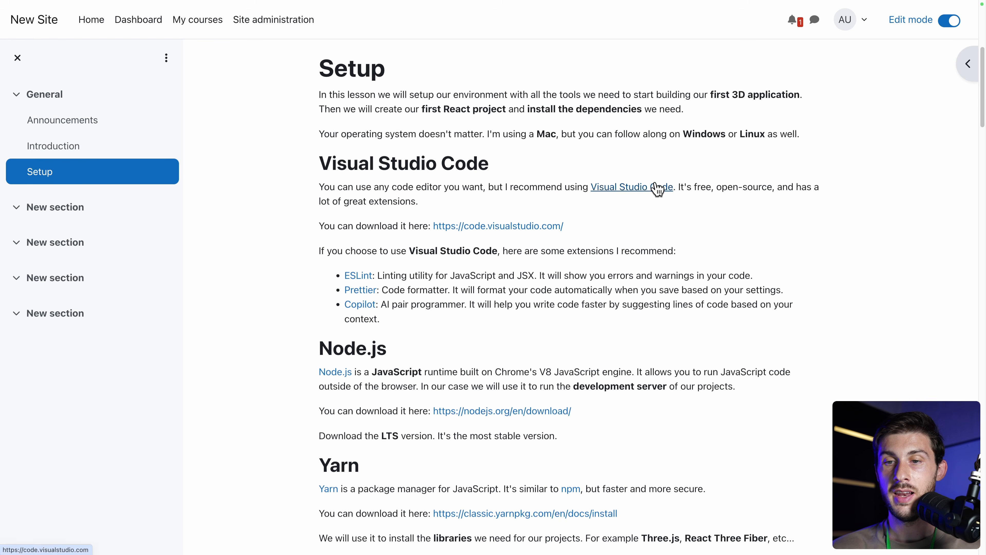
pyautogui.scroll(-7, 461, 383)
pyautogui.scroll(-18, 461, 384)
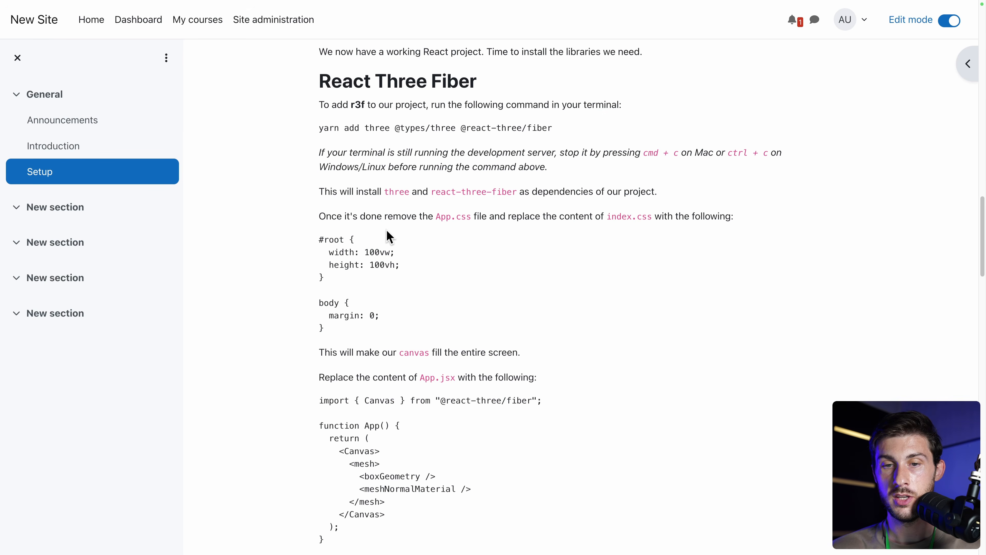
pyautogui.scroll(10, 414, 268)
pyautogui.scroll(1, 413, 264)
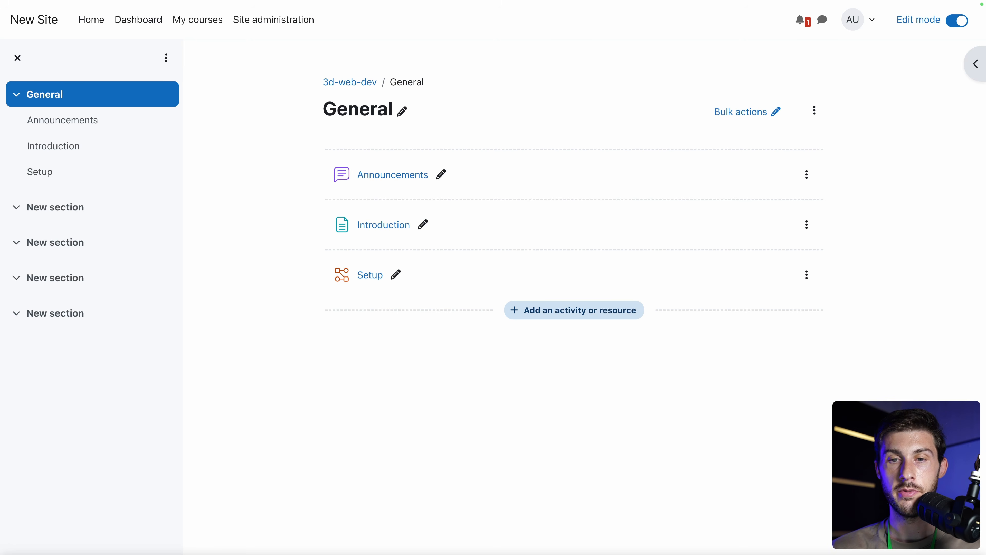
# Drop the Markdown files 04-objects through 08-lights into the General section and reload the page.
pyautogui.moveTo(2, 307); pyautogui.dragTo(526, 251)
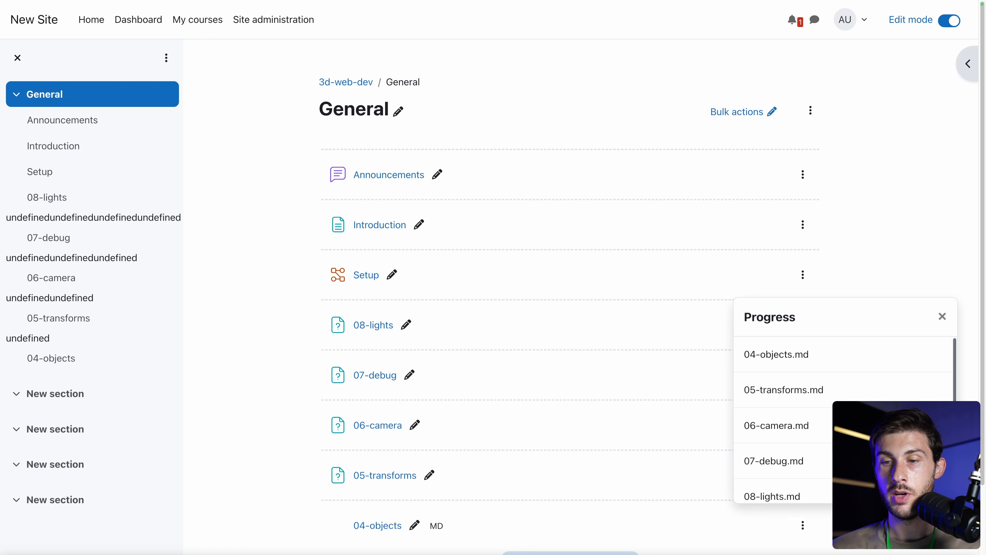
pyautogui.scroll(-2, 279, 331)
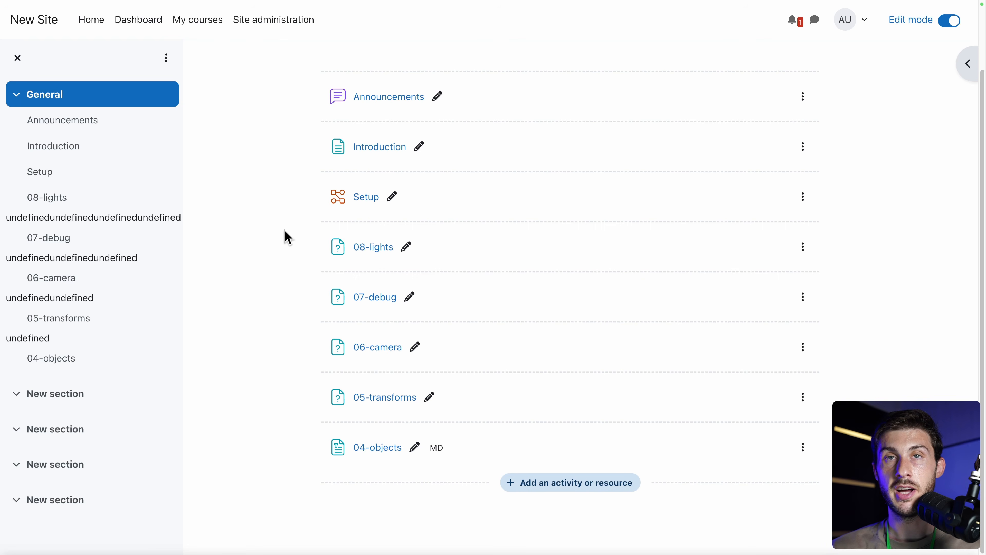
pyautogui.press('super+r')
pyautogui.scroll(-2, 262, 253)
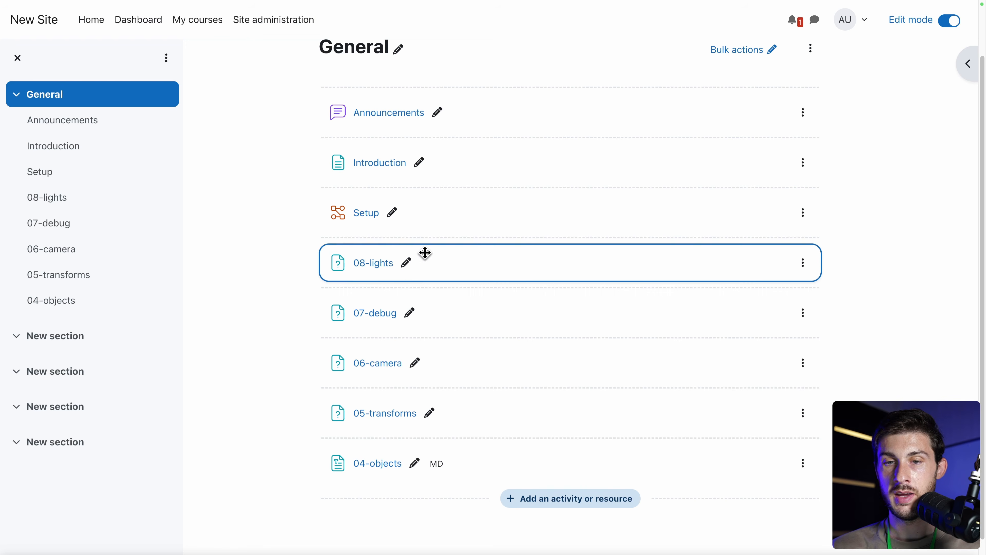
# Rename 08-lights to Lights and 07-debug to Debug by removing their number prefixes.
pyautogui.click(408, 265)
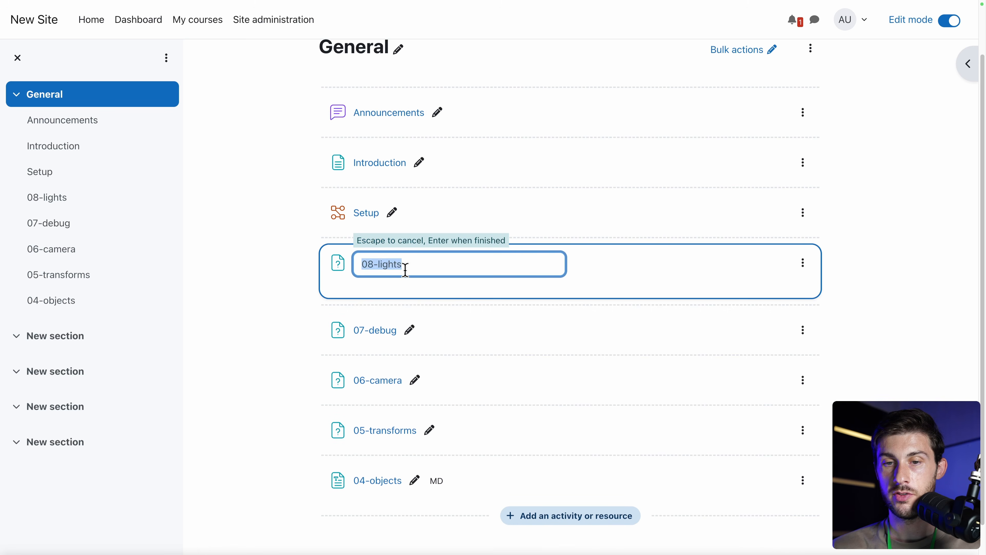
pyautogui.press('Left')
pyautogui.hotkey('shift', 'Right')
pyautogui.hotkey('shift', 'Right')
pyautogui.hotkey('shift', 'Right')
pyautogui.write('L')
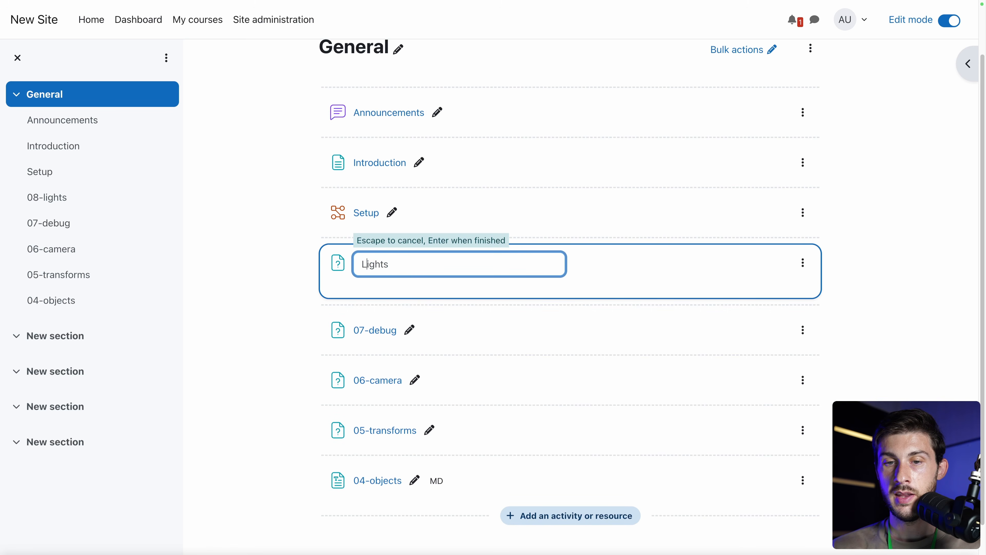
pyautogui.press('Return')
pyautogui.click(409, 314)
pyautogui.hotkey('shift', 'Right')
pyautogui.write('D')
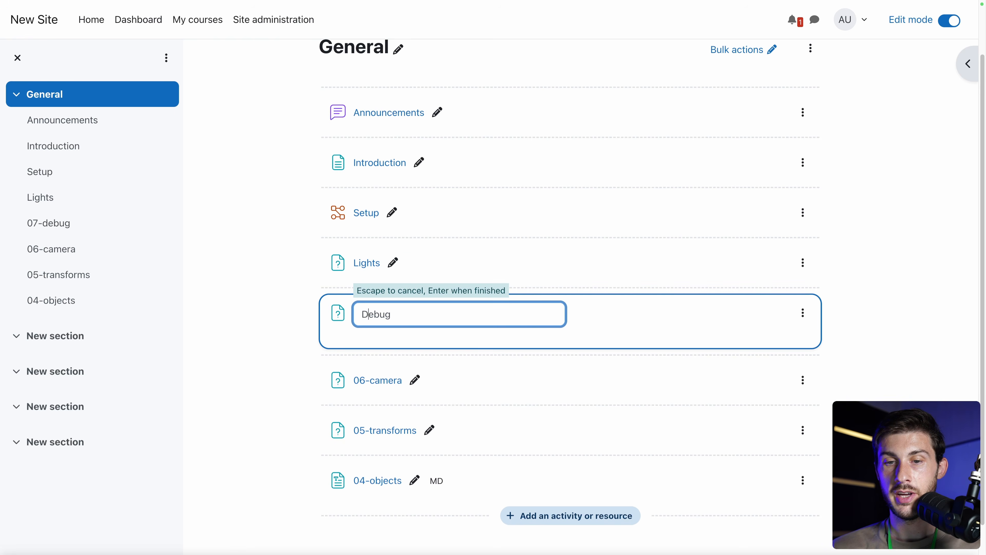
pyautogui.press('Return')
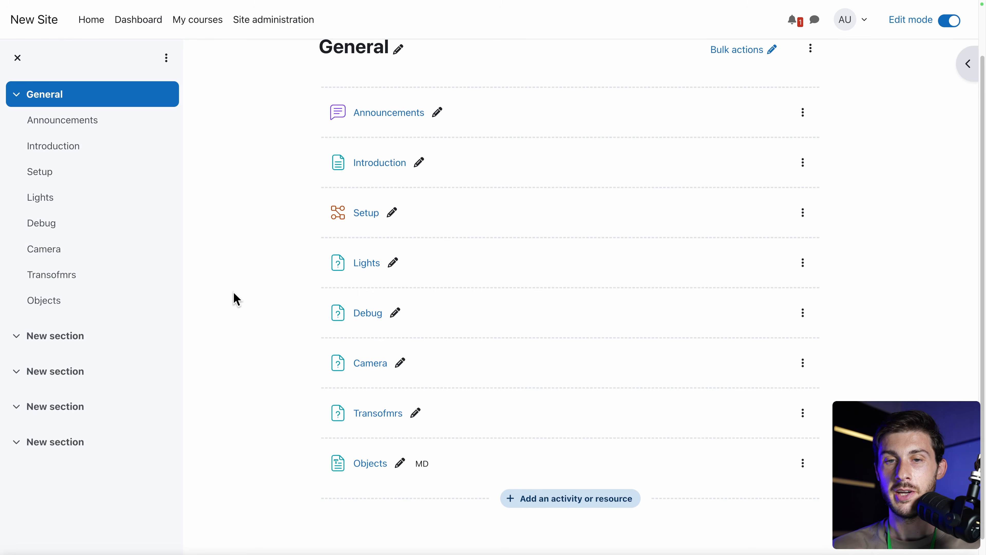
# Go to the course's first New section page.
pyautogui.scroll(2, 234, 297)
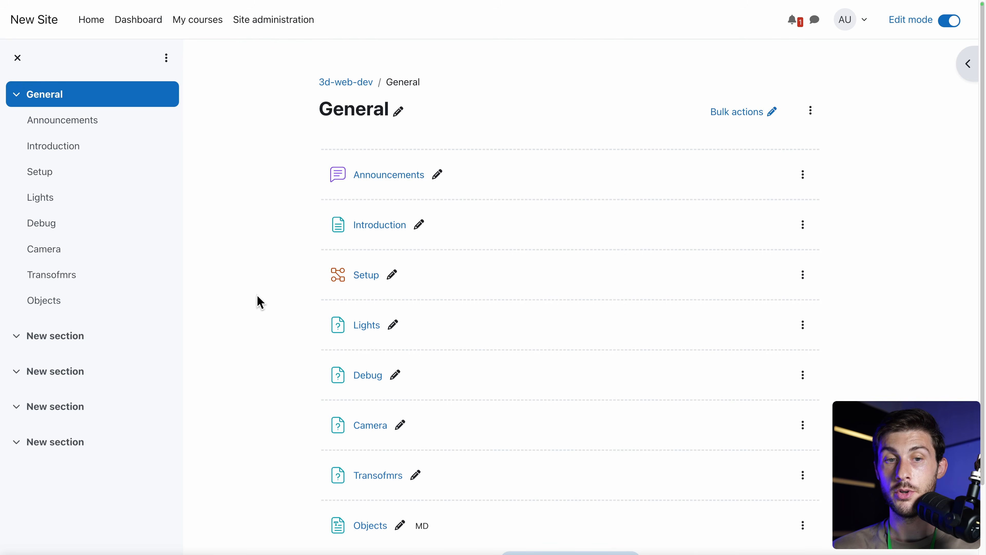
pyautogui.scroll(-2, 254, 297)
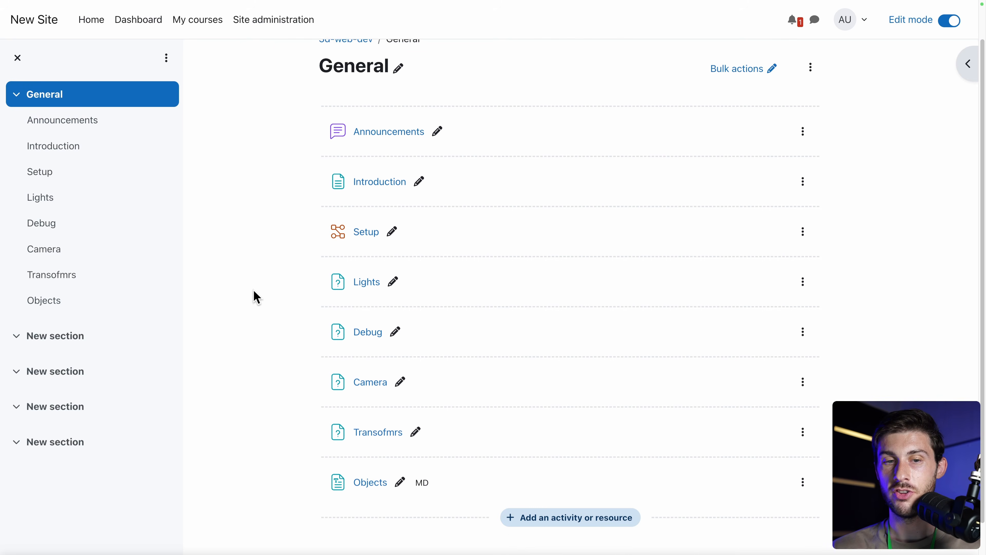
pyautogui.click(37, 345)
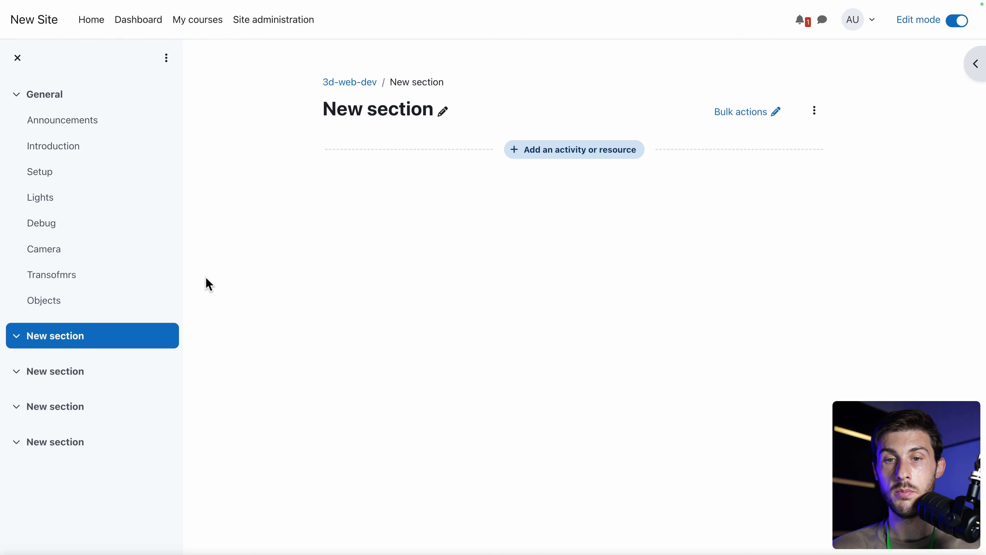
# Rename the New section to Student Section.
pyautogui.click(443, 111)
pyautogui.press('BackSpace')
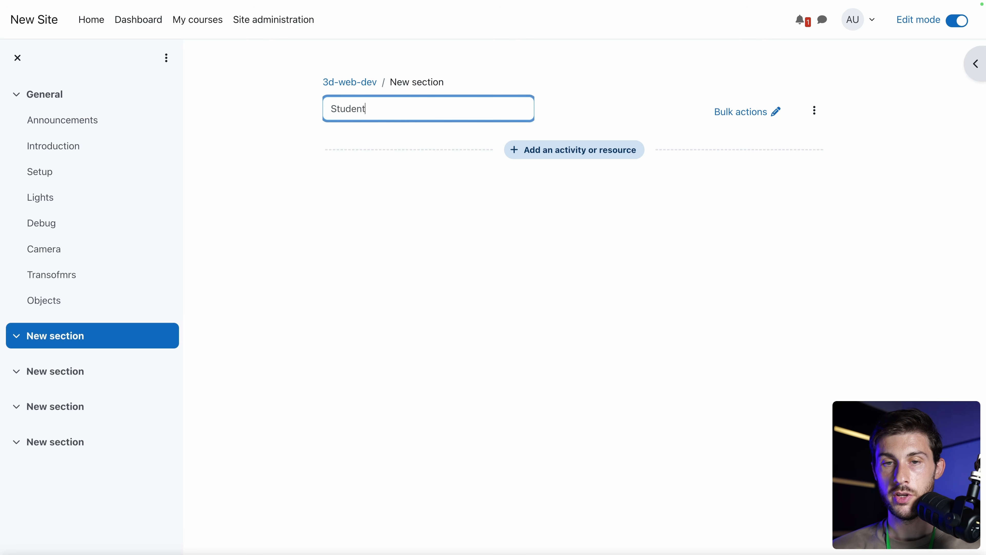
pyautogui.write('Student Section')
pyautogui.press('Return')
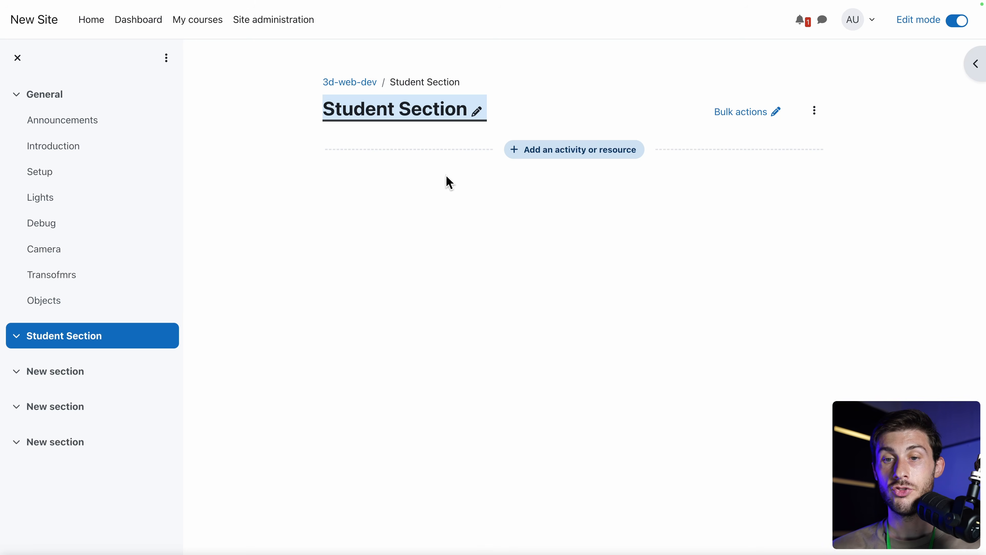
# Add a Quiz named Questions with the description 'Test your knowledge'.
pyautogui.click(551, 156)
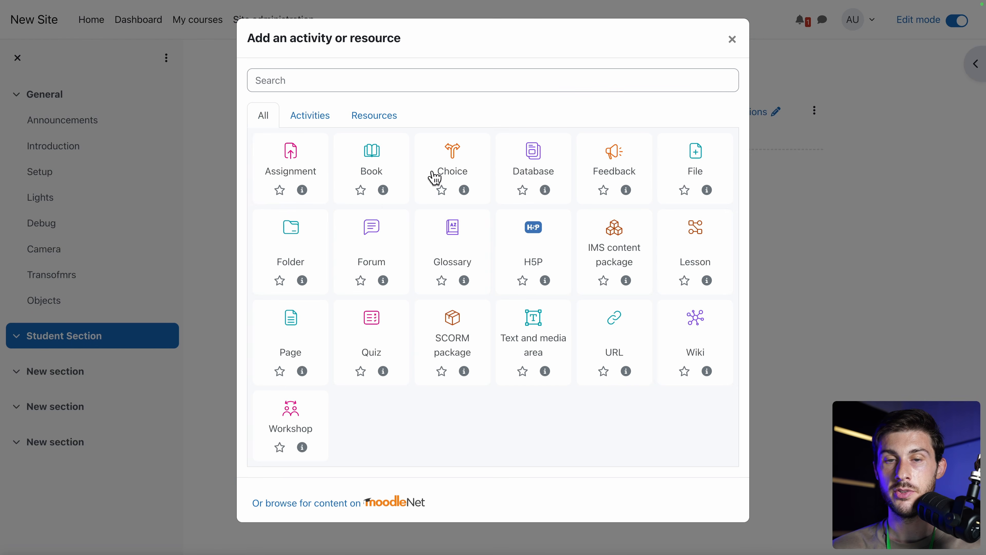
pyautogui.click(309, 116)
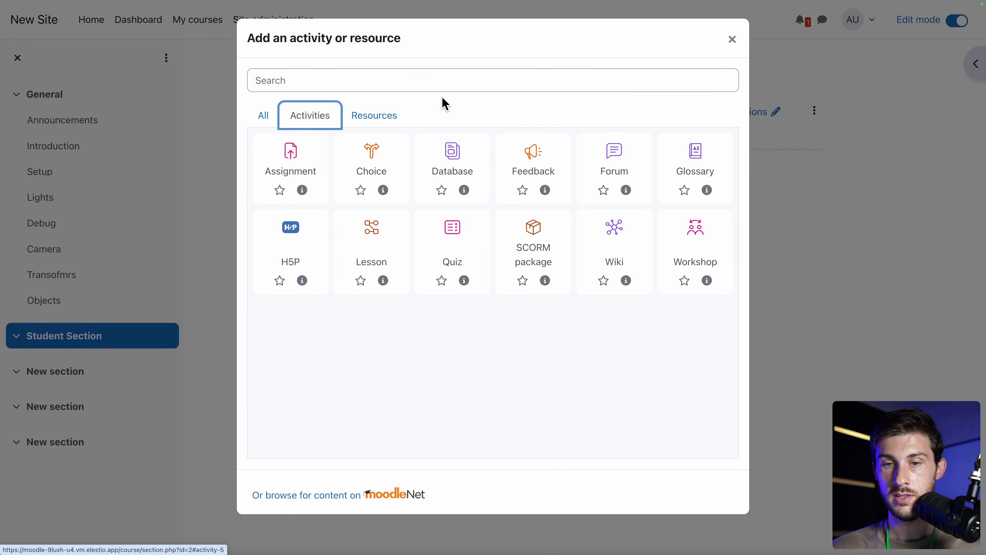
pyautogui.click(447, 237)
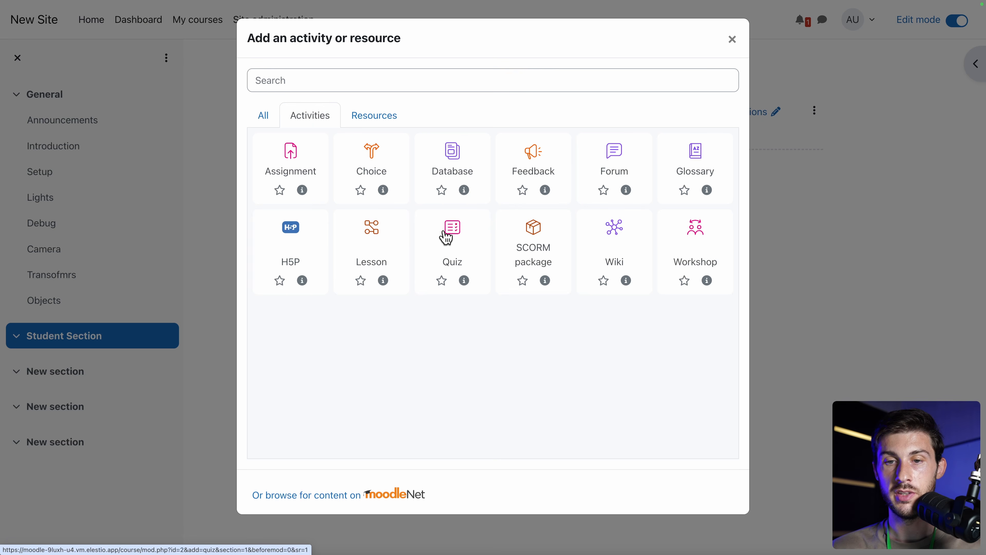
pyautogui.click(490, 236)
pyautogui.write('Questions')
pyautogui.press('Tab')
pyautogui.write('Te')
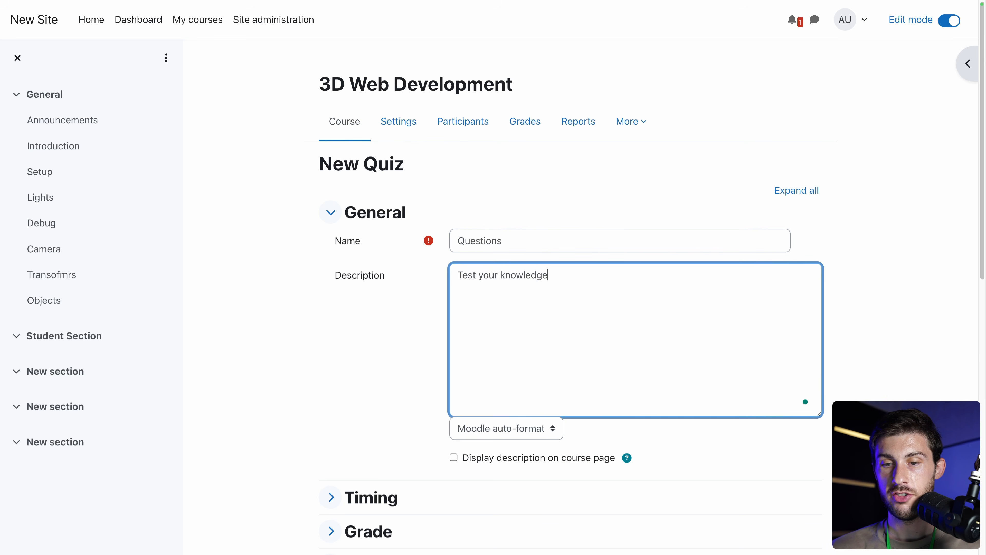
# Keep the quiz description format as Moodle auto-format.
pyautogui.scroll(-4, 359, 269)
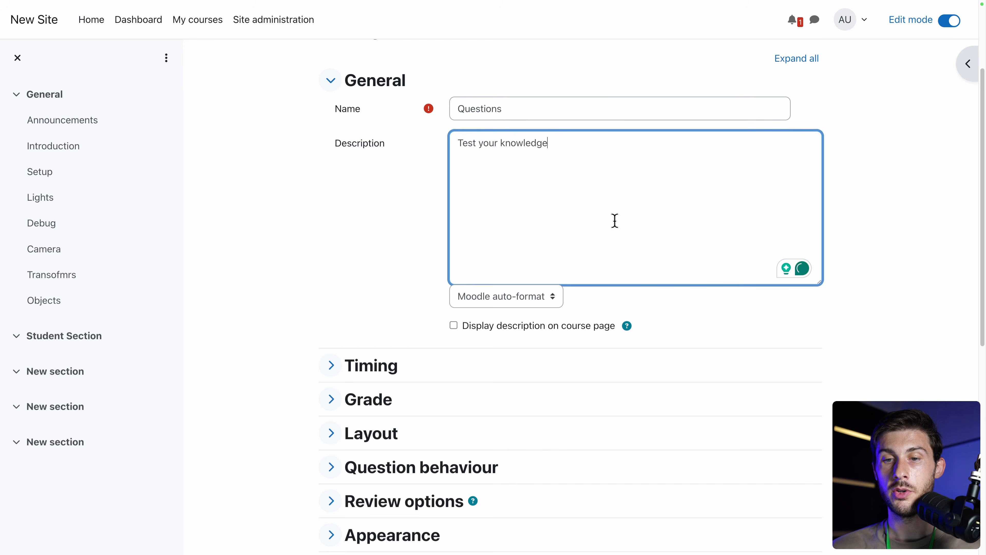
pyautogui.click(504, 305)
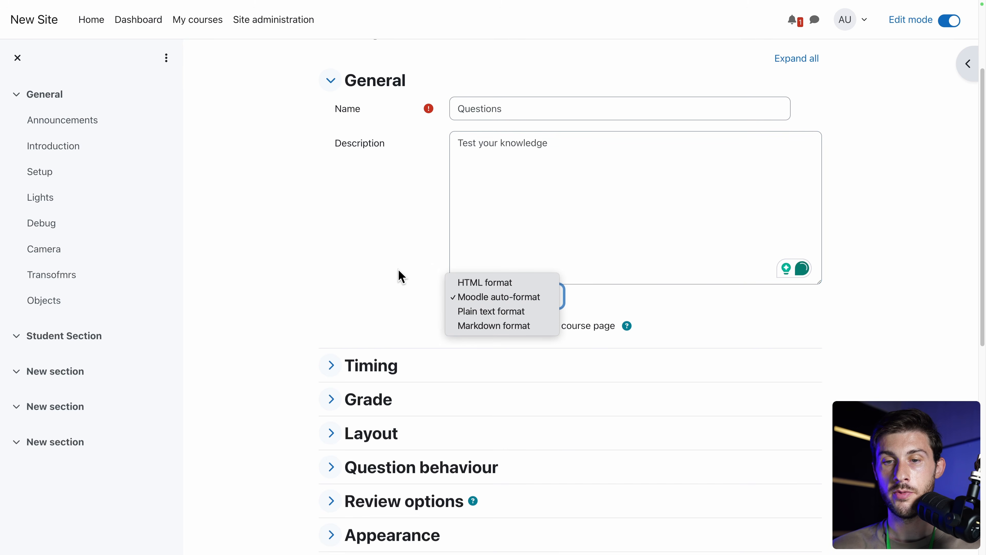
pyautogui.click(385, 261)
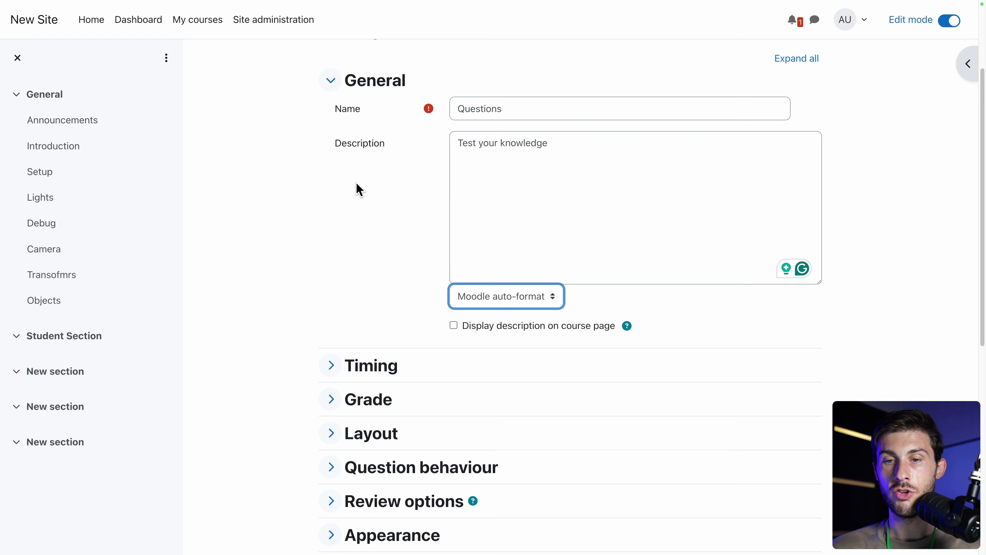
# Set Layout's New page to 'Never, all questions on one page' and save and display the quiz.
pyautogui.scroll(-5, 359, 190)
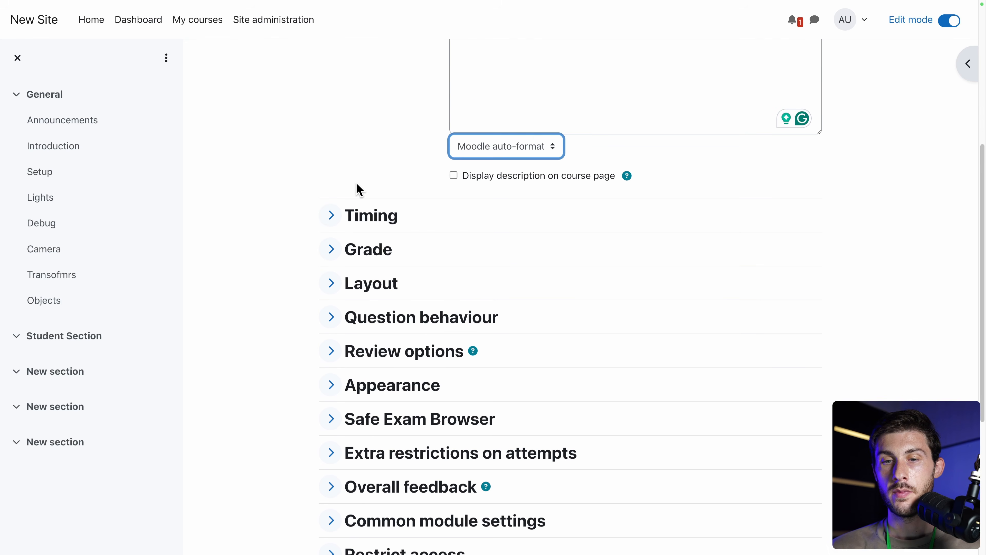
pyautogui.scroll(-2, 359, 191)
pyautogui.click(331, 222)
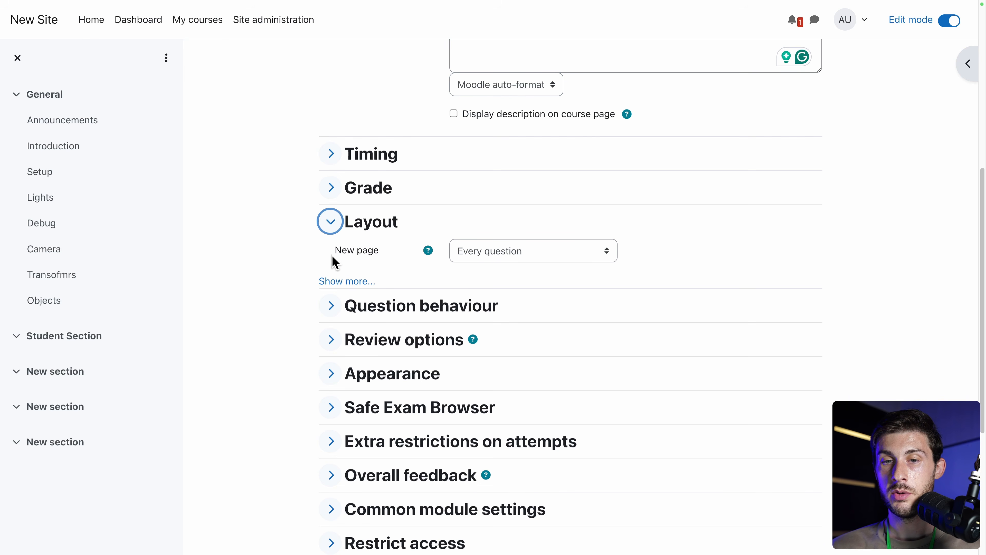
pyautogui.click(496, 251)
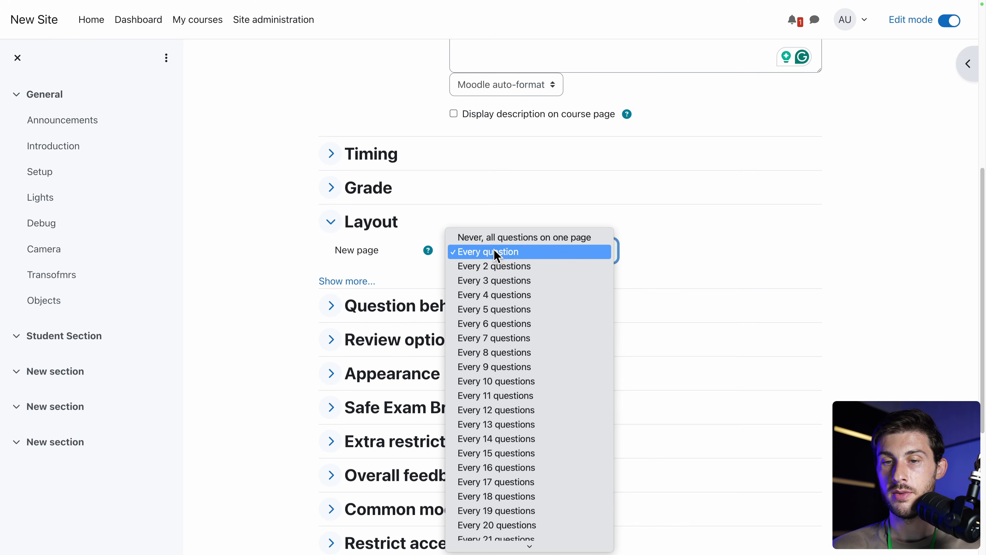
pyautogui.click(524, 238)
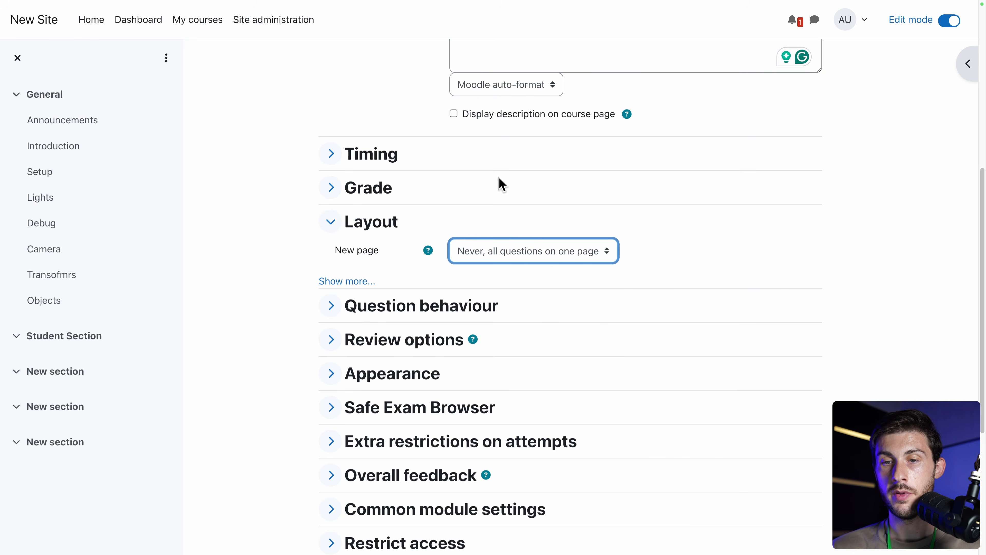
pyautogui.scroll(-6, 448, 244)
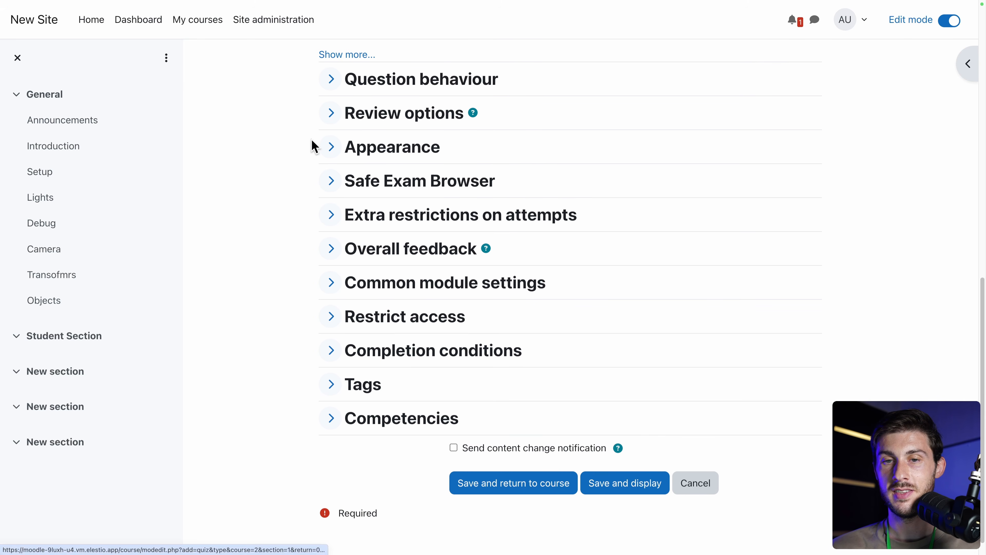
pyautogui.scroll(2, 313, 146)
pyautogui.scroll(-1, 313, 145)
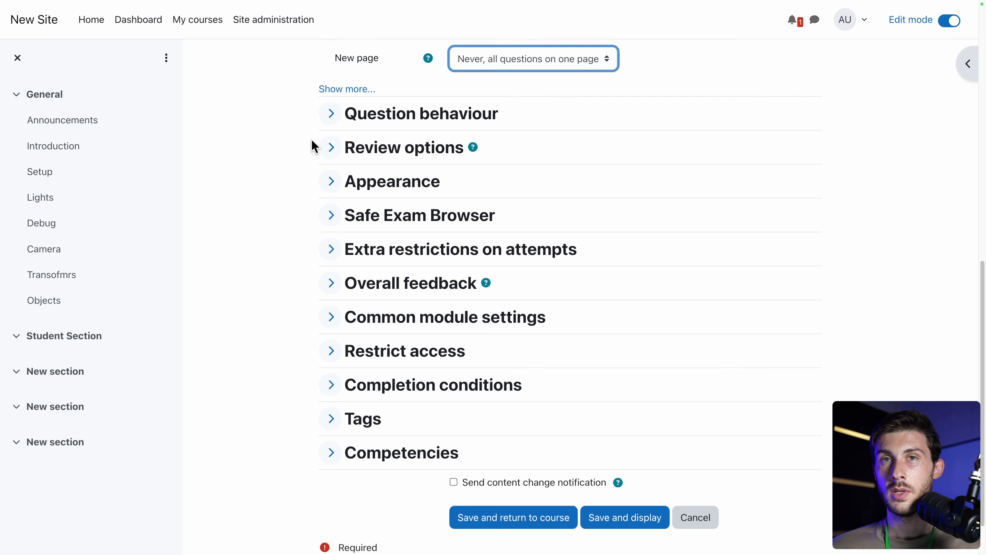
pyautogui.scroll(-2, 290, 224)
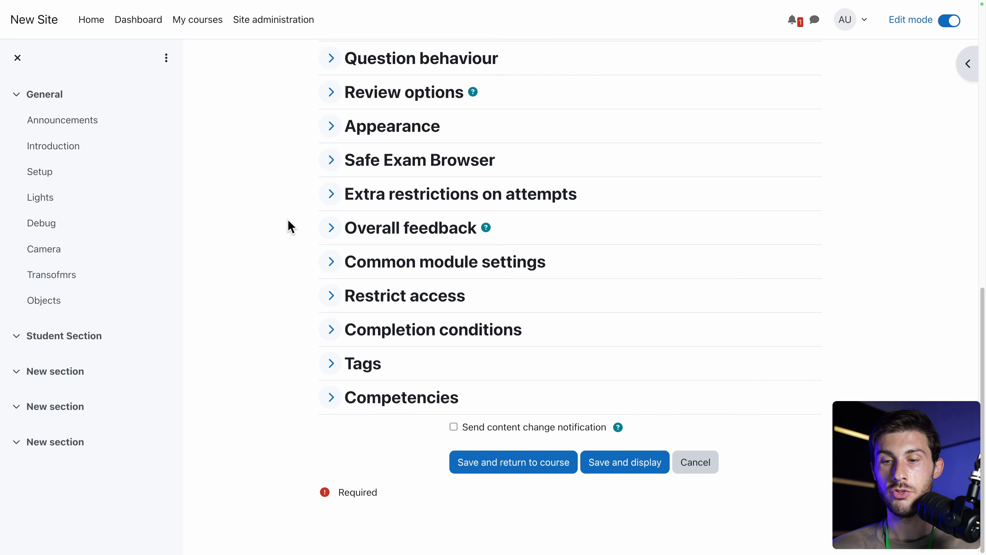
pyautogui.click(629, 464)
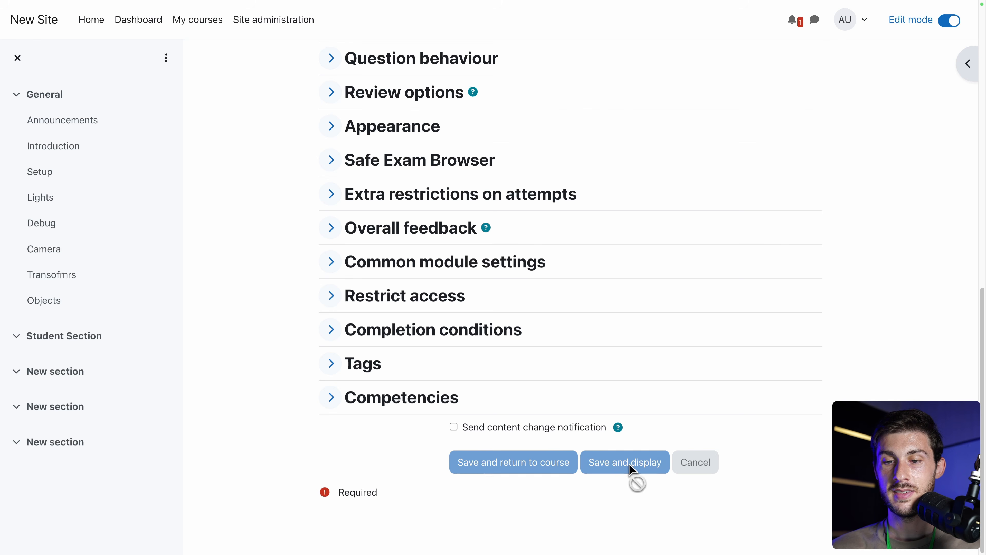
# Title the quiz's question section heading Quizz Time.
pyautogui.click(345, 256)
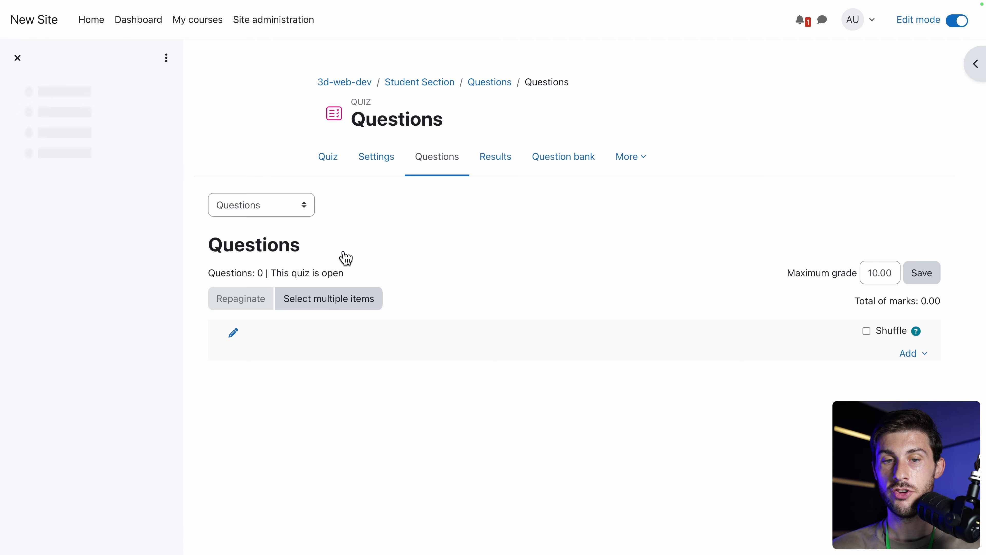
pyautogui.click(235, 334)
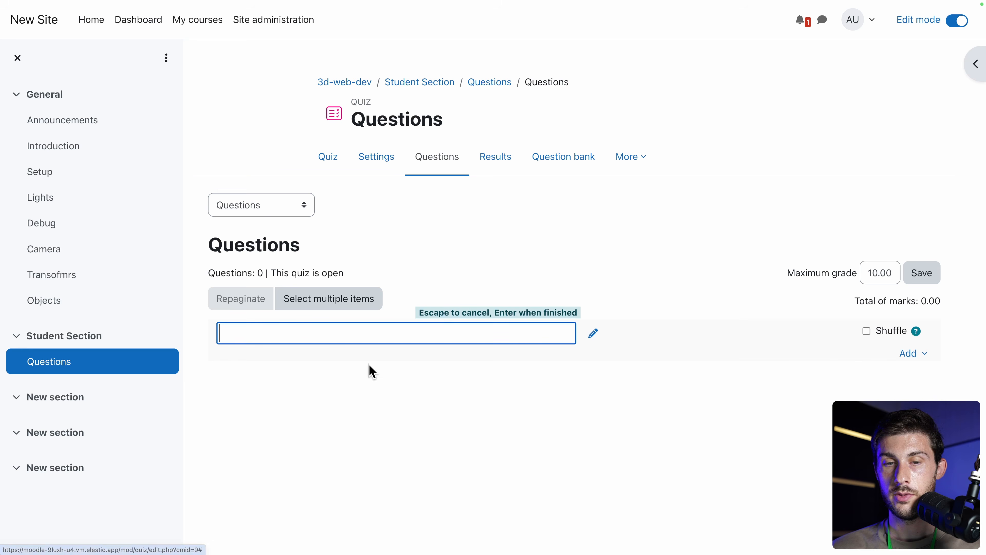
pyautogui.write('Quizz Time')
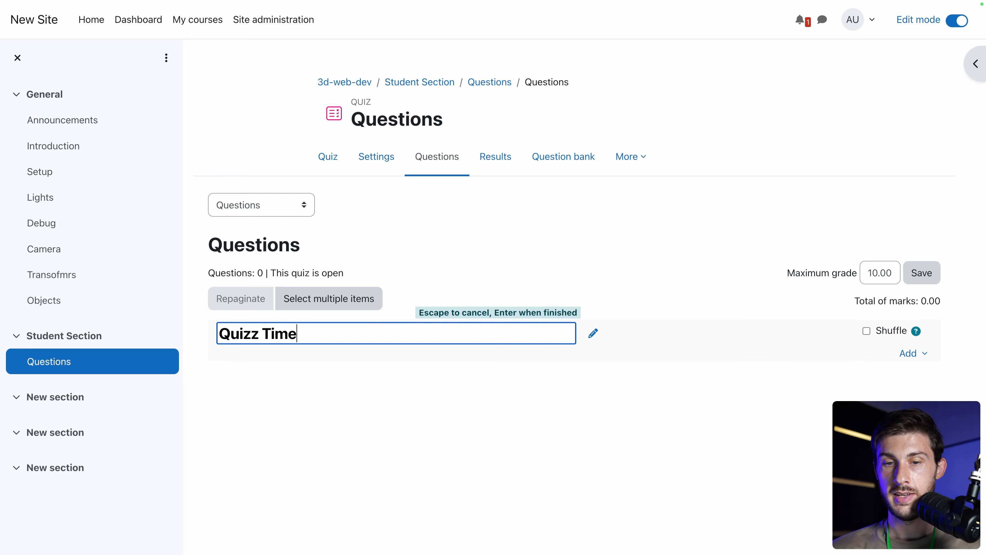
pyautogui.press('Return')
# Add a new Multiple choice question to the quiz and begin its question name.
pyautogui.click(909, 353)
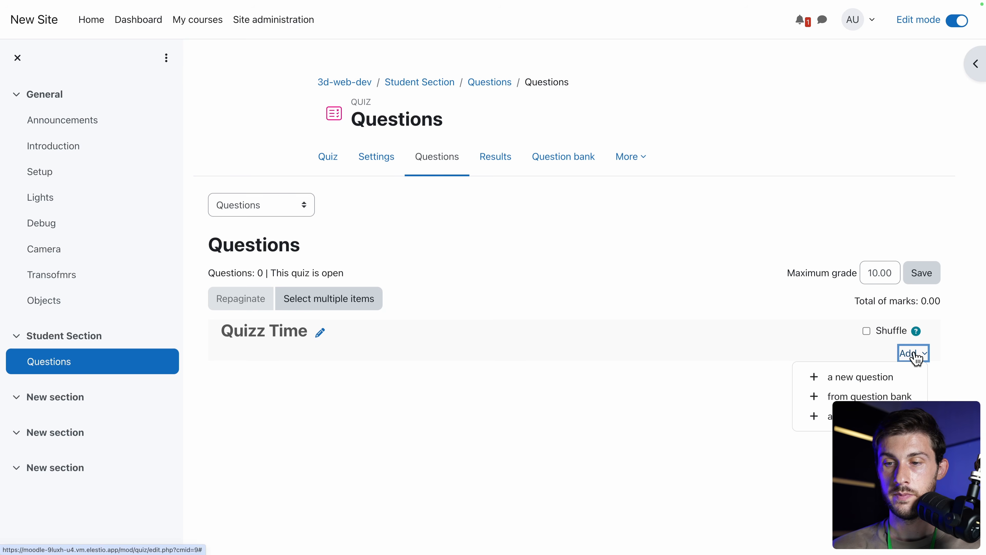
pyautogui.click(855, 377)
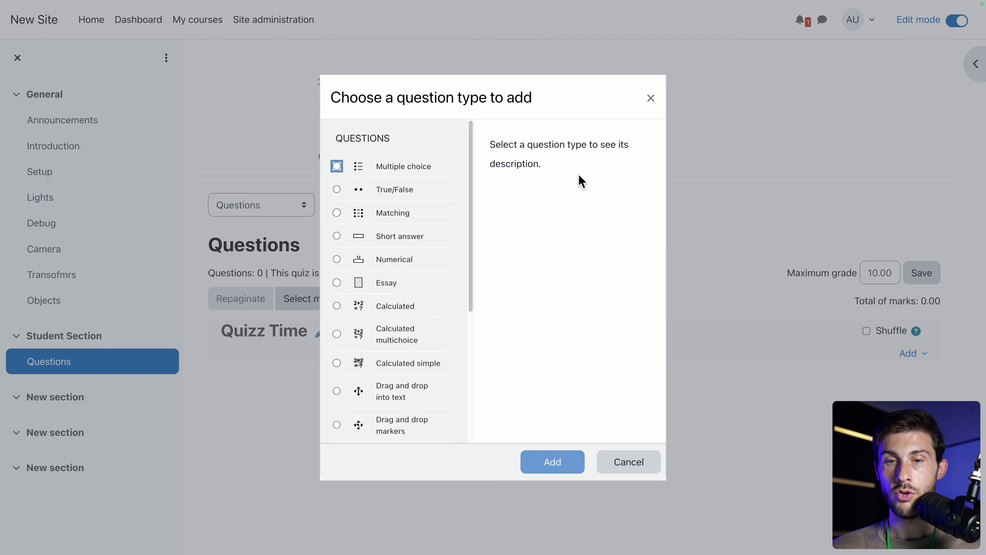
pyautogui.scroll(-6, 386, 237)
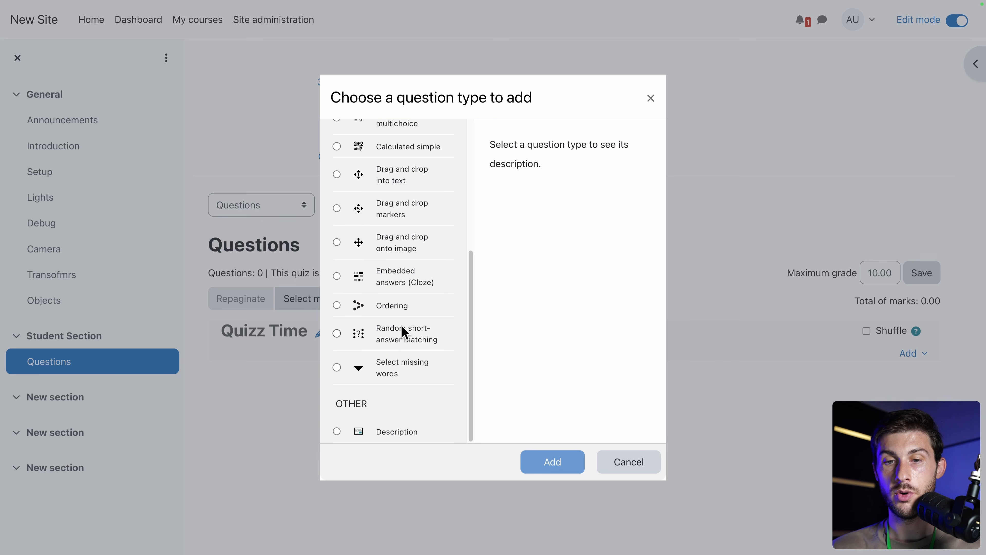
pyautogui.scroll(3, 425, 309)
pyautogui.scroll(2, 424, 307)
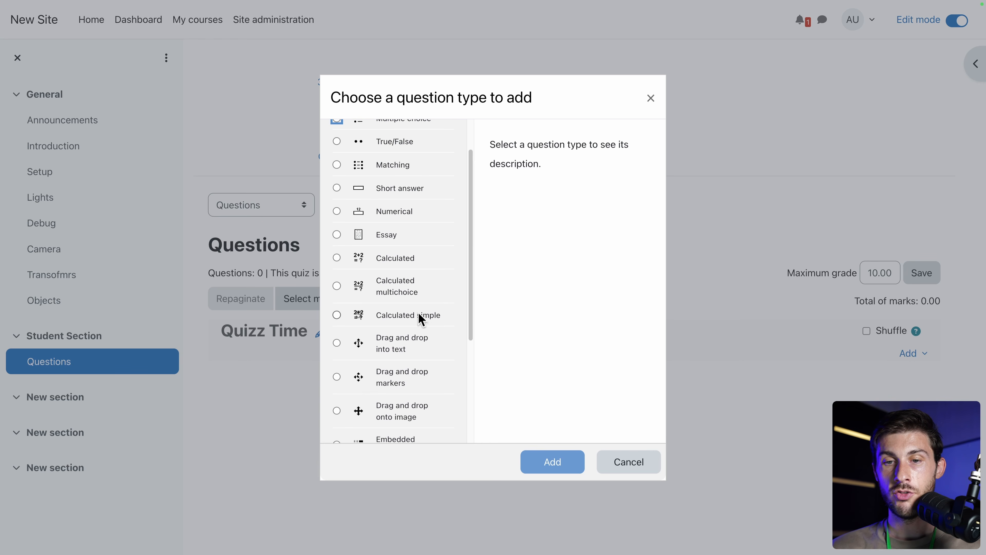
pyautogui.scroll(2, 371, 279)
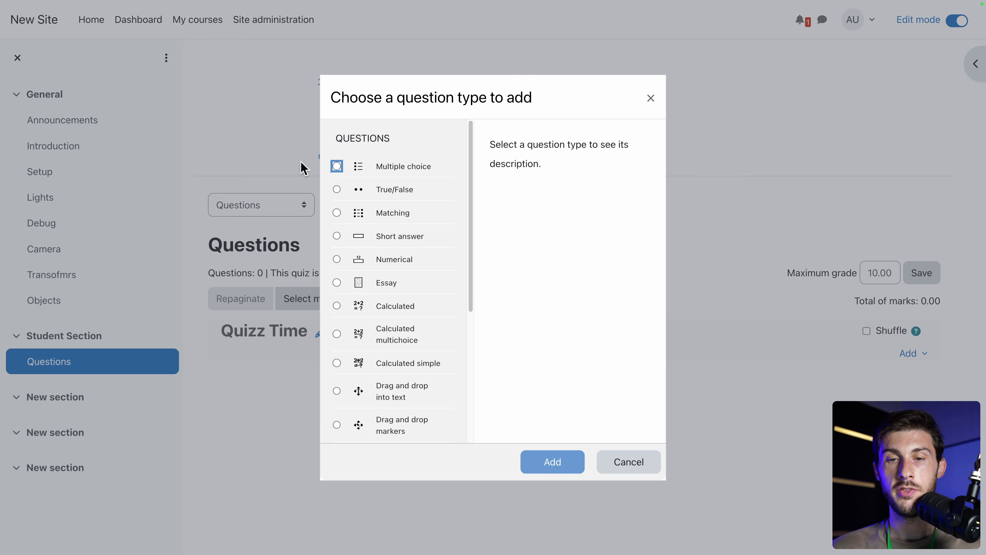
pyautogui.click(337, 167)
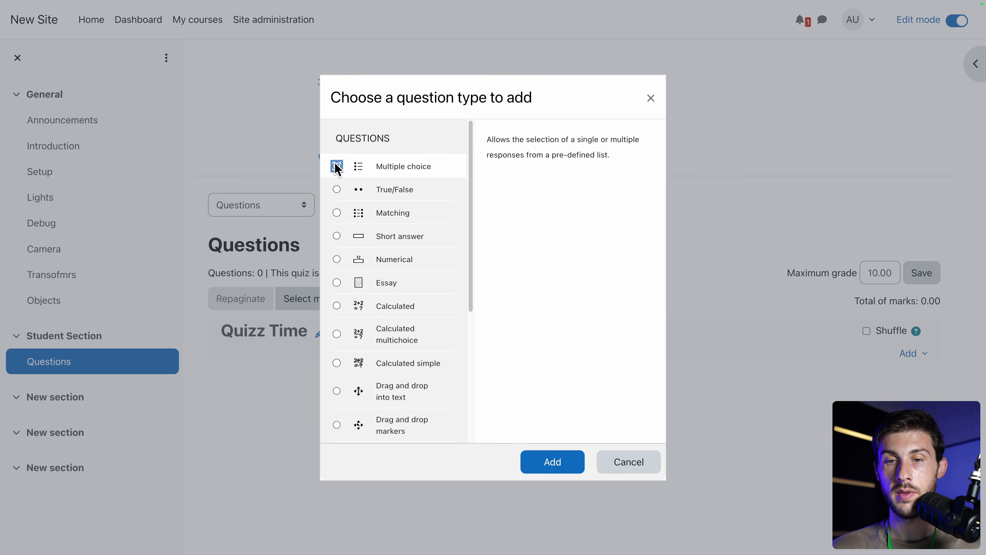
pyautogui.click(554, 463)
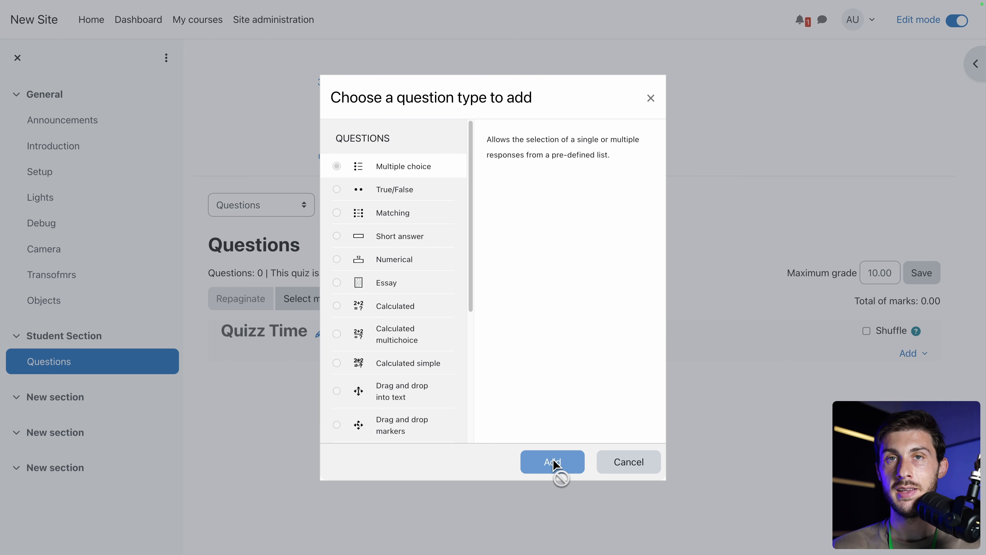
pyautogui.click(569, 201)
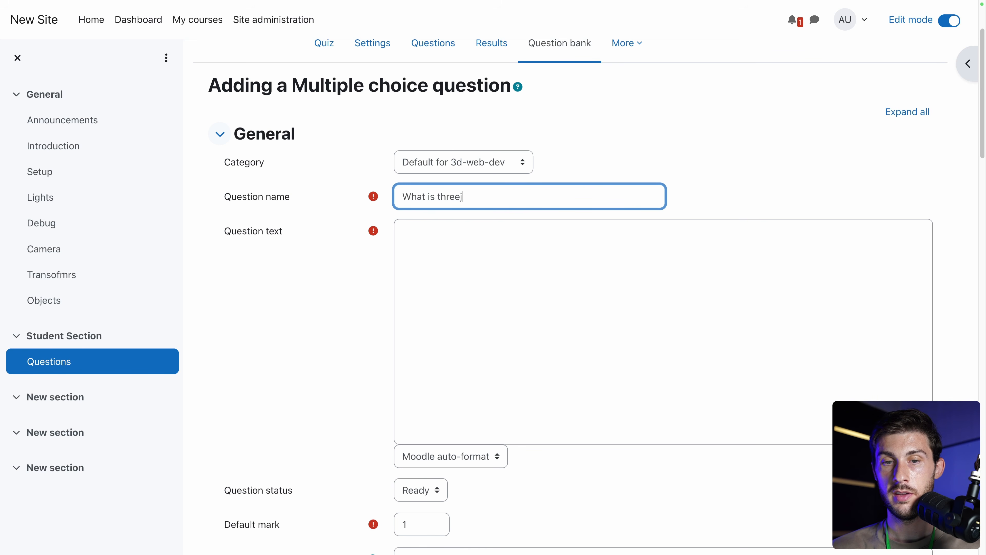
# Copy the question name into the question text, adding a question mark.
pyautogui.hotkey('ctrl', 'a')
pyautogui.hotkey('ctrl', 'c')
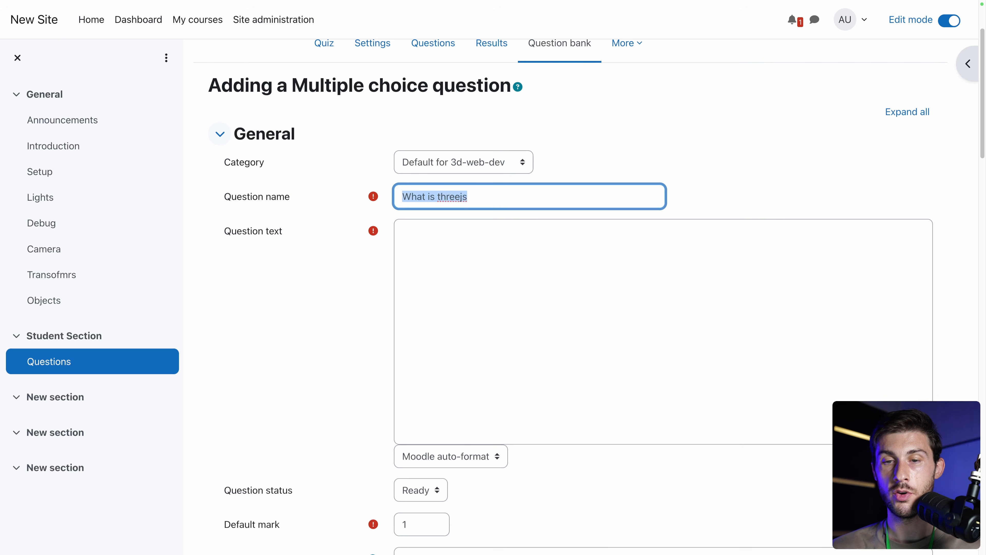
pyautogui.click(542, 250)
pyautogui.hotkey('ctrl', 'v')
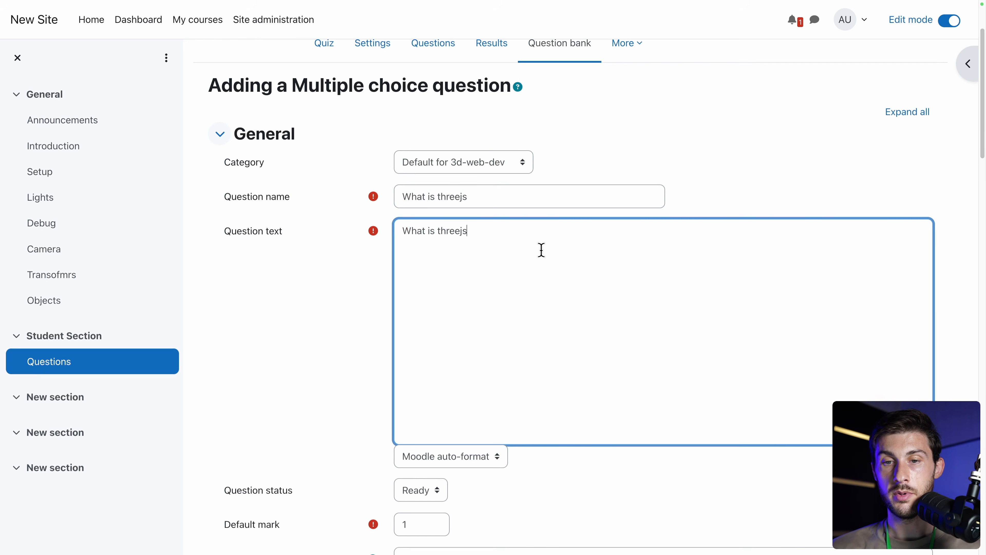
pyautogui.write('?')
pyautogui.scroll(-4, 335, 289)
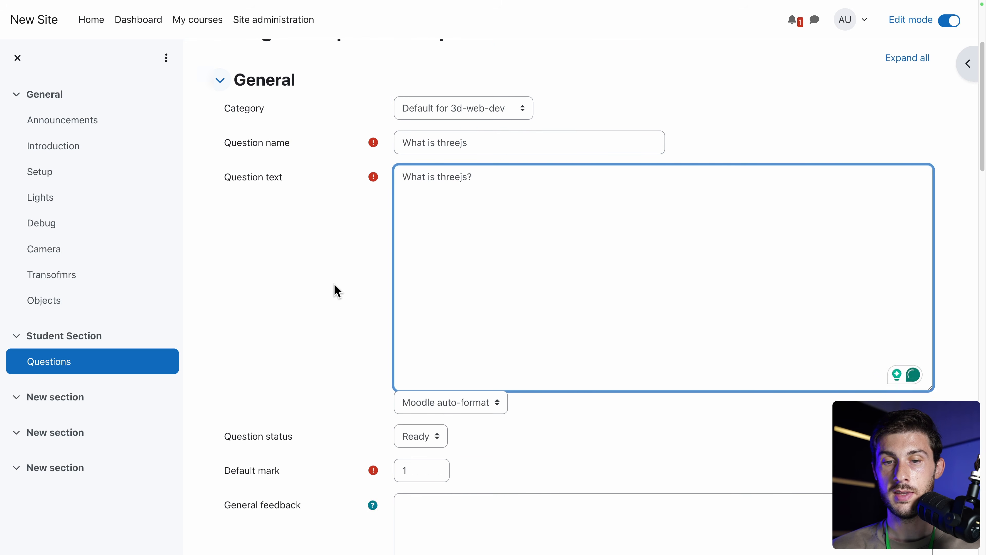
pyautogui.scroll(-2, 334, 289)
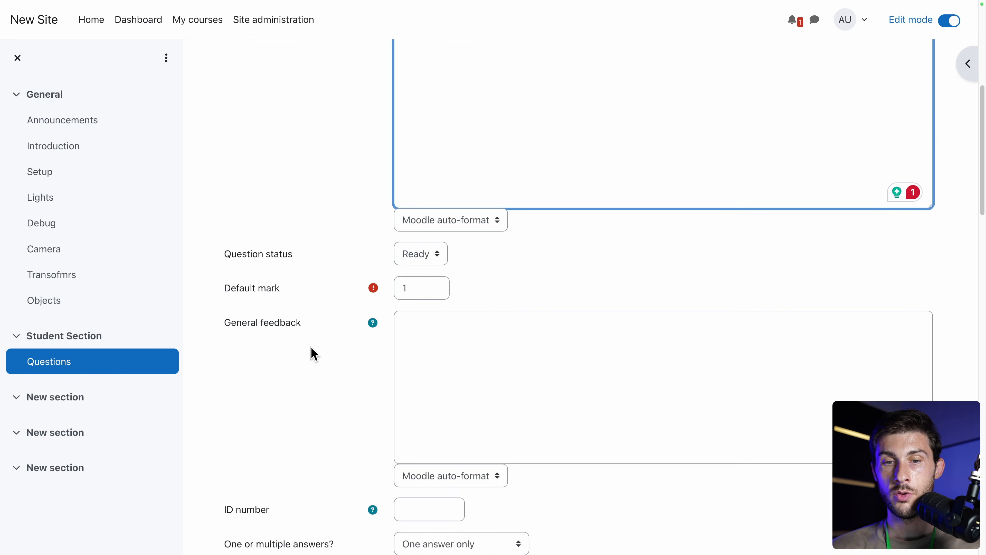
pyautogui.scroll(-2, 311, 351)
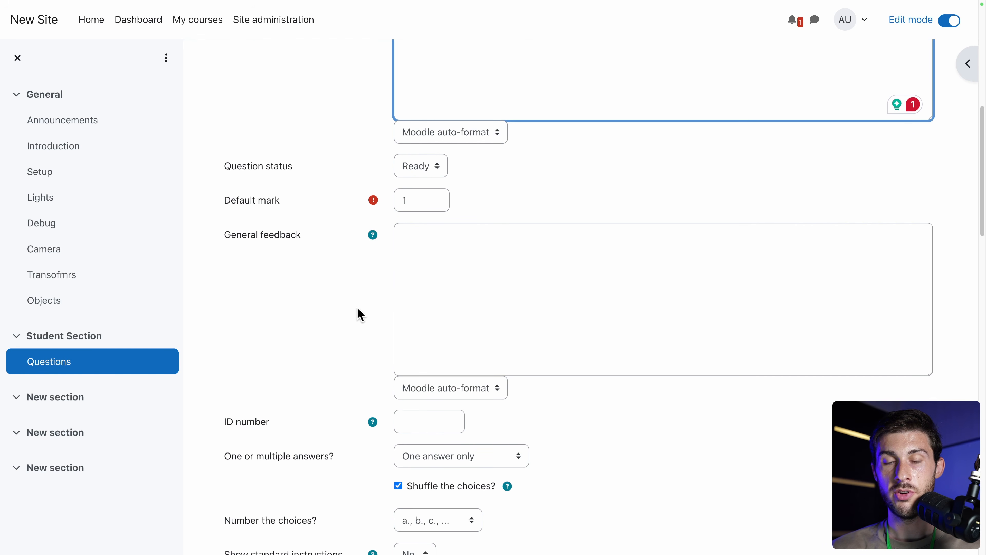
# Review the general feedback help and keep the a., b., c. choice numbering.
pyautogui.click(372, 236)
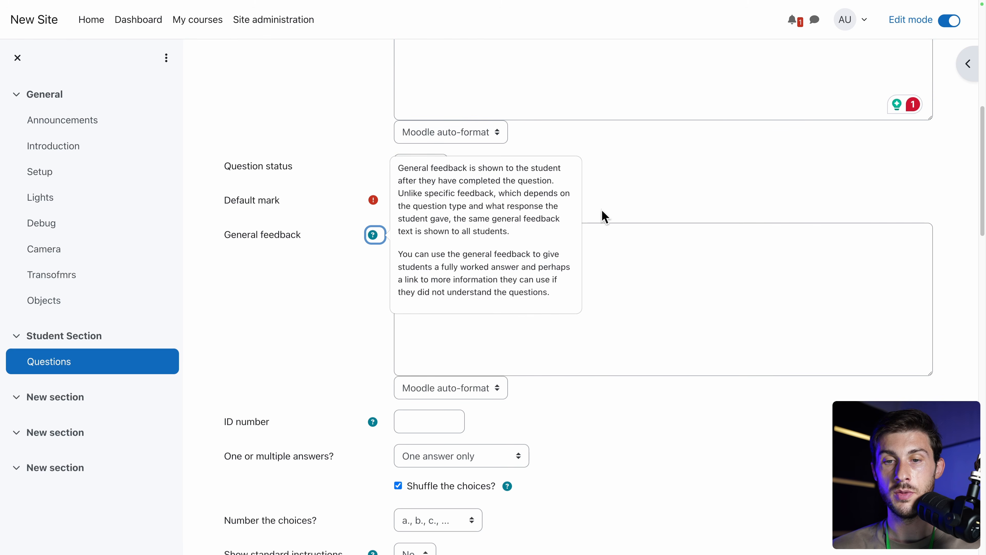
pyautogui.click(308, 352)
pyautogui.scroll(-6, 311, 352)
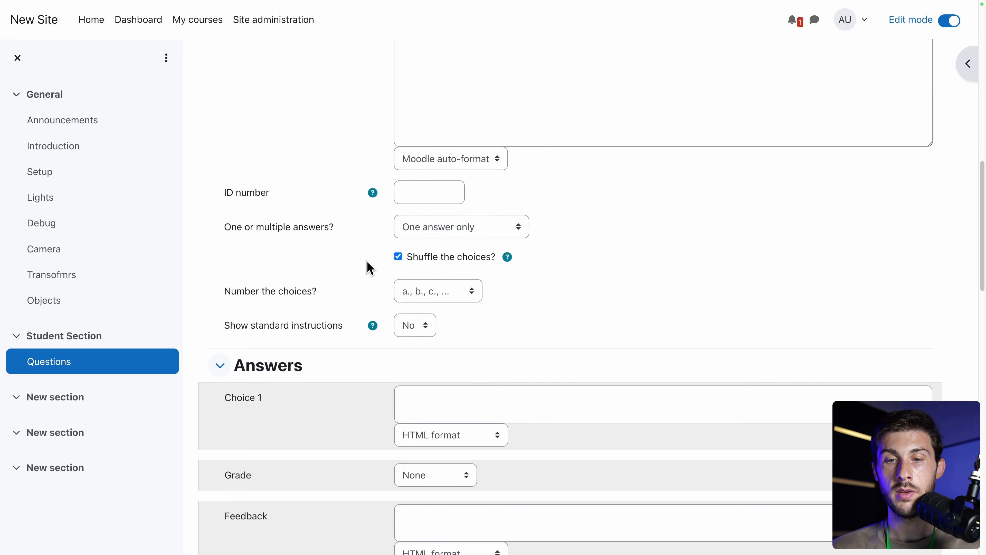
pyautogui.scroll(-2, 535, 324)
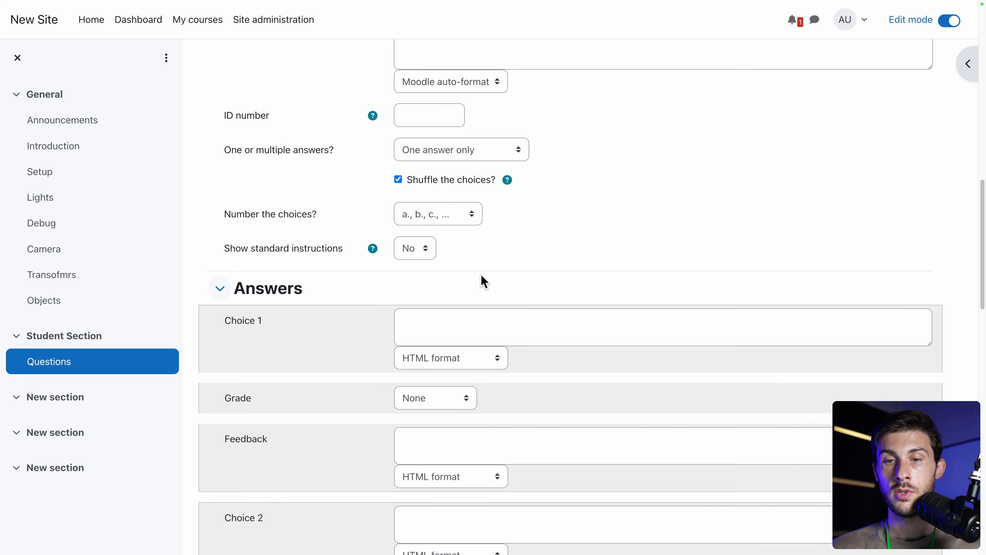
pyautogui.click(451, 222)
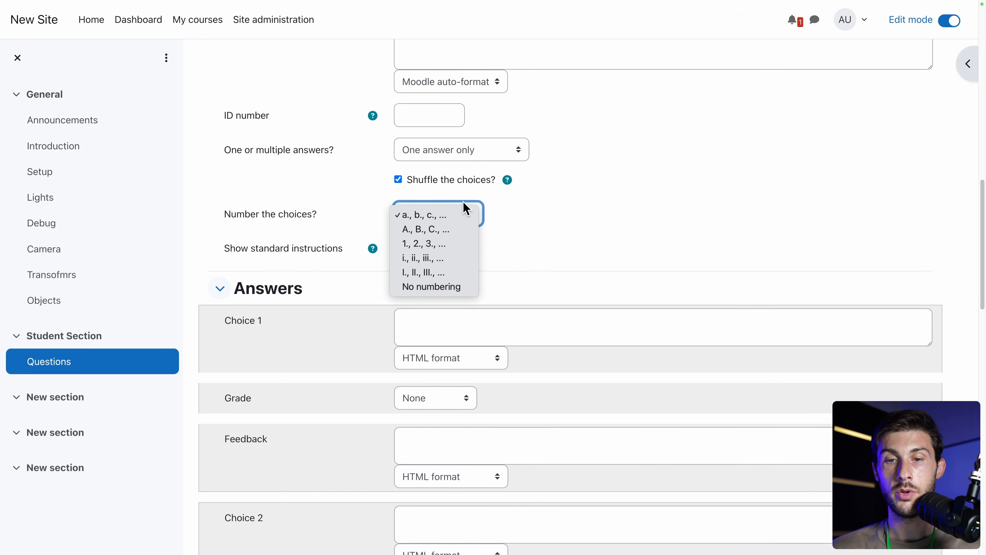
pyautogui.click(329, 223)
pyautogui.scroll(-1, 316, 269)
pyautogui.scroll(-3, 316, 269)
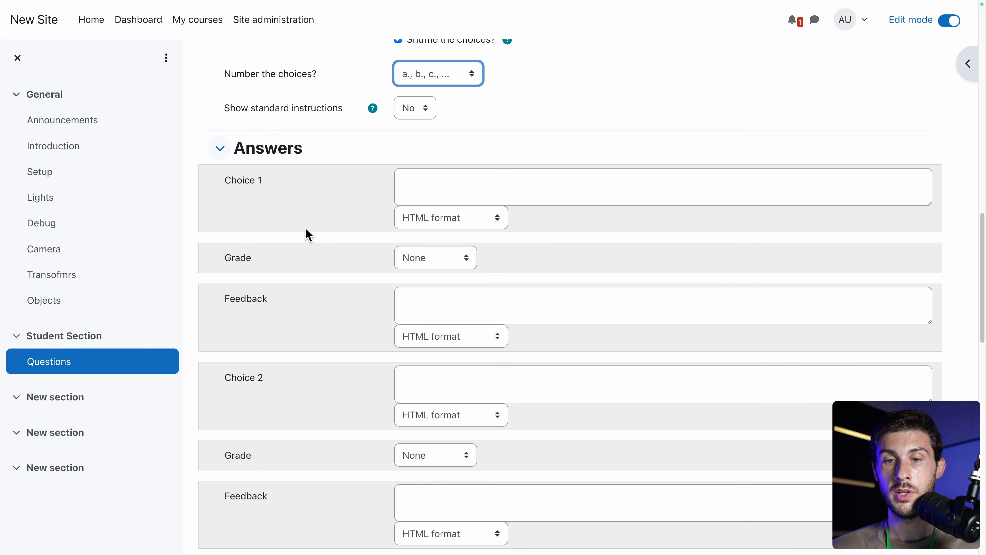
# Enter 'I don't know' as Choice 1 with empty feedback and 'A good thing' as Choice 2.
pyautogui.click(425, 170)
pyautogui.write("I don't know")
pyautogui.click(438, 302)
pyautogui.write('A good thing')
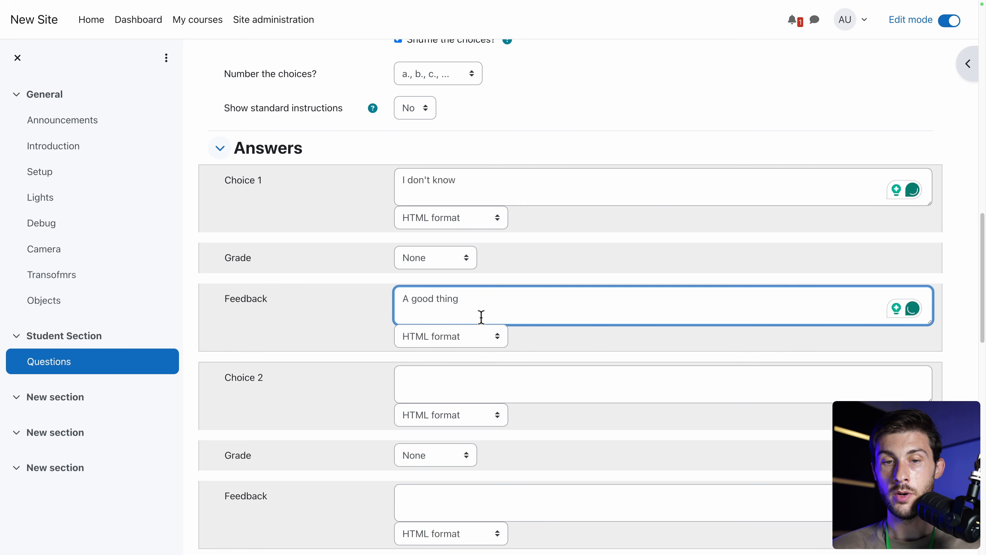
pyautogui.hotkey('ctrl', 'a')
pyautogui.press('BackSpace')
pyautogui.scroll(-3, 482, 317)
pyautogui.click(497, 245)
pyautogui.write('A good thing')
pyautogui.scroll(-3, 338, 311)
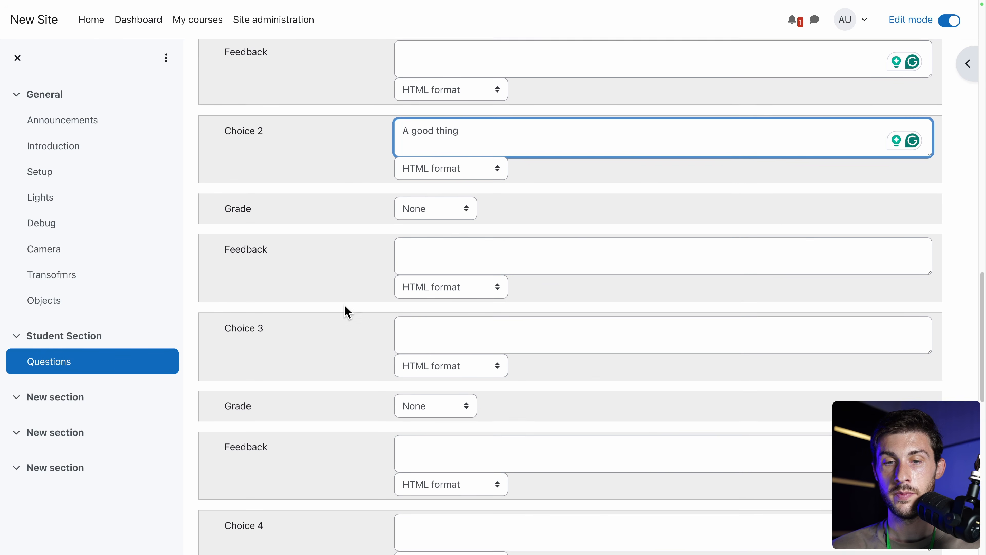
# Enter 'The true answer' as Choice 3 graded 100%, leaving Choice 2 at None.
pyautogui.click(460, 331)
pyautogui.write('The true answer')
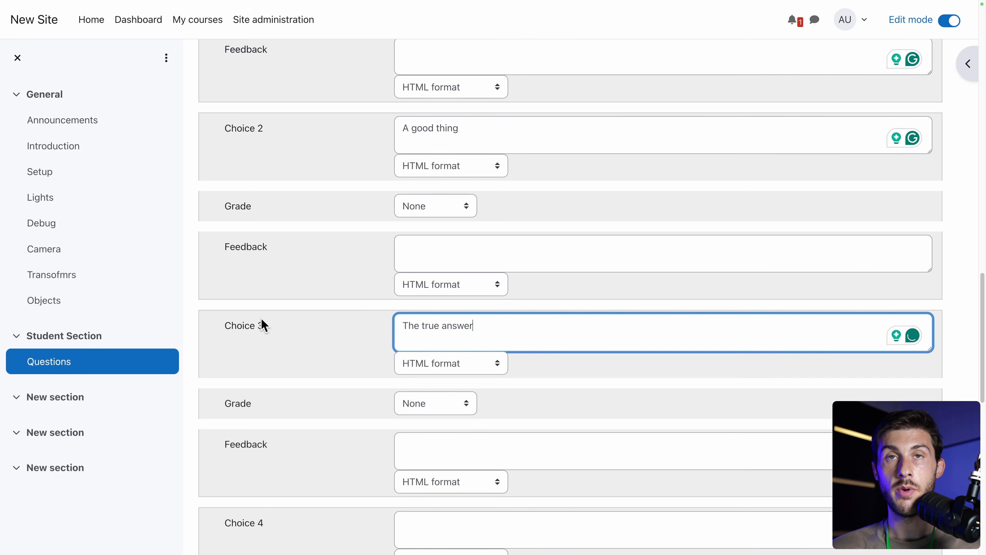
pyautogui.click(451, 407)
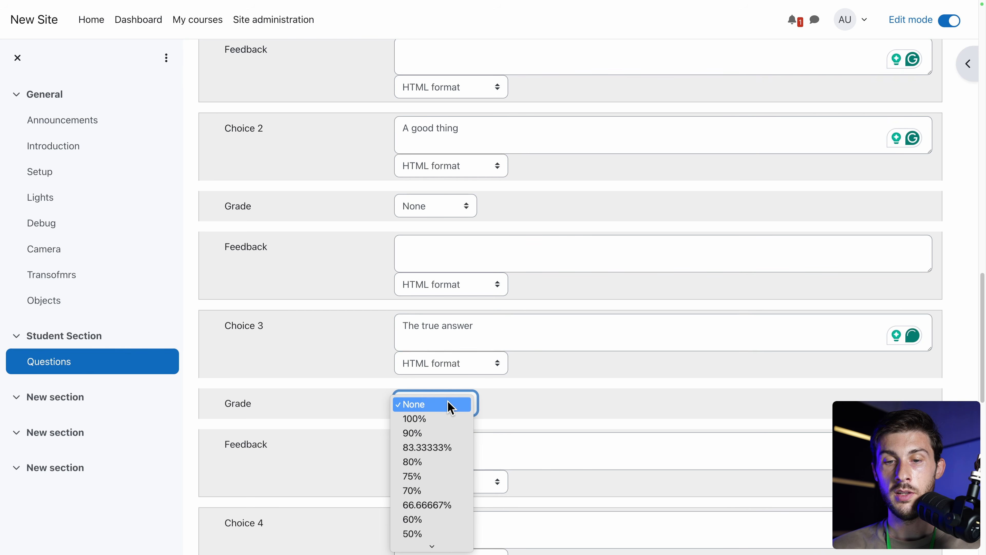
pyautogui.click(412, 419)
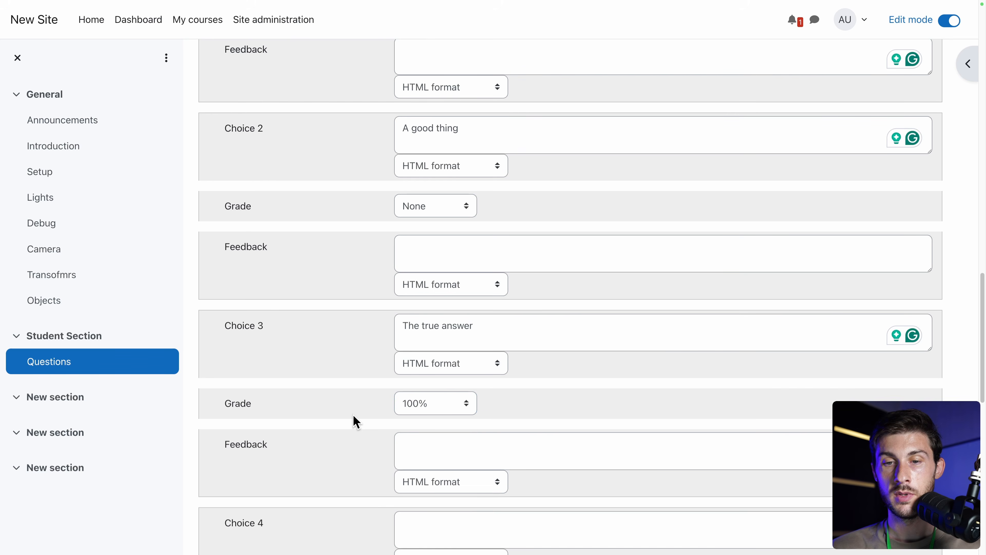
pyautogui.scroll(-2, 357, 422)
pyautogui.click(425, 147)
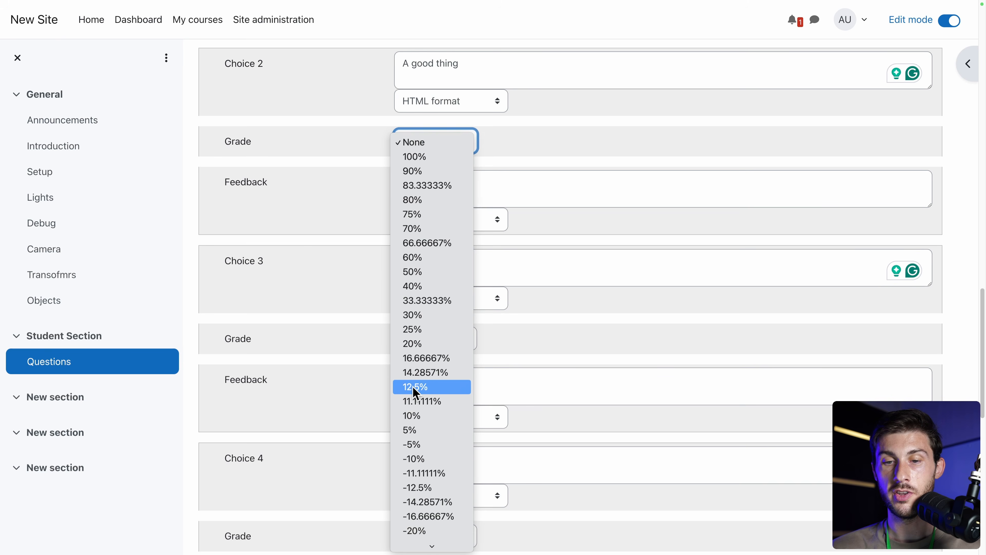
pyautogui.scroll(-2, 413, 390)
pyautogui.scroll(-2, 416, 393)
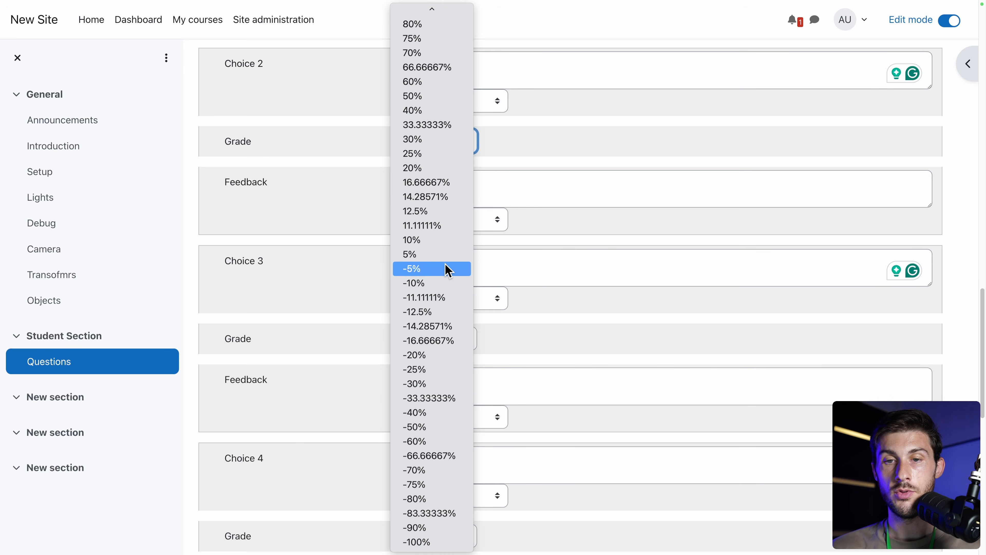
pyautogui.scroll(3, 448, 270)
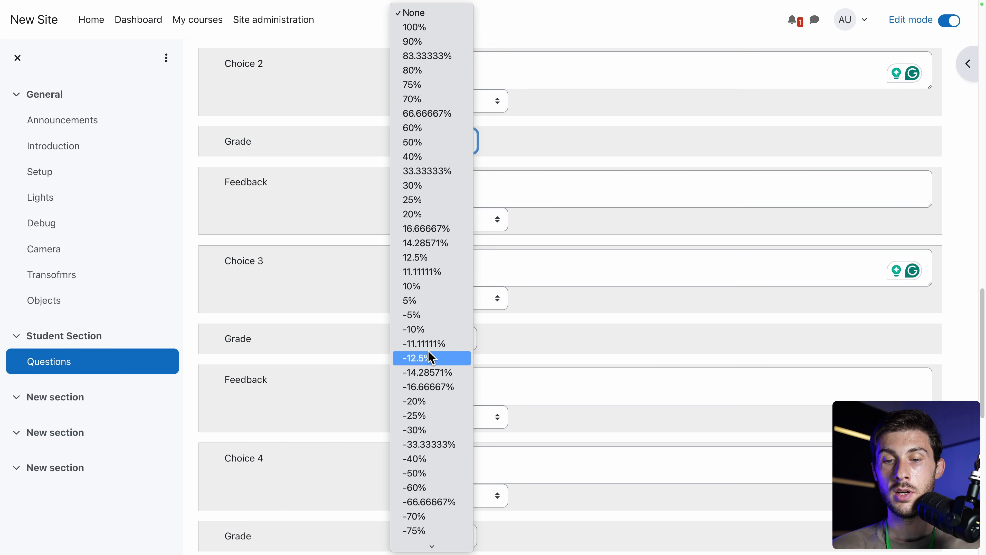
pyautogui.scroll(-2, 432, 358)
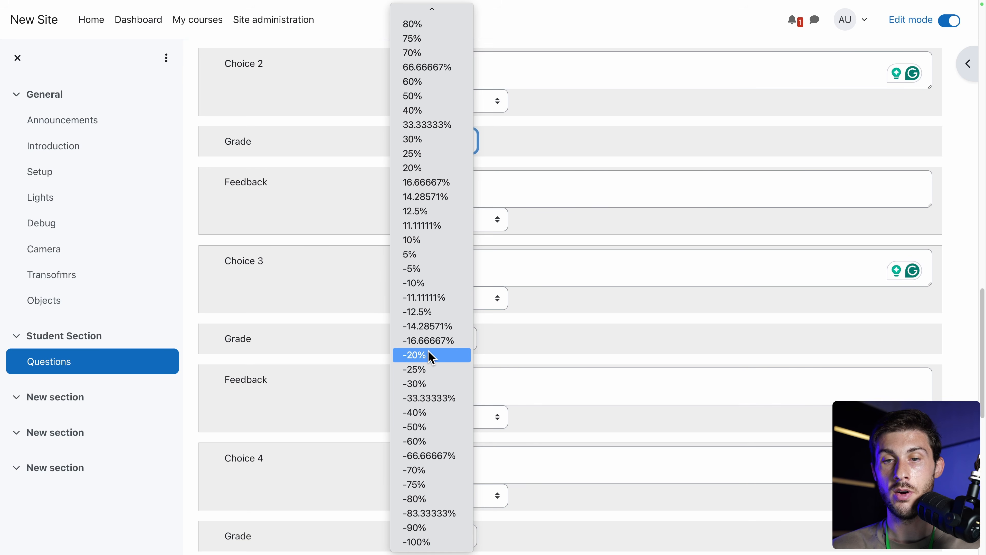
pyautogui.click(342, 247)
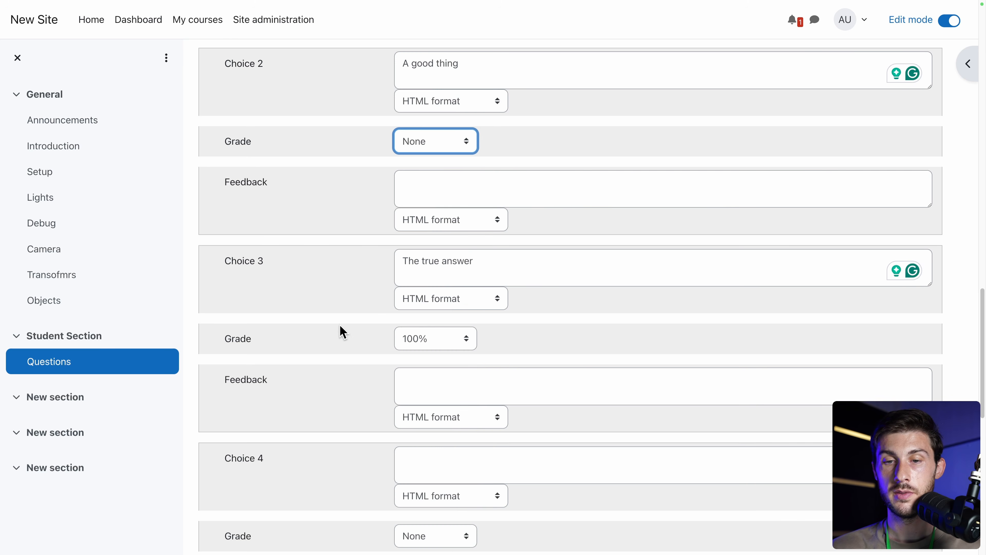
pyautogui.scroll(-2, 338, 349)
pyautogui.scroll(-10, 334, 350)
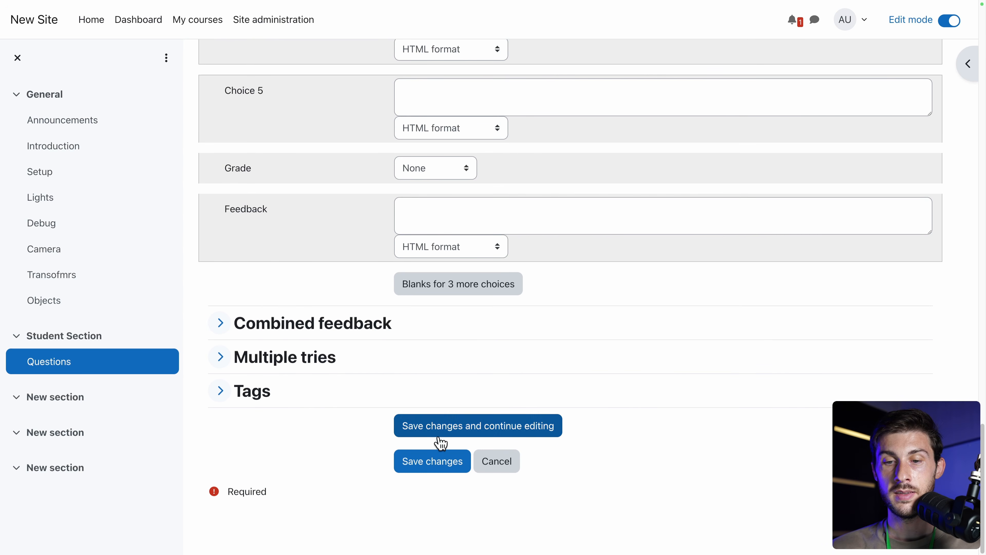
# Save the What is threejs question, then open Add an activity or resource in Student Section.
pyautogui.click(437, 461)
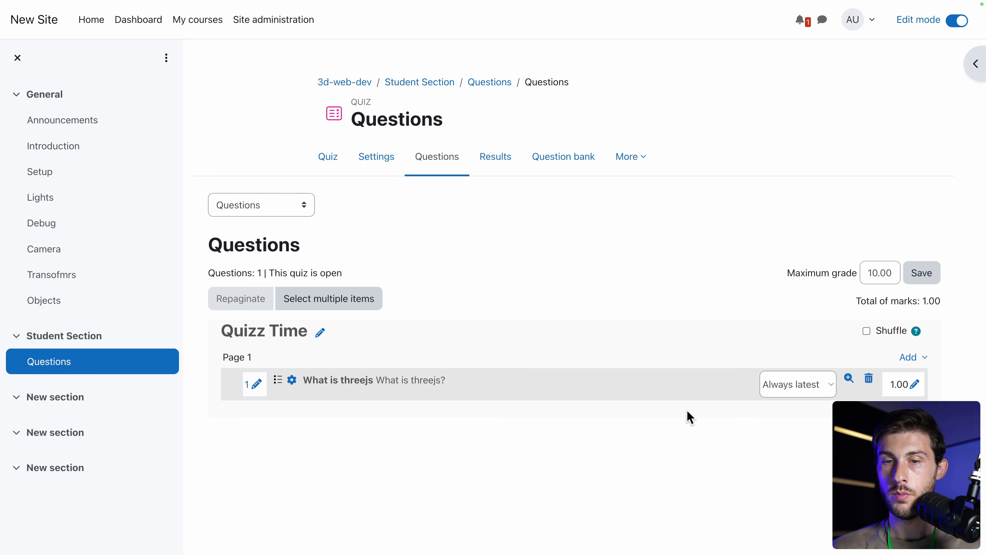
pyautogui.click(78, 335)
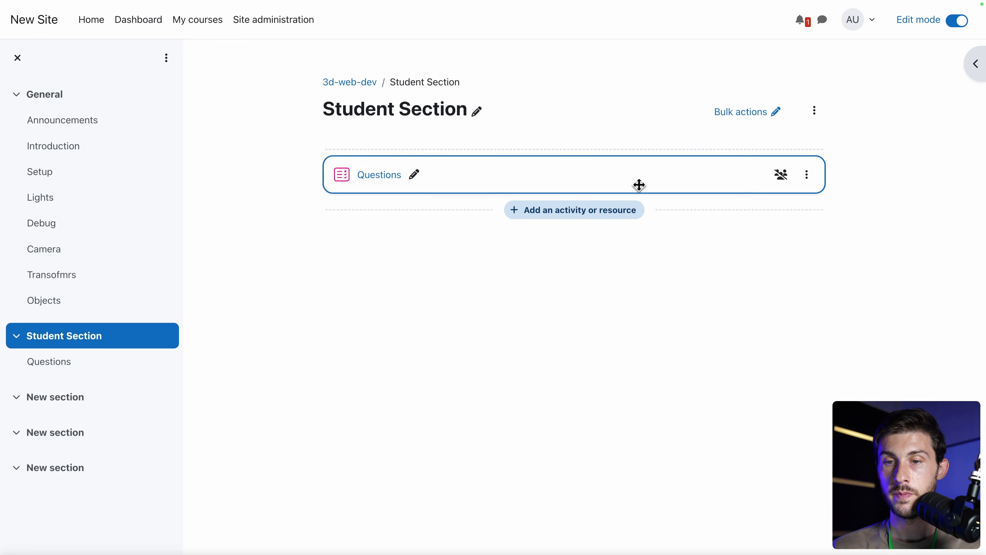
pyautogui.click(599, 214)
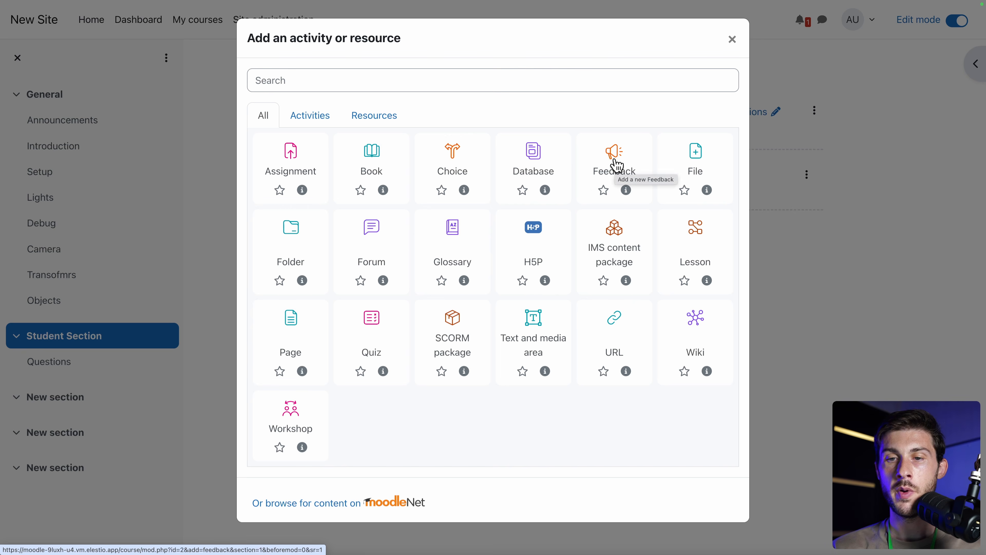
# Create a Feedback activity named 'Give us your feedback', described 'We want to hear from you'.
pyautogui.click(617, 166)
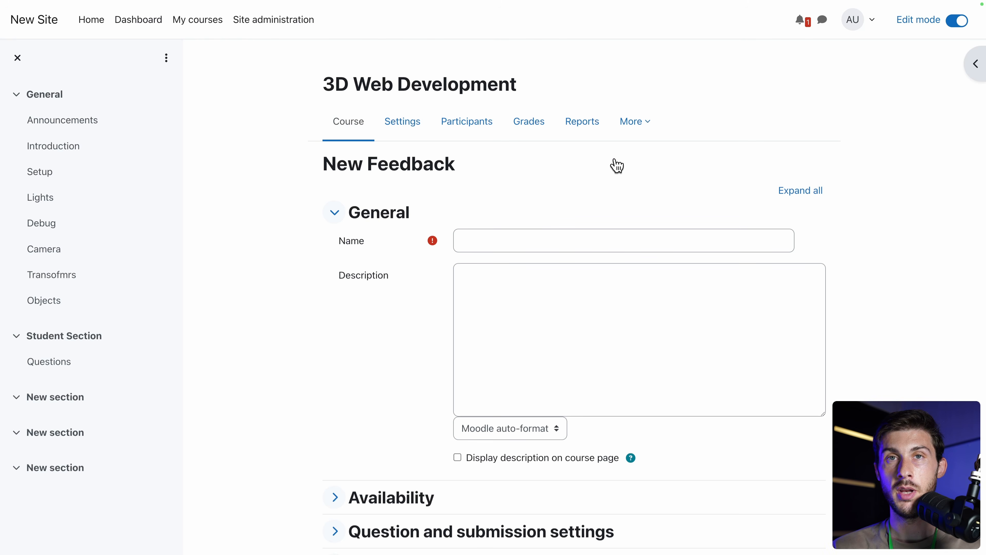
pyautogui.click(616, 241)
pyautogui.write('Give us your feedback')
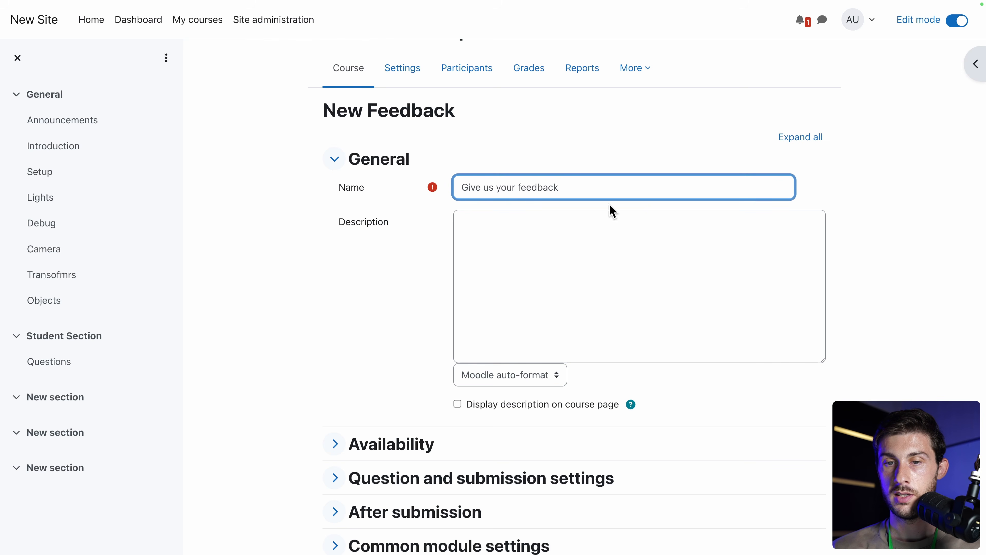
pyautogui.click(643, 256)
pyautogui.write('We want to hear from you')
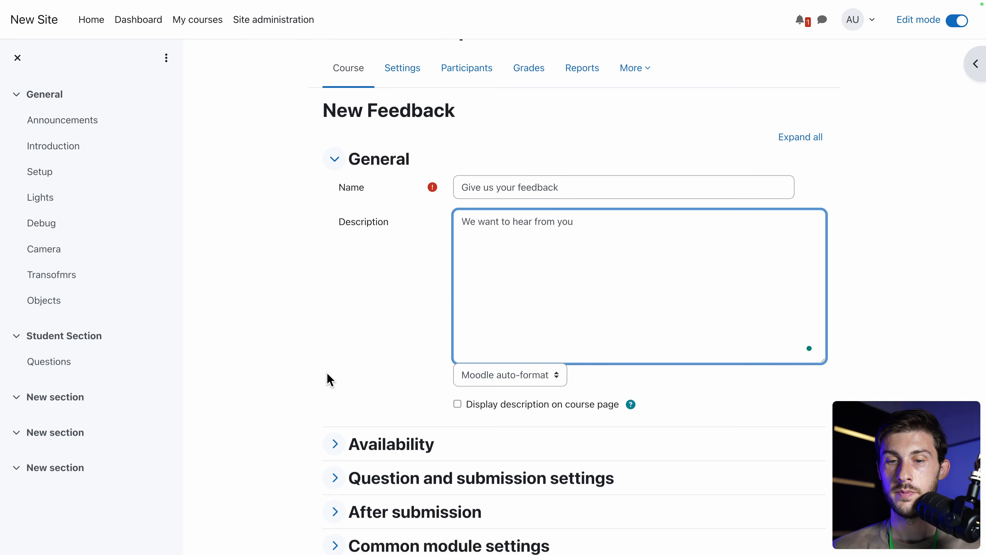
# Keep Record user names as Anonymous and save and display the feedback activity.
pyautogui.scroll(-6, 325, 379)
pyautogui.click(332, 237)
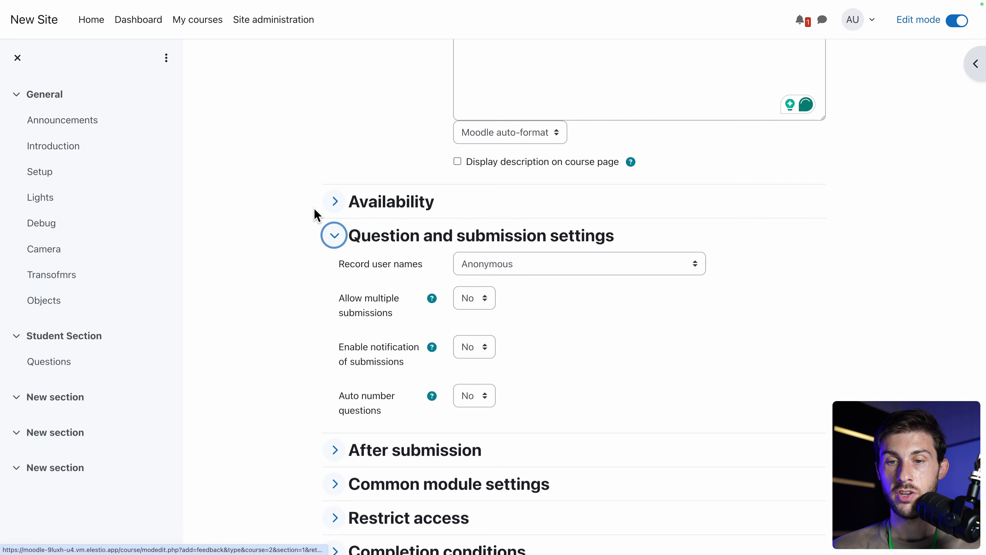
pyautogui.click(564, 266)
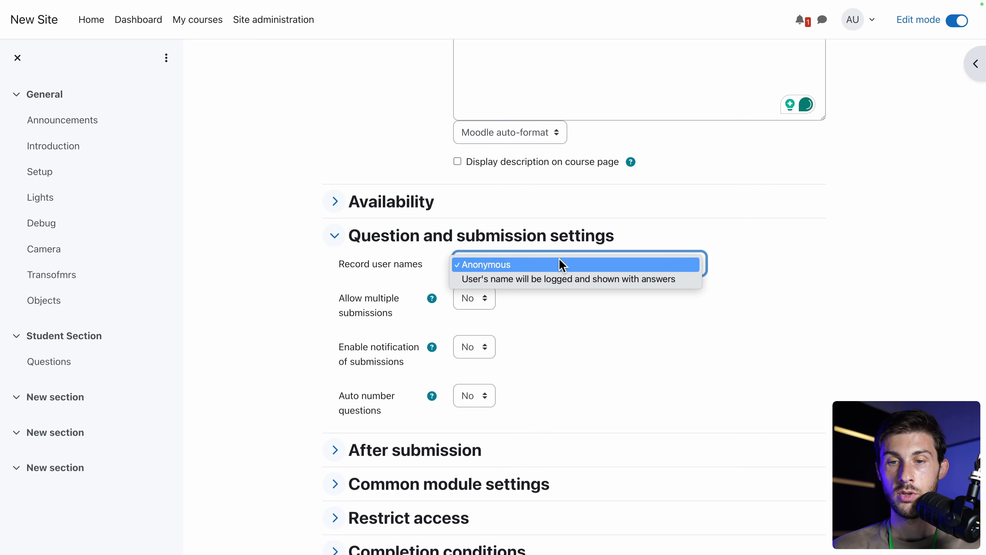
pyautogui.click(262, 297)
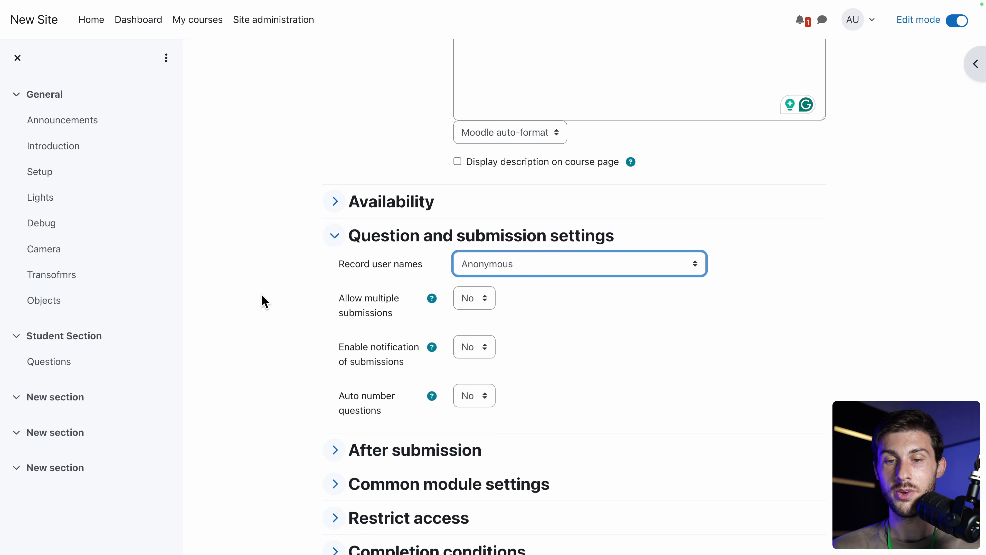
pyautogui.scroll(-2, 259, 329)
pyautogui.scroll(-1, 259, 330)
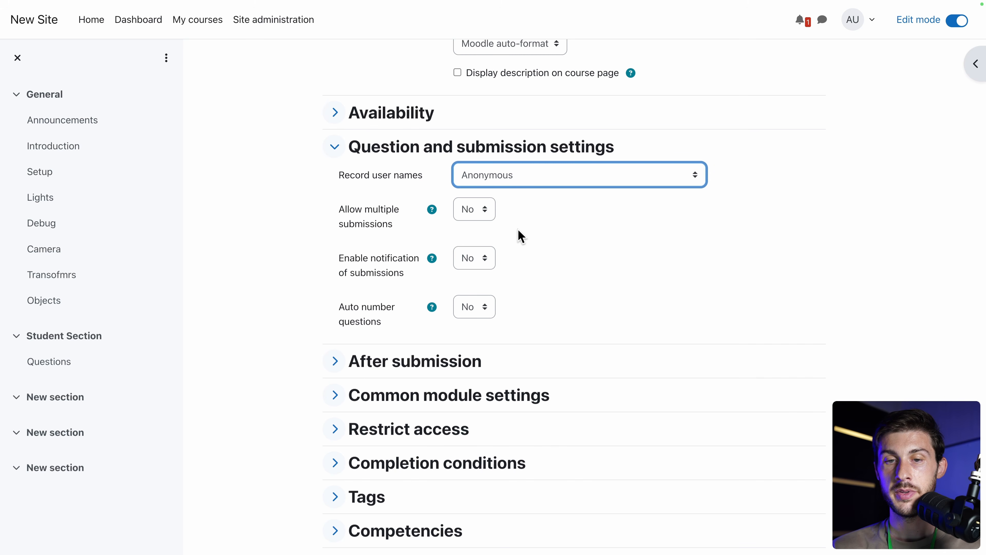
pyautogui.scroll(-2, 260, 295)
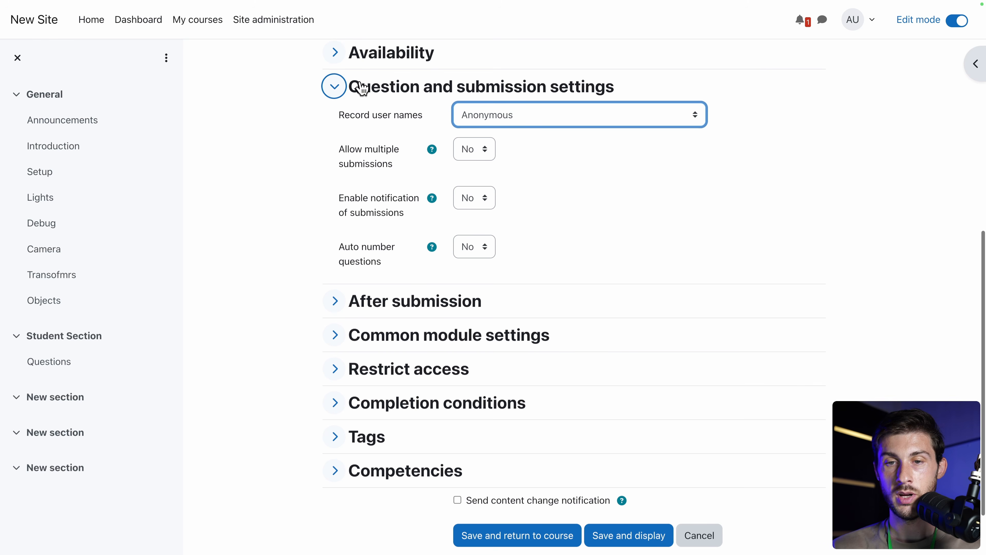
pyautogui.scroll(-1, 538, 212)
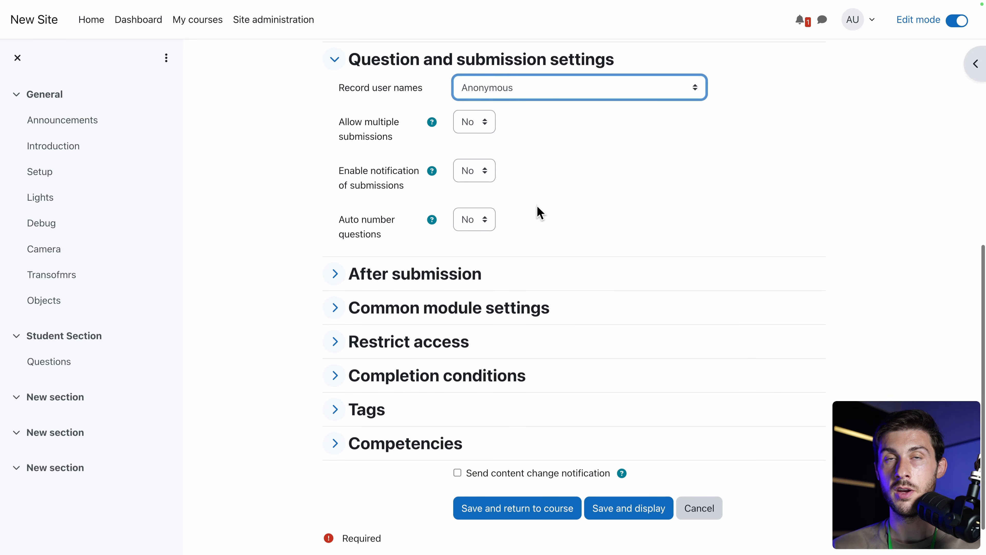
pyautogui.scroll(-1, 537, 211)
pyautogui.click(639, 470)
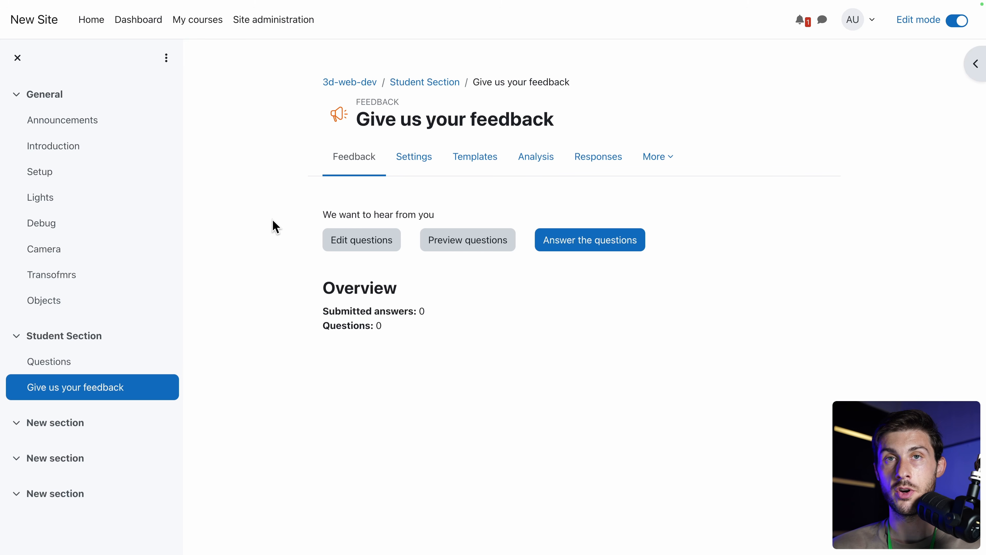
# Open a private browsing window and select the Moodle site address for entry.
pyautogui.press('super+shift+f')
pyautogui.moveTo(193, 31); pyautogui.dragTo(74, 32)
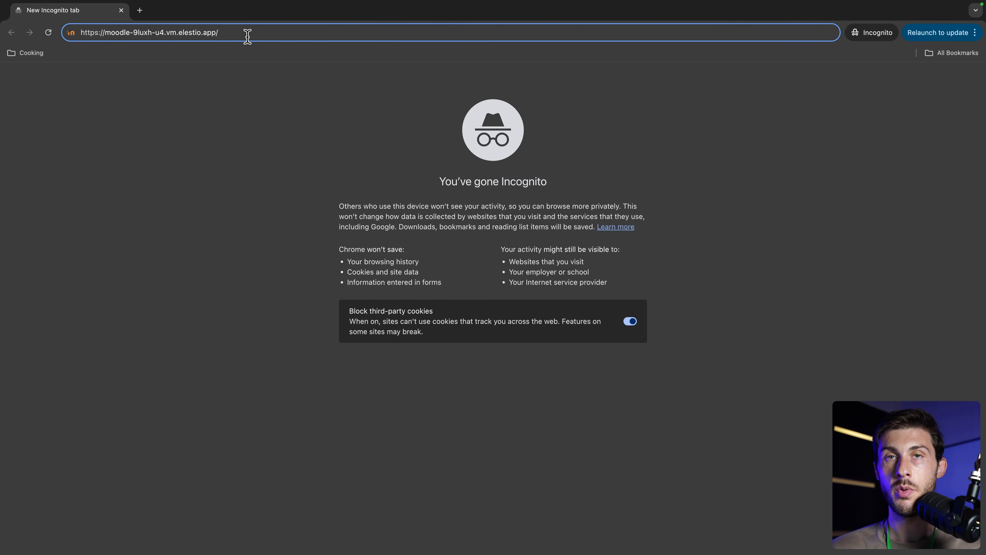
# Visit the site as a guest, find 3D Web Development closed to guests, then go to login.
pyautogui.press('Return')
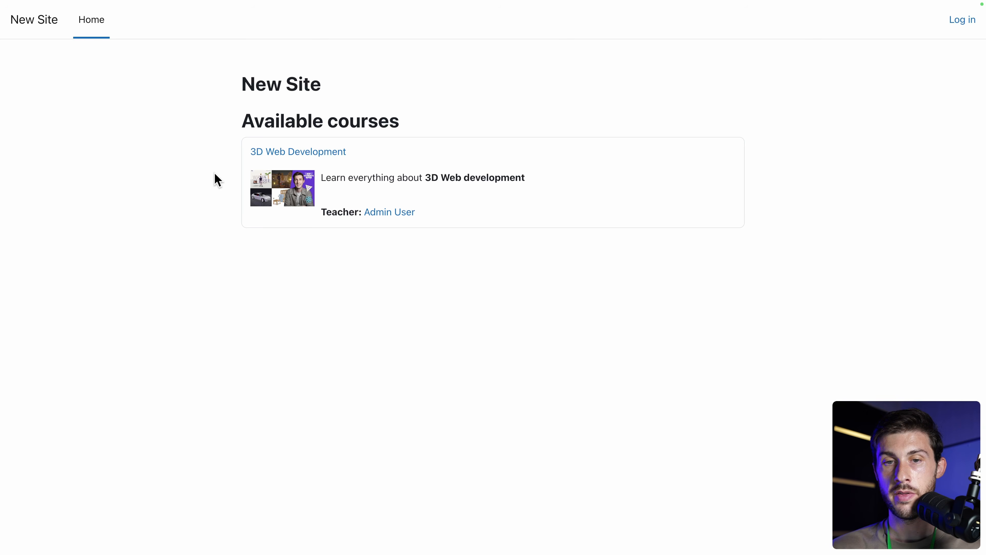
pyautogui.click(278, 154)
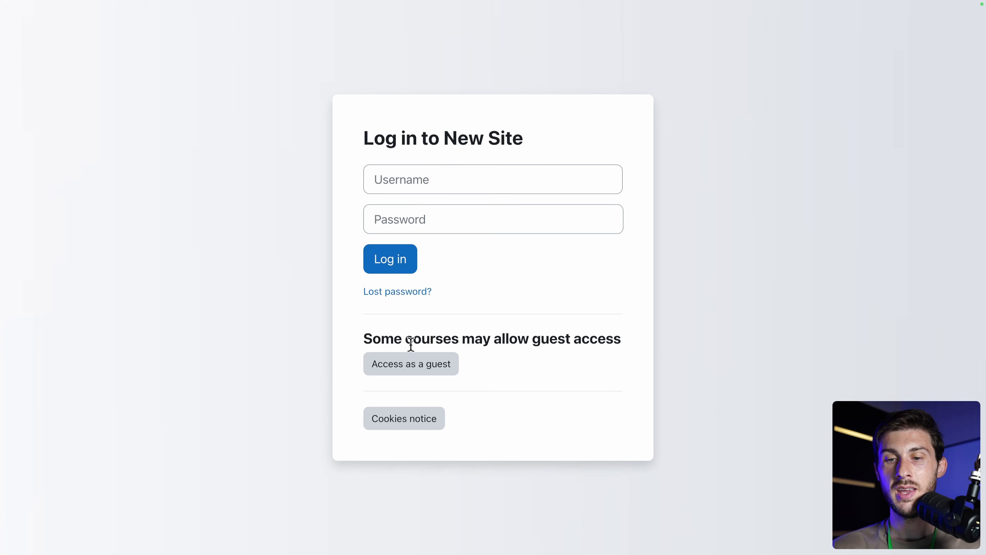
pyautogui.click(416, 368)
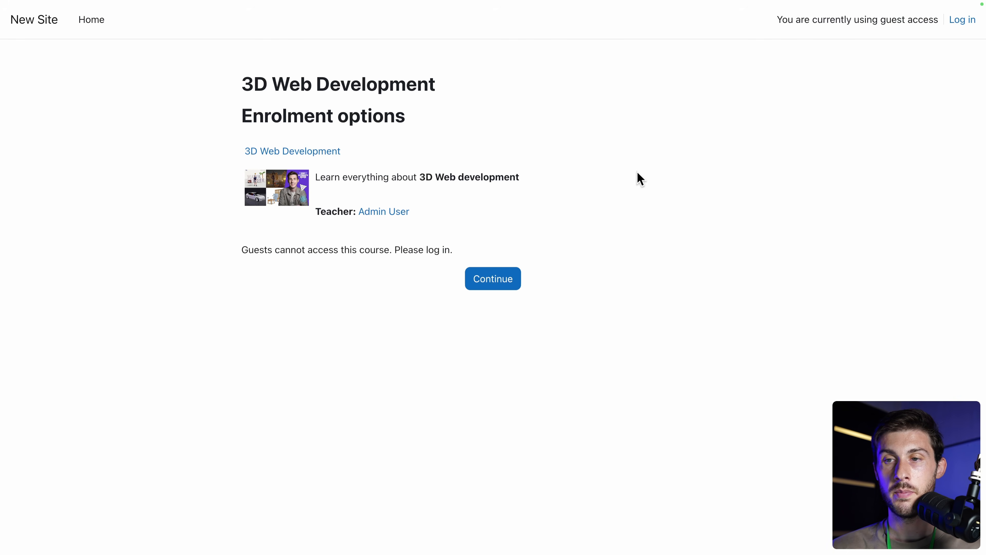
pyautogui.click(962, 21)
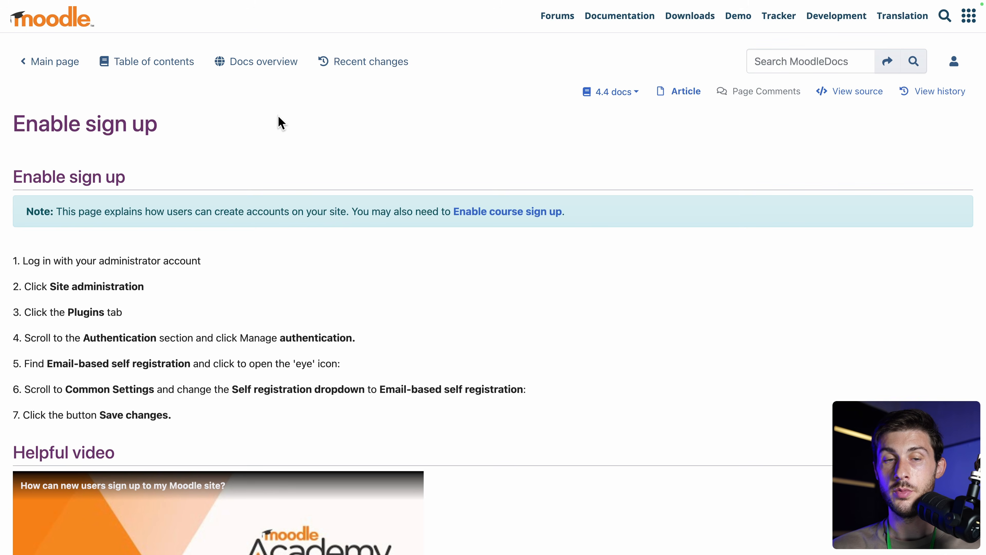
# Read the Enable sign up steps, highlighting step 4's Authentication instruction.
pyautogui.scroll(-3, 279, 117)
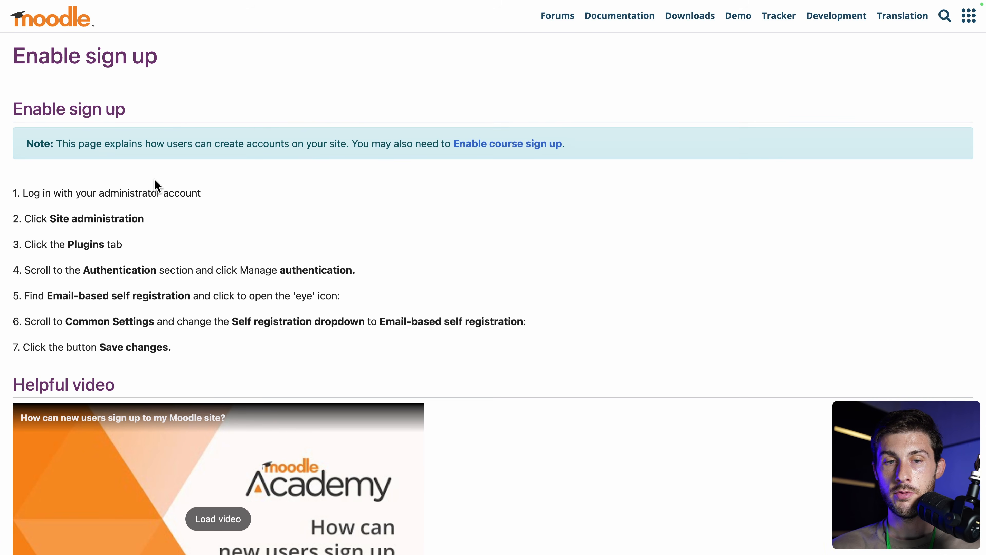
pyautogui.scroll(-4, 259, 232)
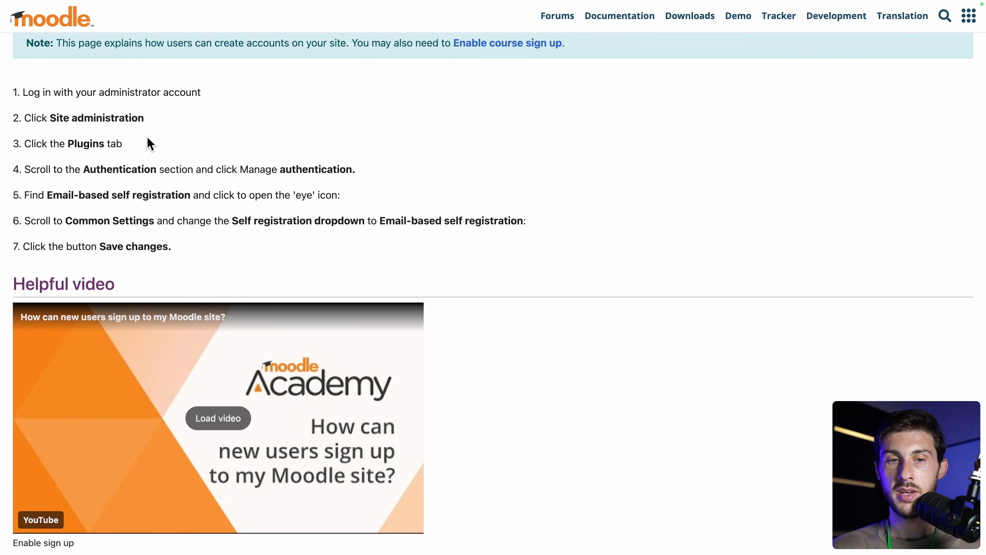
pyautogui.moveTo(83, 170); pyautogui.dragTo(156, 169)
# Mark the Email-based self registration step and go to Plugins > Manage authentication.
pyautogui.click(152, 169)
pyautogui.moveTo(46, 194); pyautogui.dragTo(181, 193)
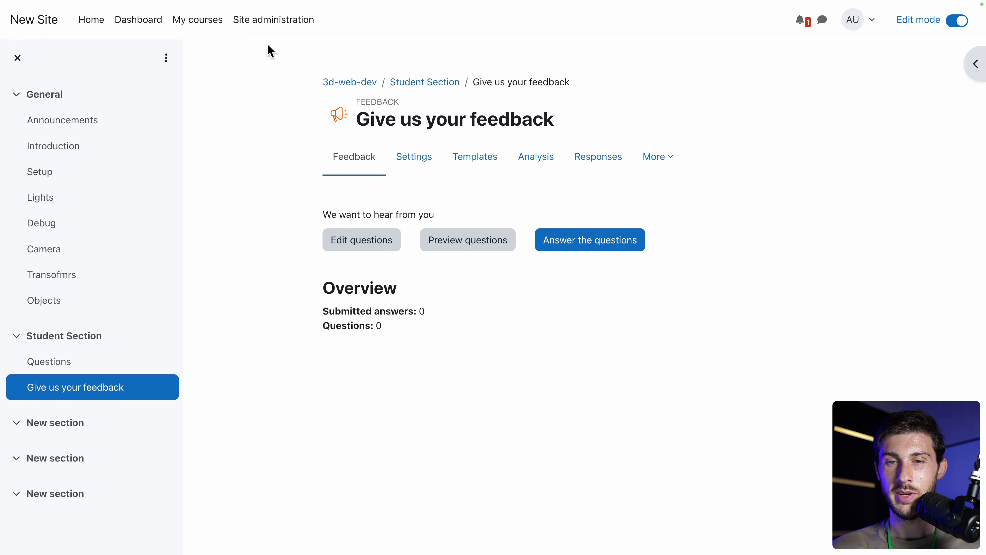
pyautogui.click(272, 31)
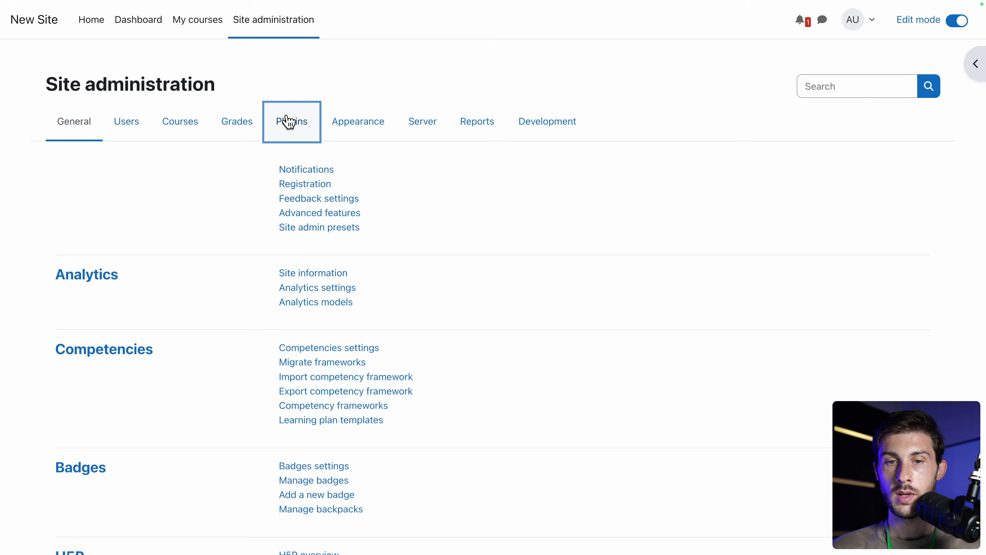
pyautogui.click(289, 121)
pyautogui.hotkey('ctrl', 'f')
pyautogui.write('auth')
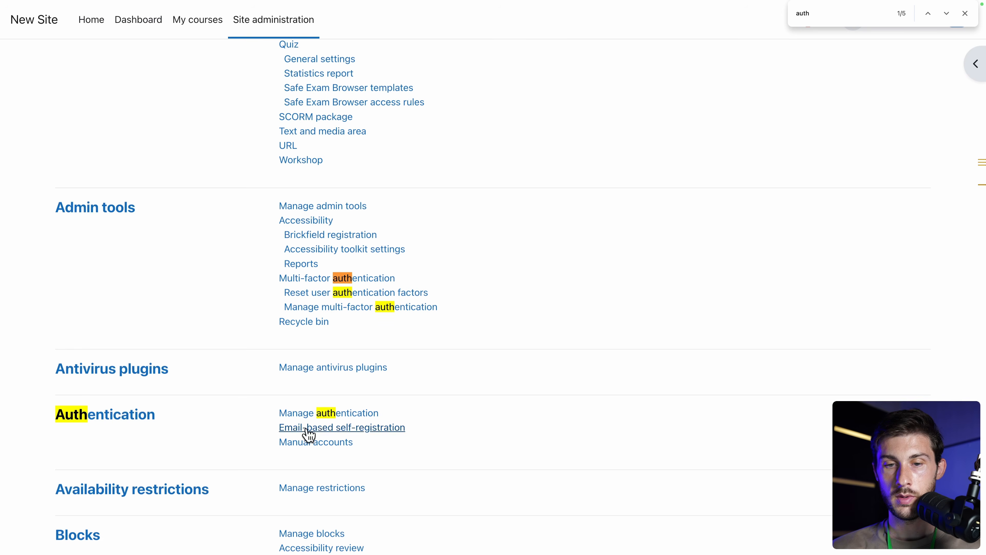
pyautogui.click(323, 415)
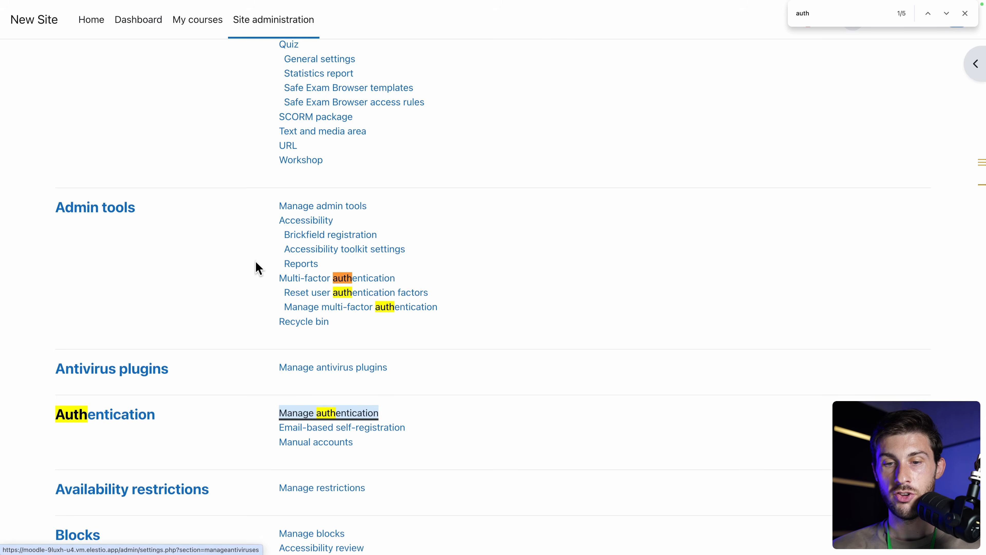
# Set Self registration to Email-based self-registration and save the authentication settings.
pyautogui.scroll(-5, 259, 268)
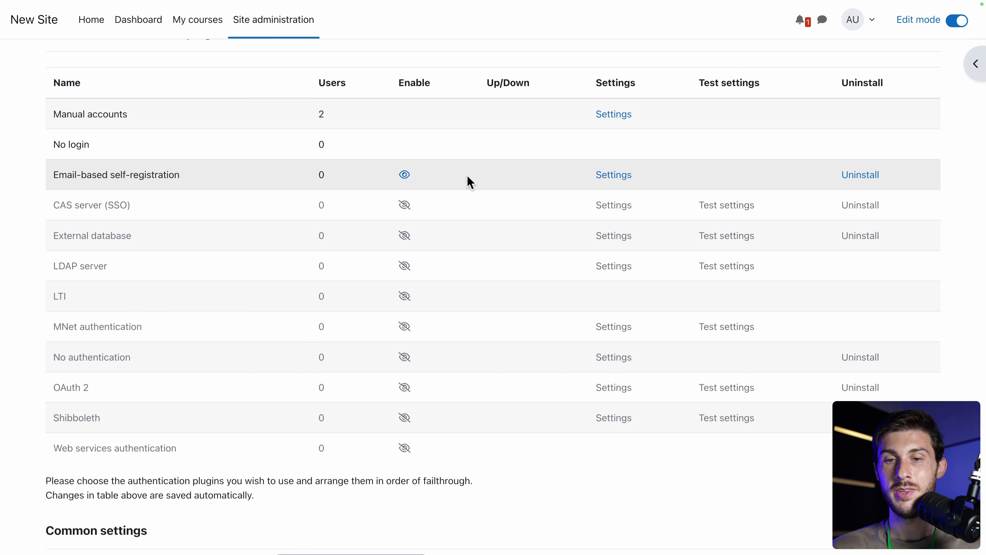
pyautogui.scroll(-5, 277, 193)
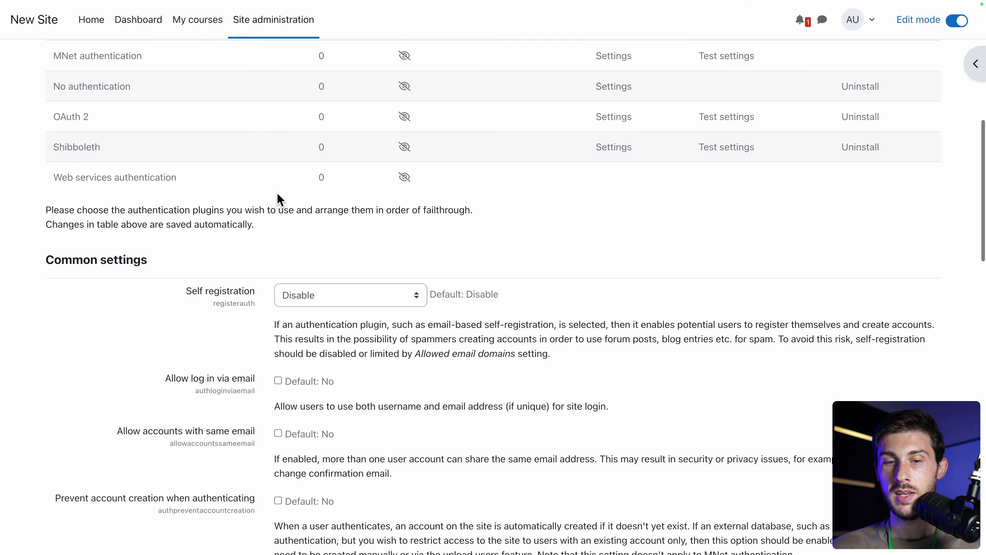
pyautogui.click(347, 273)
pyautogui.click(334, 285)
pyautogui.scroll(-2, 570, 362)
pyautogui.scroll(-20, 568, 362)
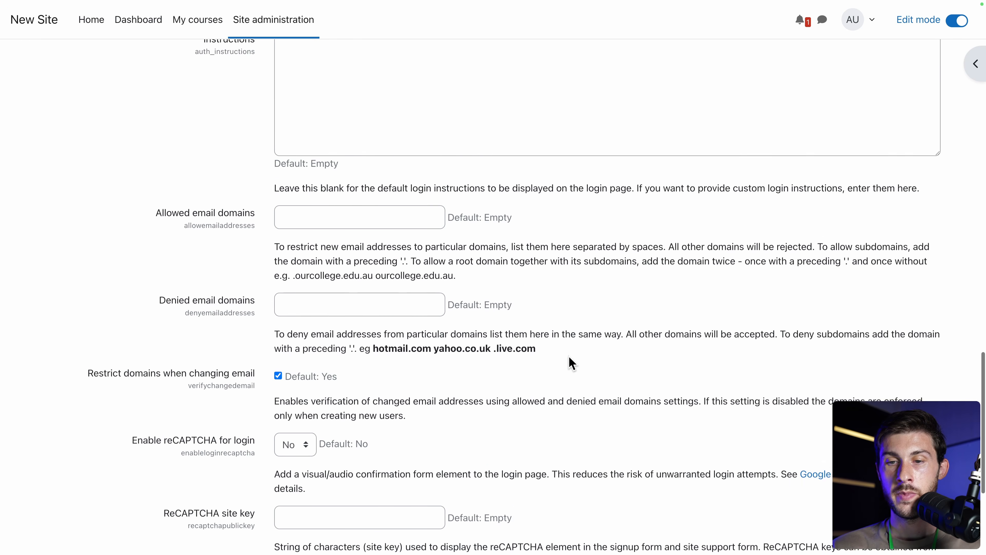
pyautogui.click(303, 491)
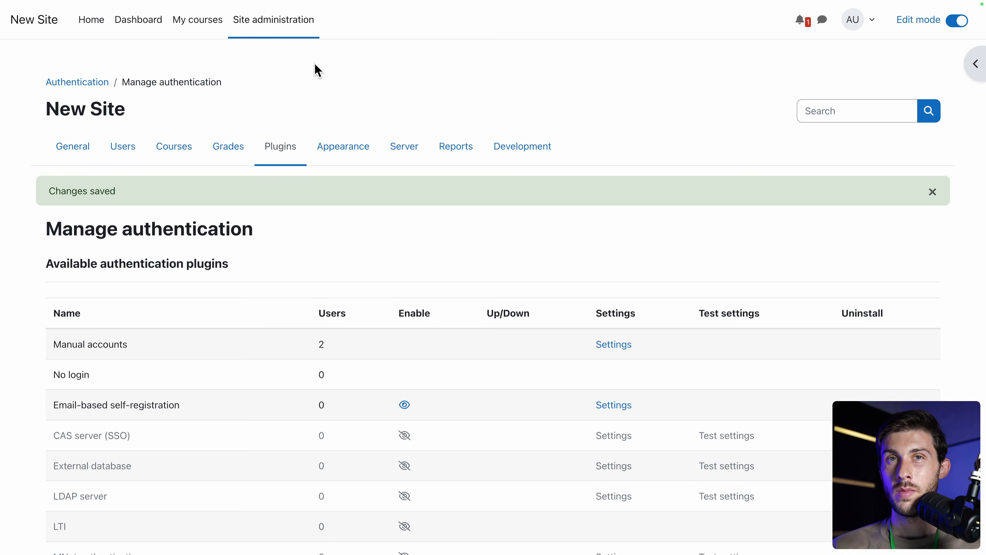
# Enable the Guest access enrolment method for the 3D Web Development course.
pyautogui.click(192, 26)
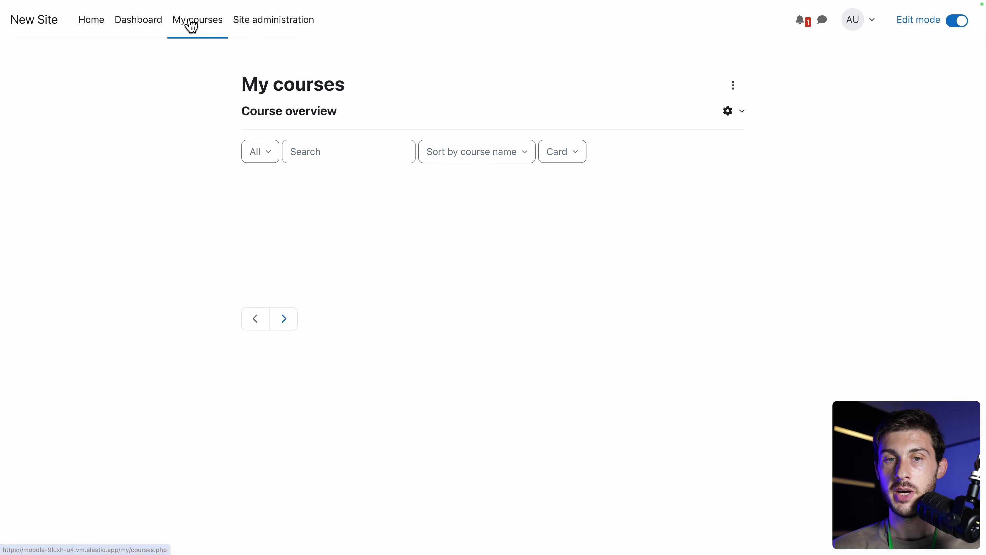
pyautogui.click(287, 263)
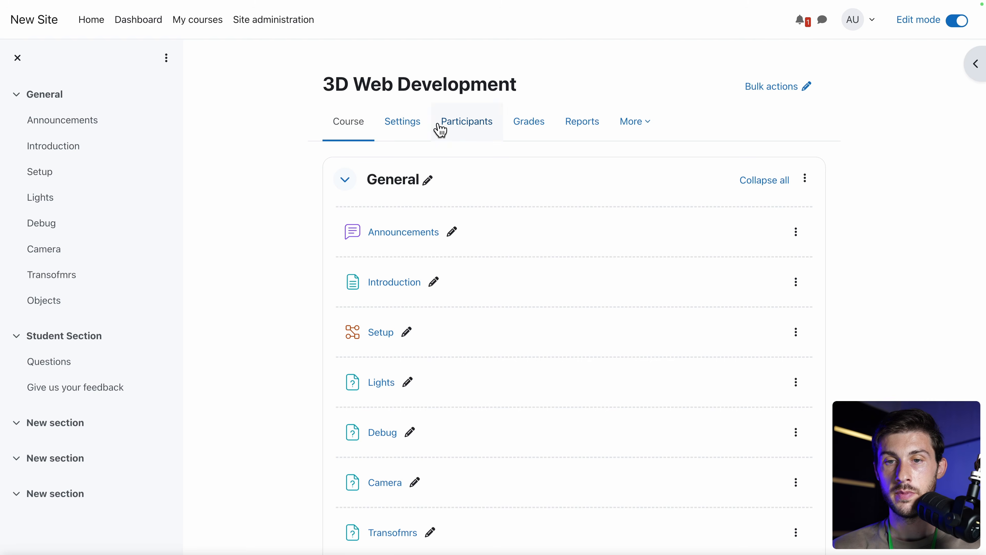
pyautogui.click(459, 123)
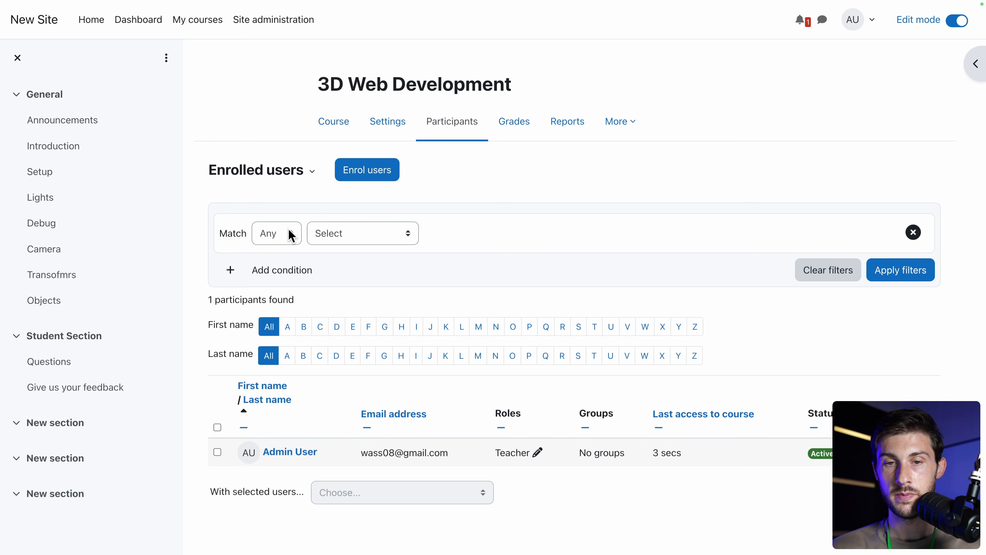
pyautogui.click(276, 174)
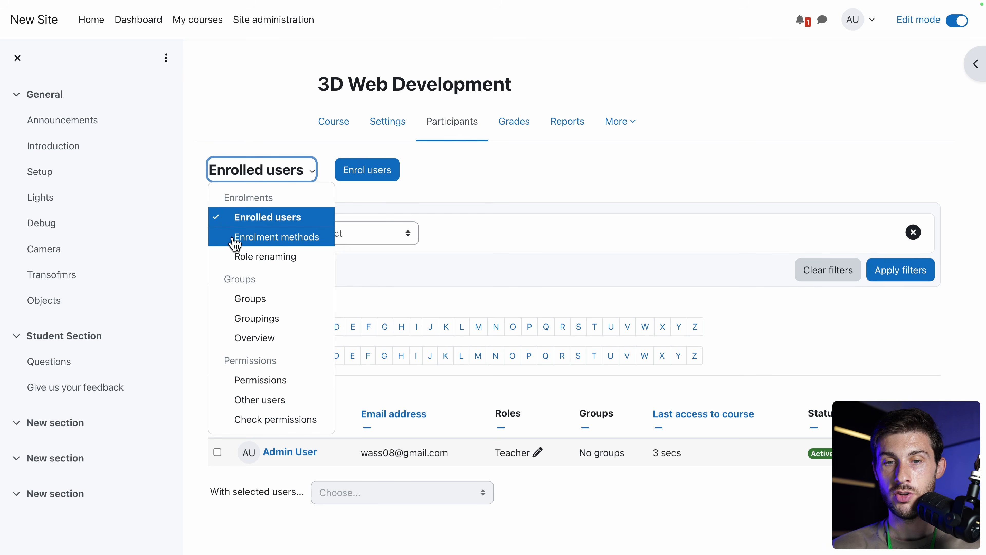
pyautogui.click(254, 236)
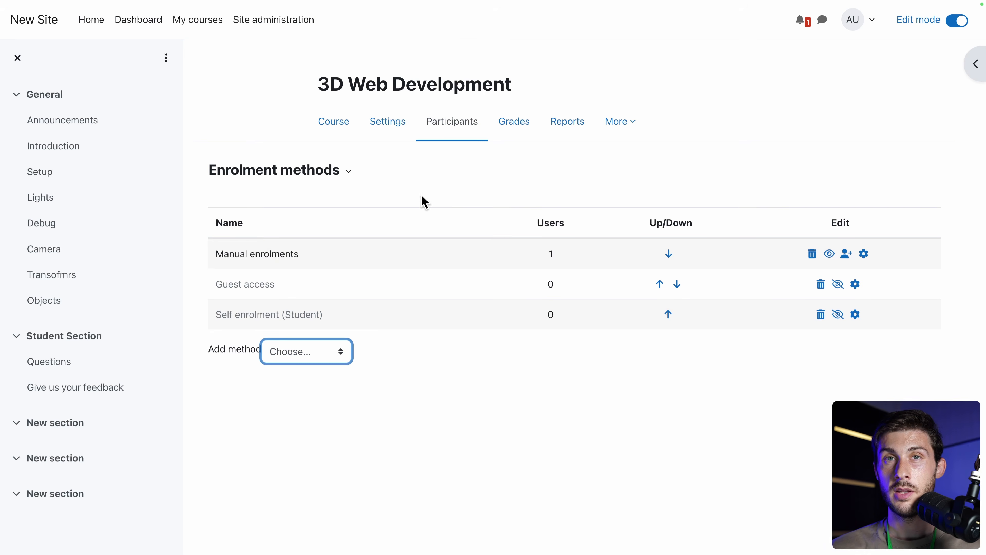
pyautogui.click(838, 285)
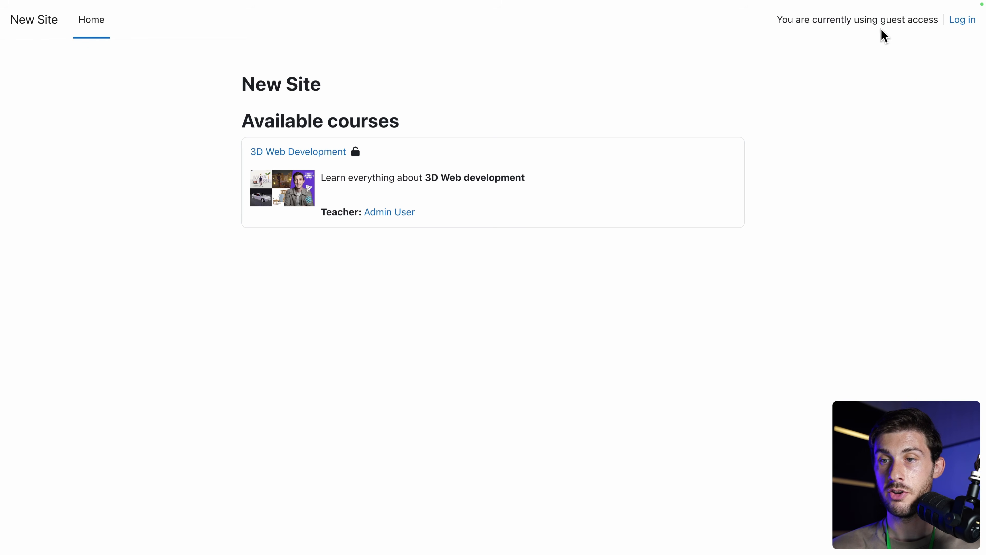
# On the login page, check the first-time 'Create new account' message.
pyautogui.click(959, 23)
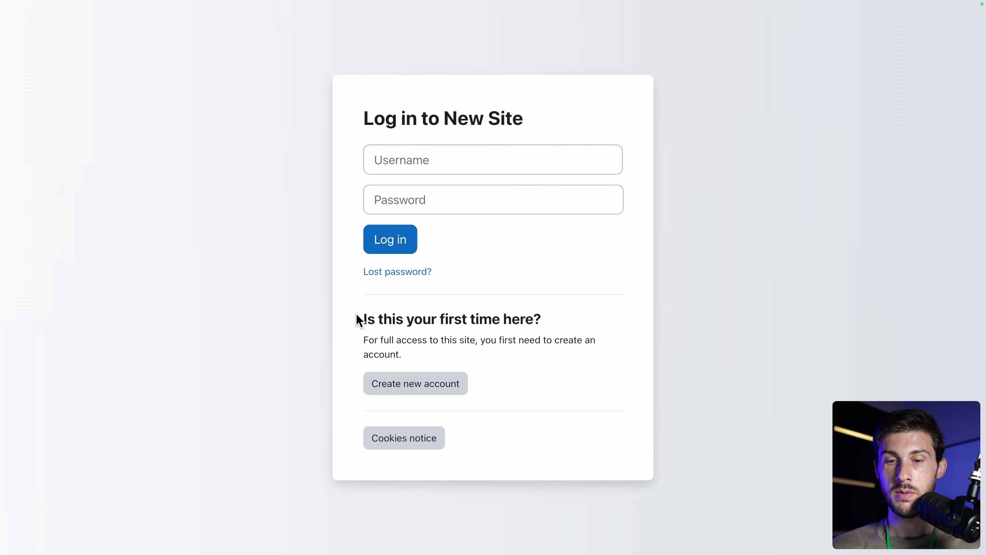
pyautogui.moveTo(357, 316); pyautogui.dragTo(512, 374)
pyautogui.click(520, 392)
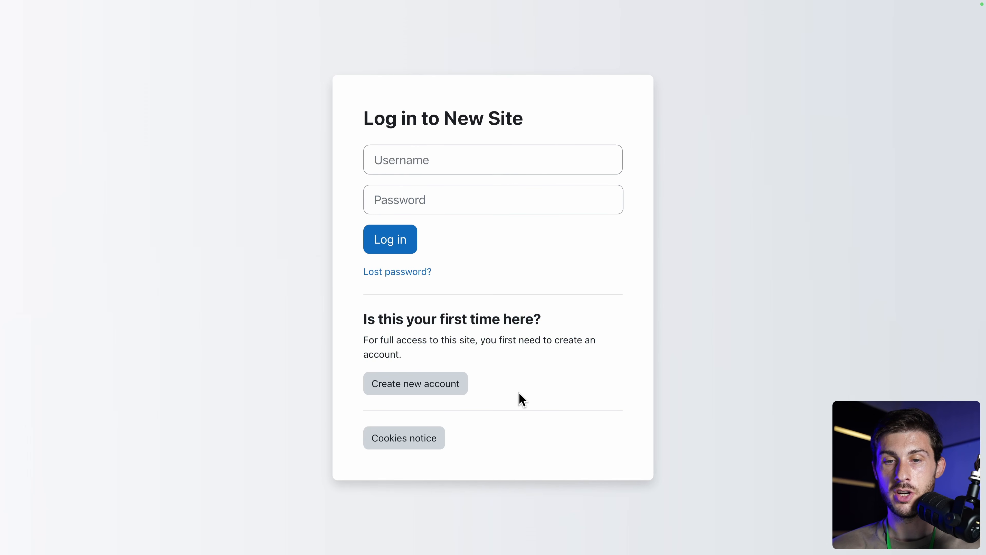
# As a guest, open 3D Web Development's Introduction page, then the Questions quiz.
pyautogui.click(12, 30)
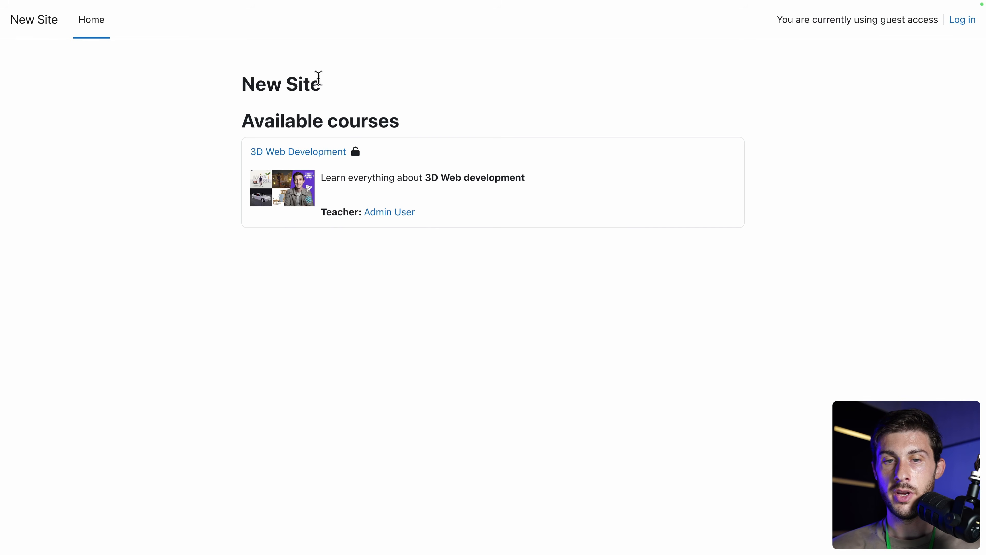
pyautogui.click(310, 154)
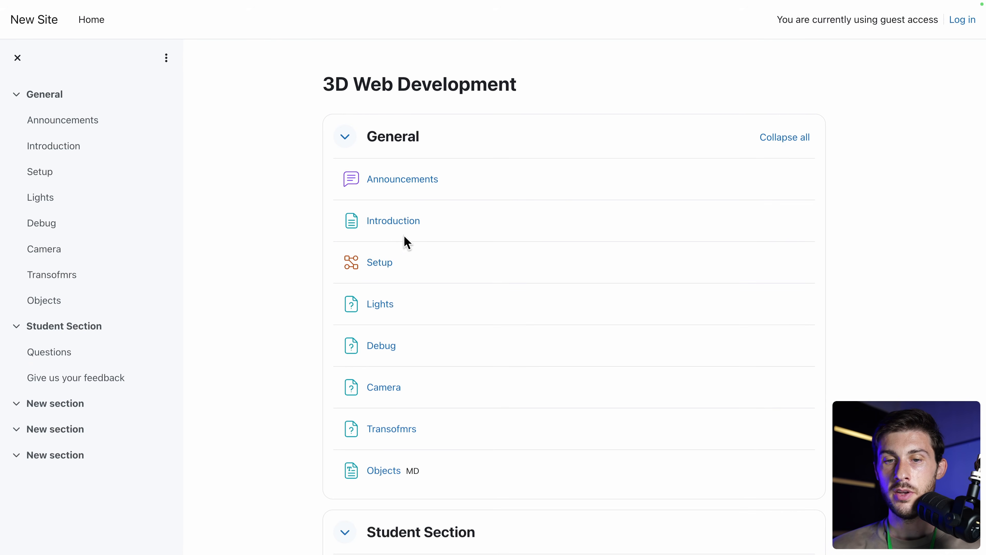
pyautogui.click(402, 225)
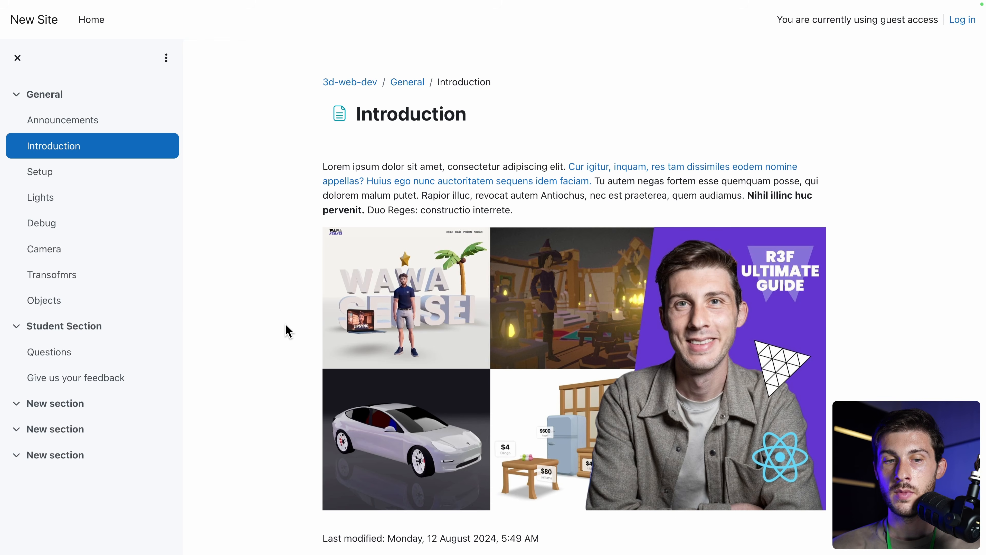
pyautogui.scroll(-1, 285, 329)
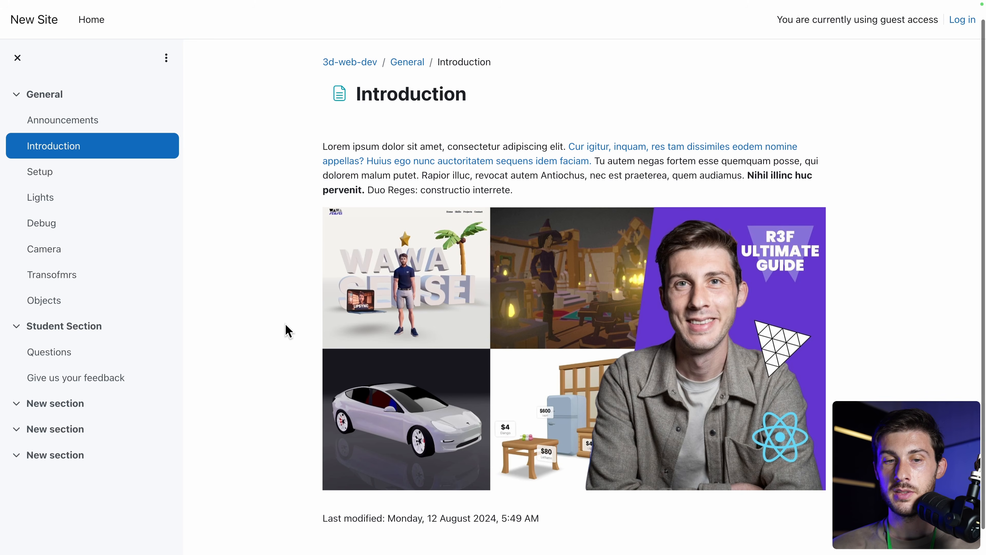
pyautogui.click(48, 357)
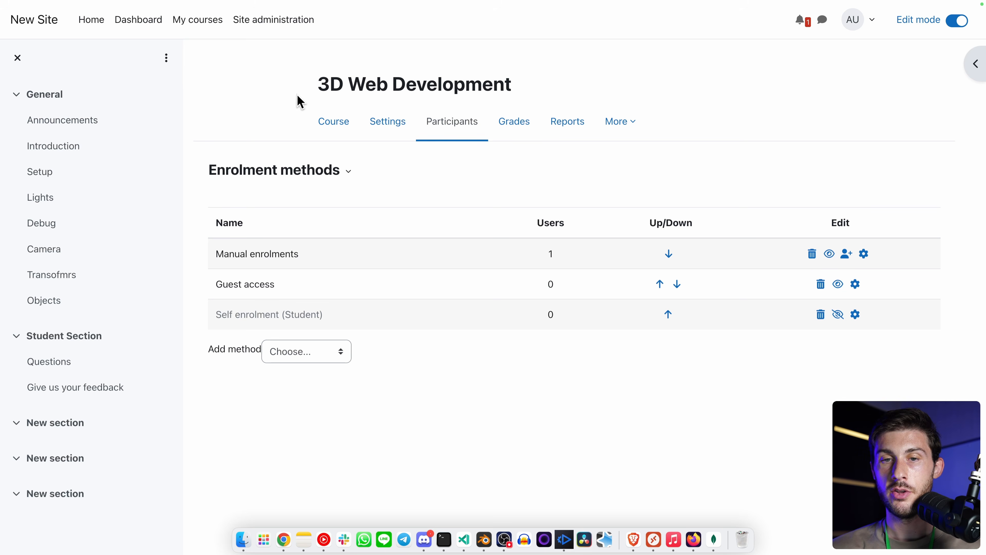
# With editing off, preview the Questions quiz, choose The true answer, and submit for 10.00/10.00.
pyautogui.click(328, 123)
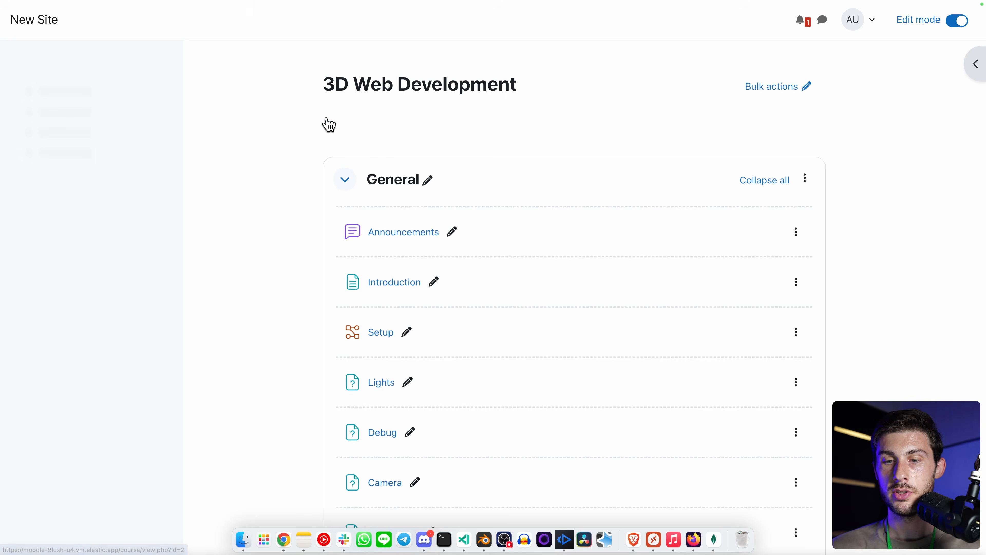
pyautogui.click(48, 367)
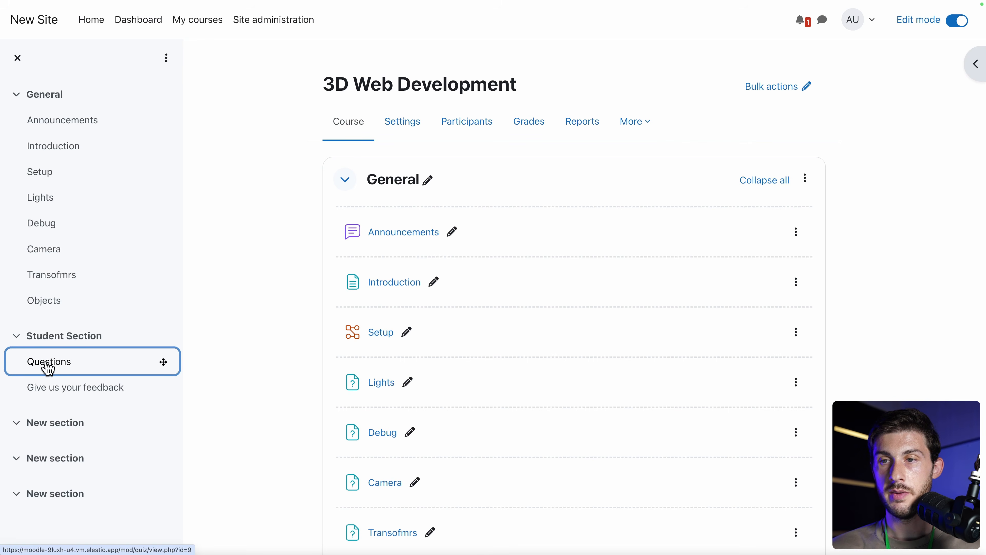
pyautogui.click(961, 22)
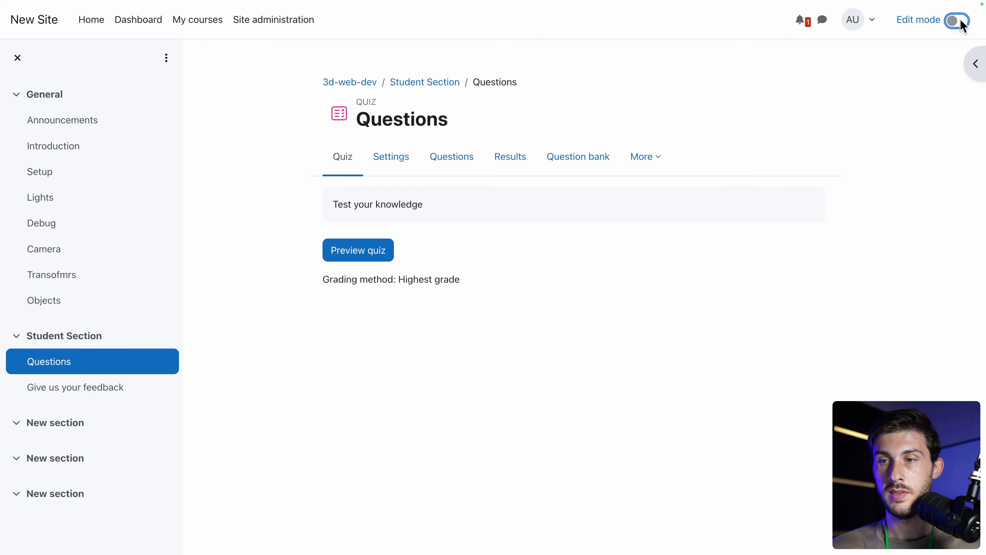
pyautogui.click(364, 256)
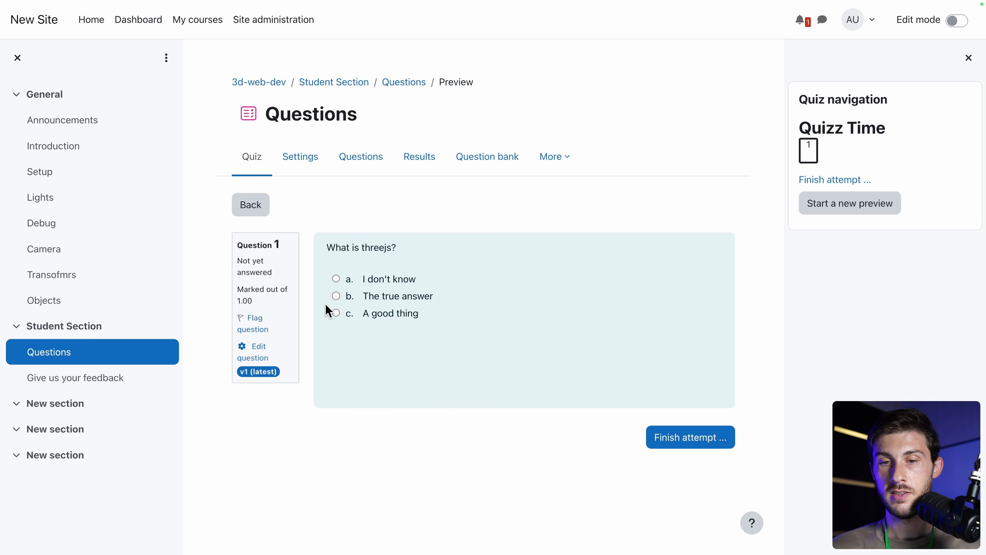
pyautogui.click(336, 297)
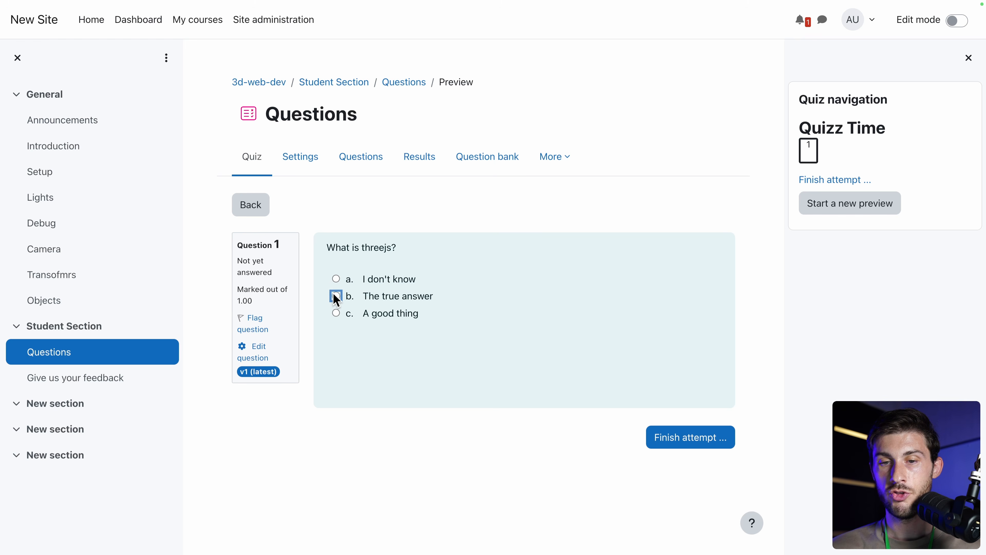
pyautogui.click(682, 443)
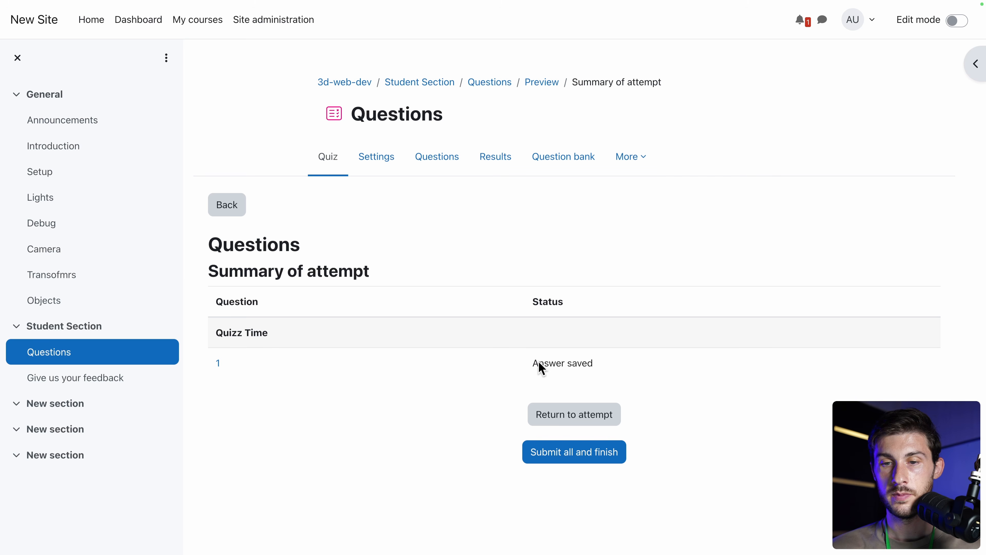
pyautogui.click(549, 460)
pyautogui.click(571, 137)
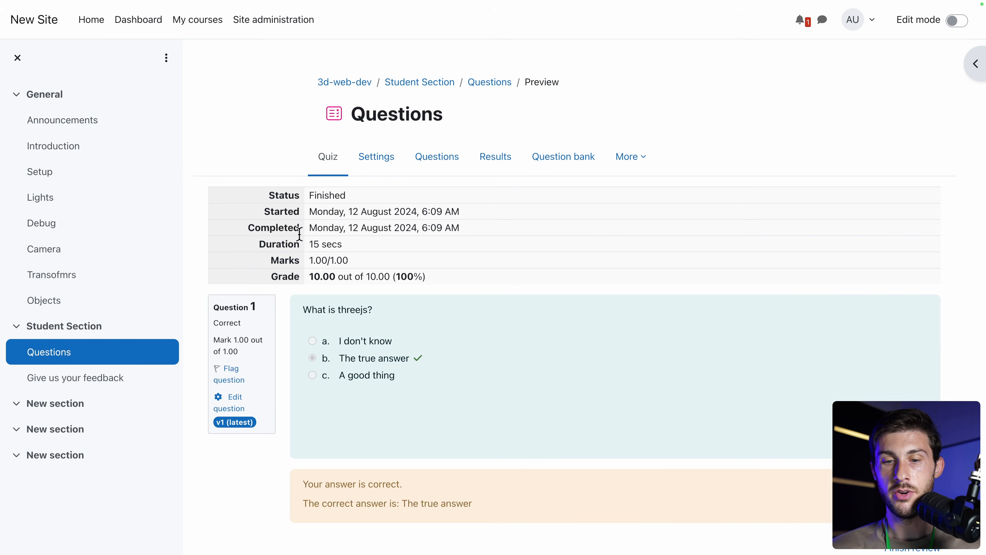
pyautogui.scroll(-2, 490, 432)
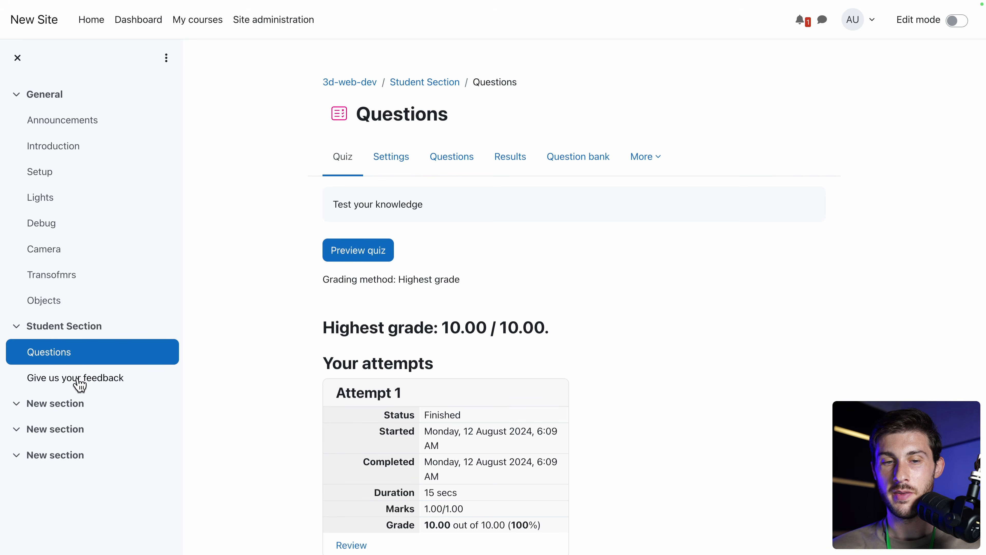
# Open the Give us your feedback activity and reach its question editor.
pyautogui.click(78, 380)
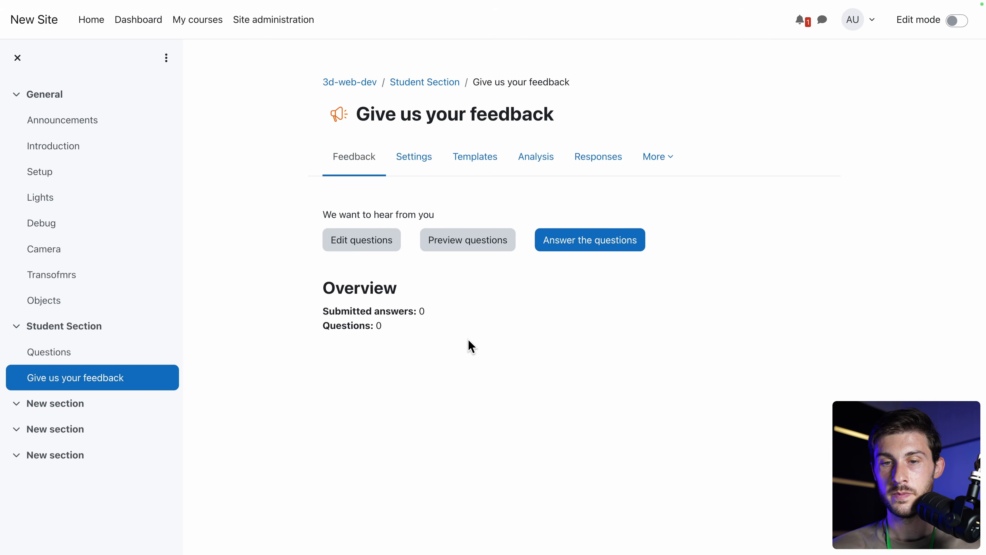
pyautogui.click(585, 245)
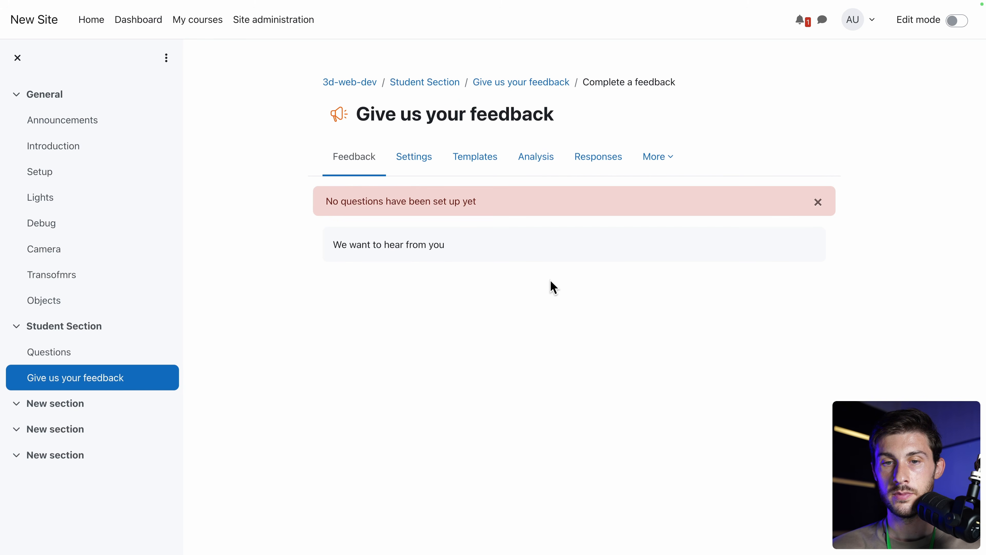
pyautogui.click(414, 159)
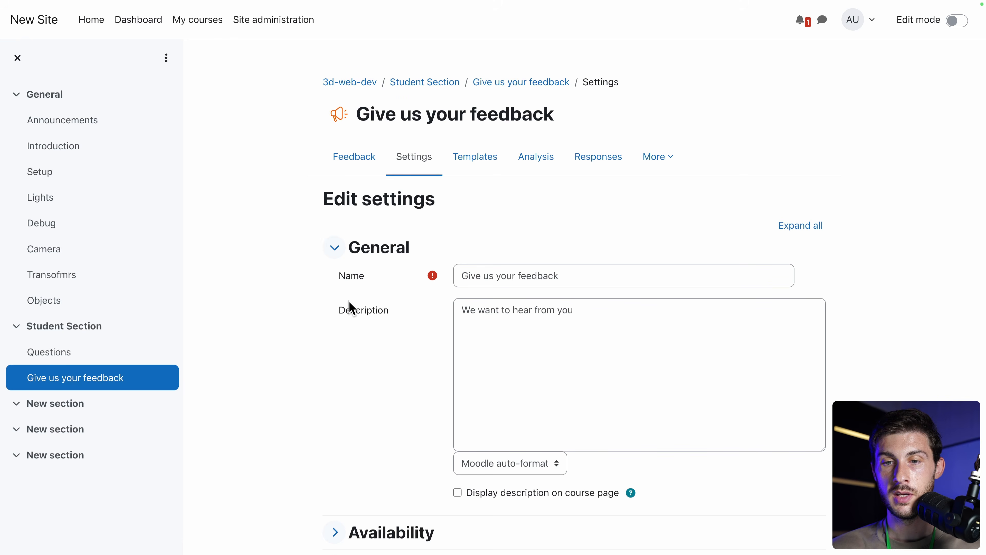
pyautogui.scroll(-4, 341, 393)
pyautogui.scroll(-1, 341, 389)
pyautogui.click(336, 394)
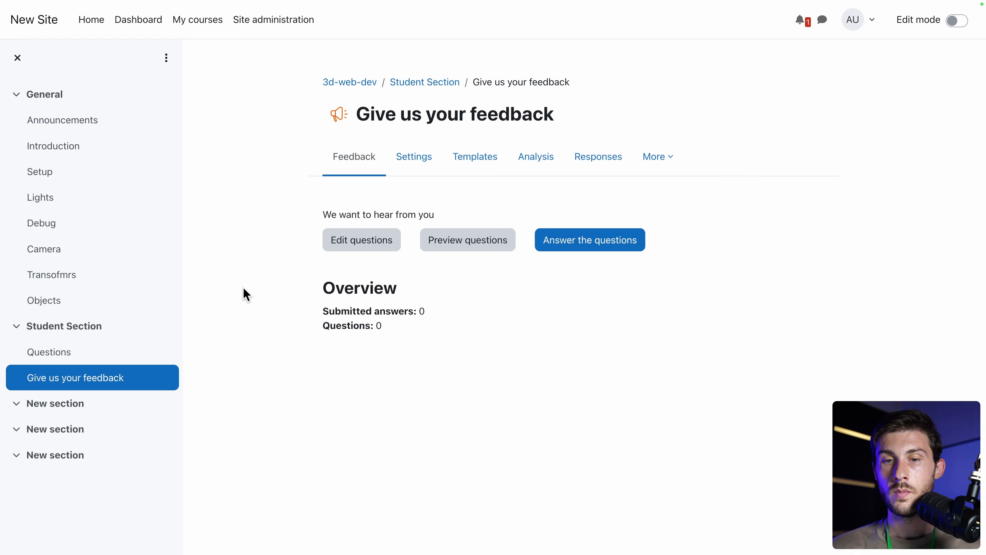
pyautogui.click(341, 243)
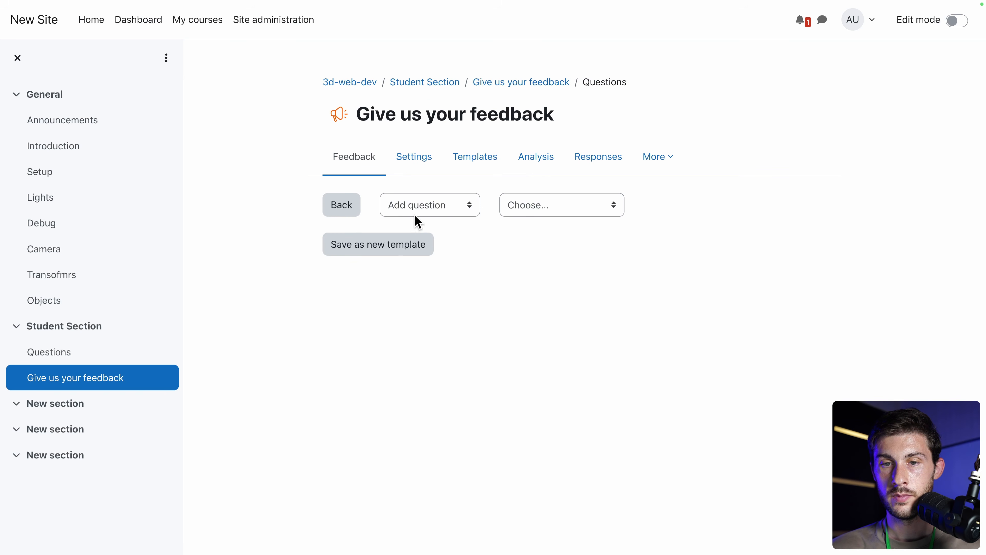
# Add a Longer text answer question 'What do you think about the course' labelled Don't be shy.
pyautogui.click(432, 212)
pyautogui.click(432, 213)
pyautogui.click(523, 203)
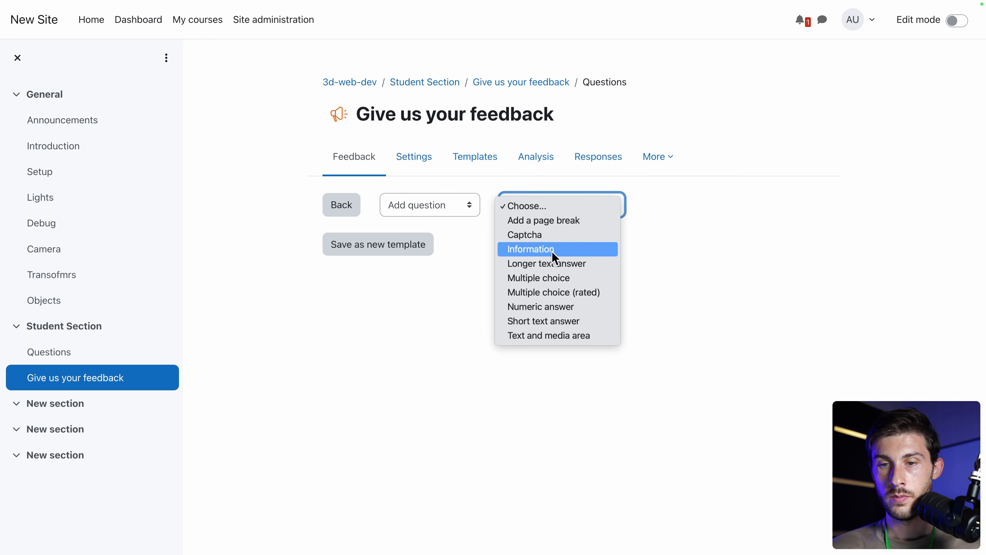
pyautogui.click(556, 265)
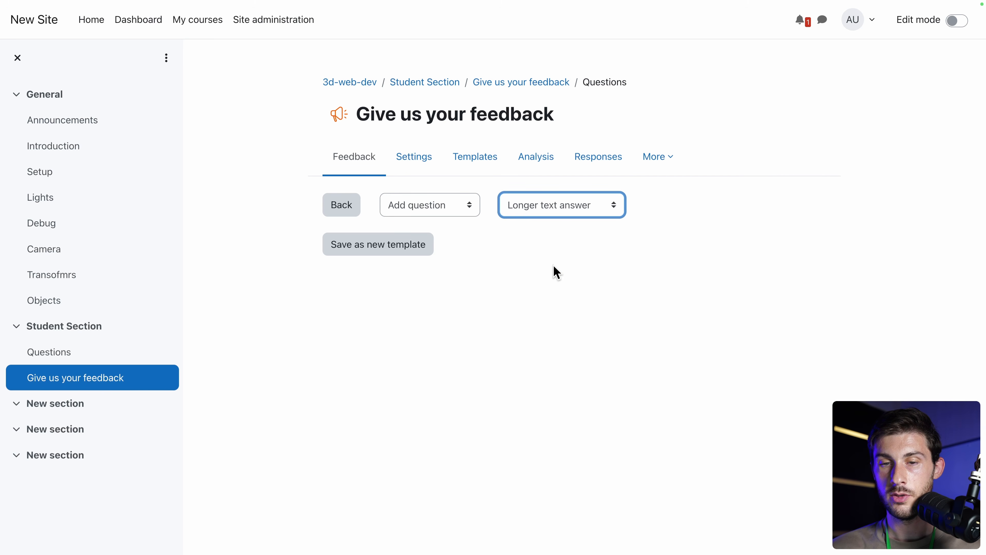
pyautogui.click(477, 256)
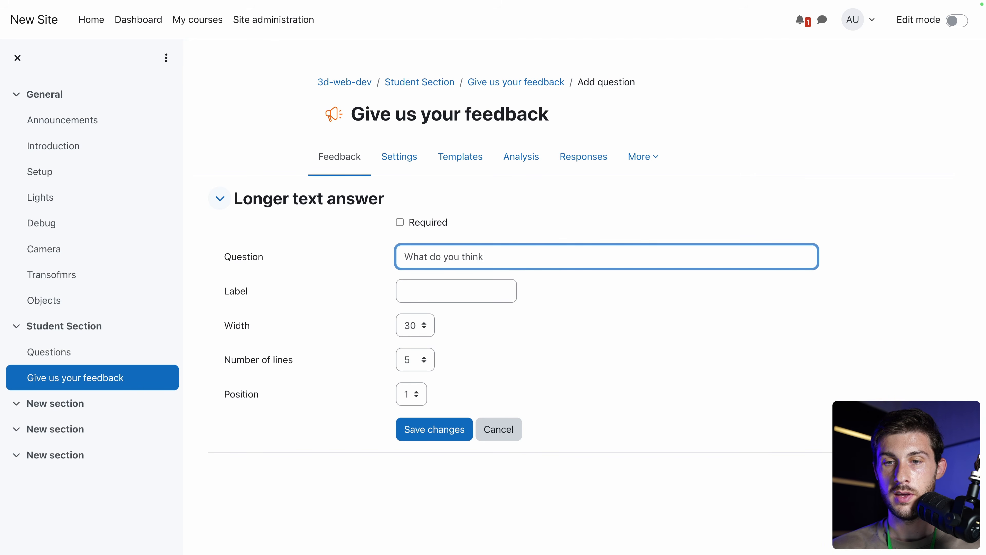
pyautogui.write('What do you think about the course')
pyautogui.click(418, 288)
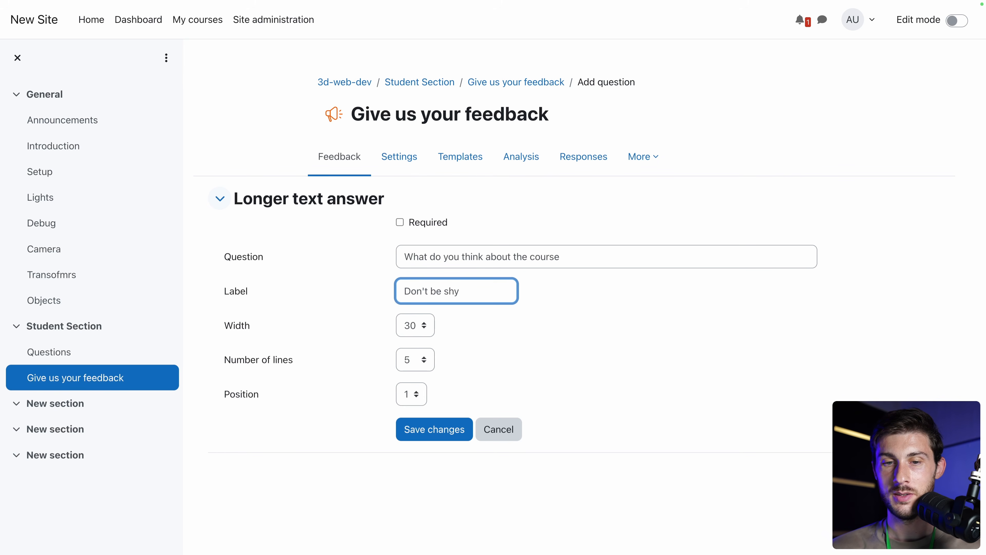
pyautogui.click(415, 430)
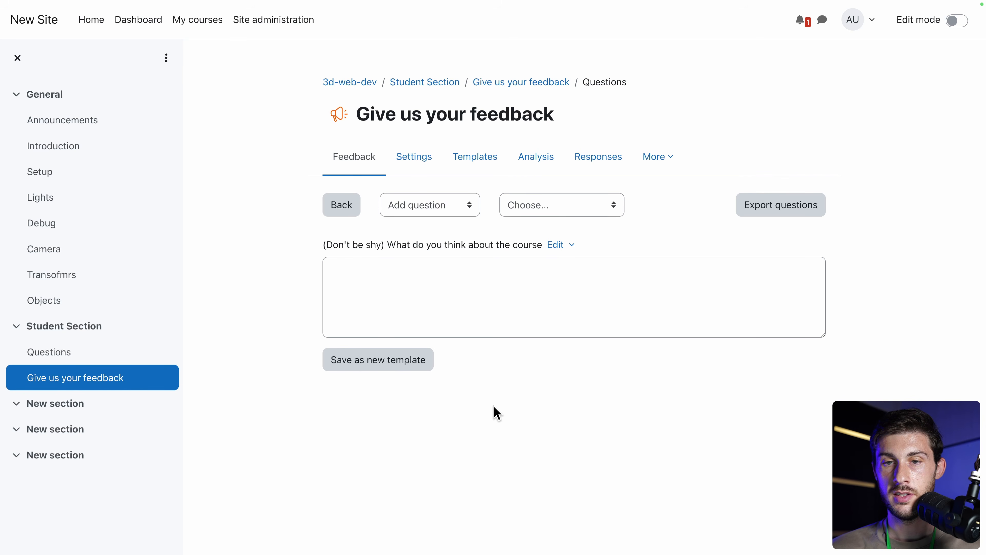
# Submit the feedback answer 'This is a great course, thank you' and view the Responses list.
pyautogui.click(350, 163)
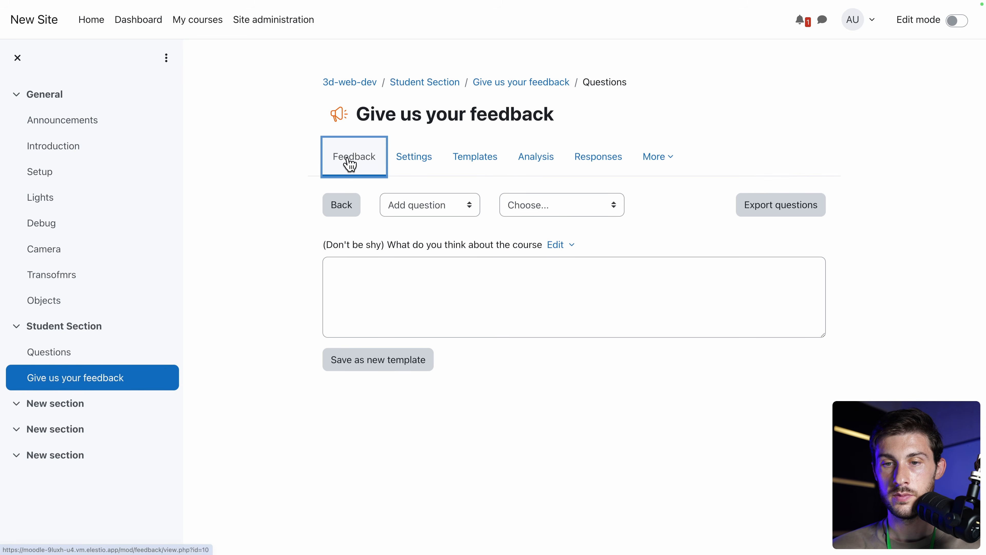
pyautogui.click(562, 248)
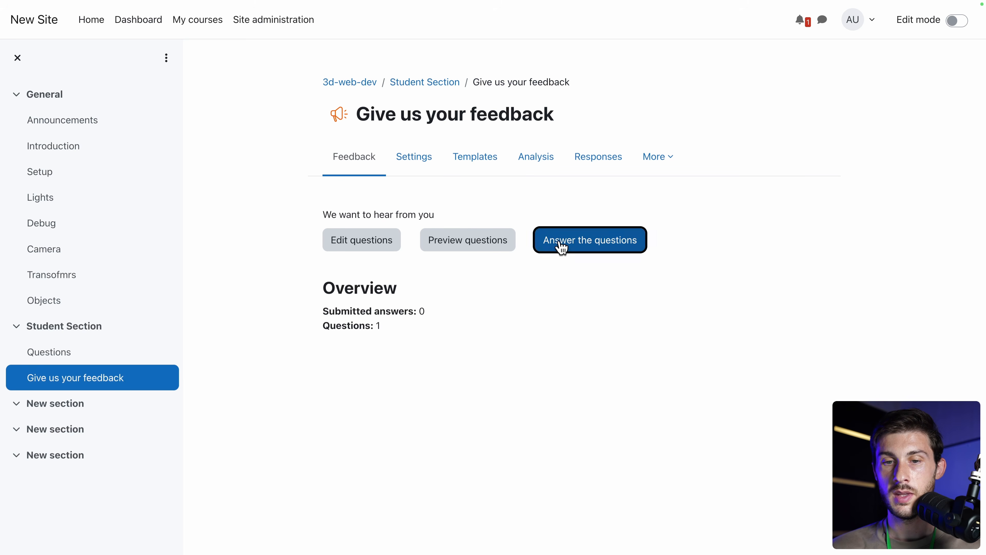
pyautogui.click(457, 313)
pyautogui.write('This is a great course, thank you')
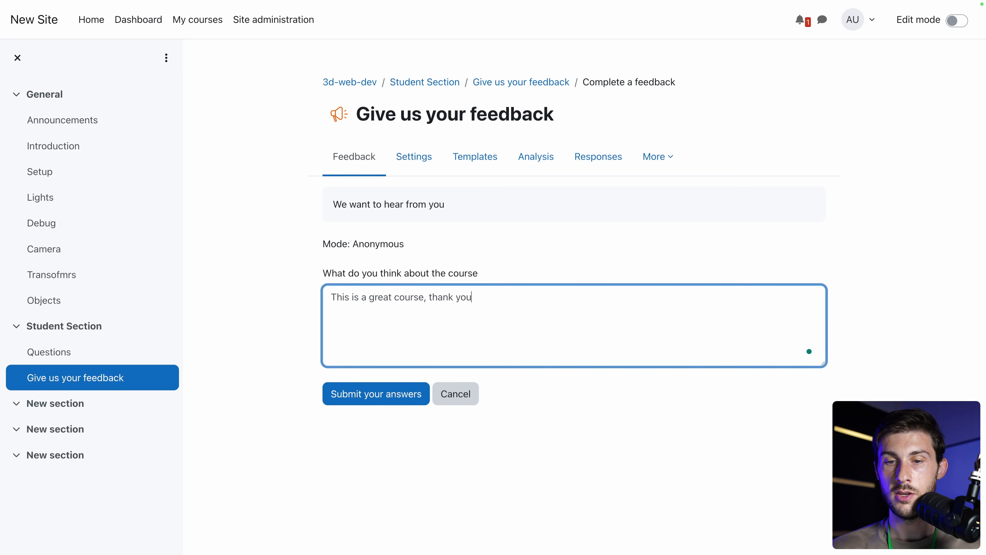
pyautogui.click(401, 403)
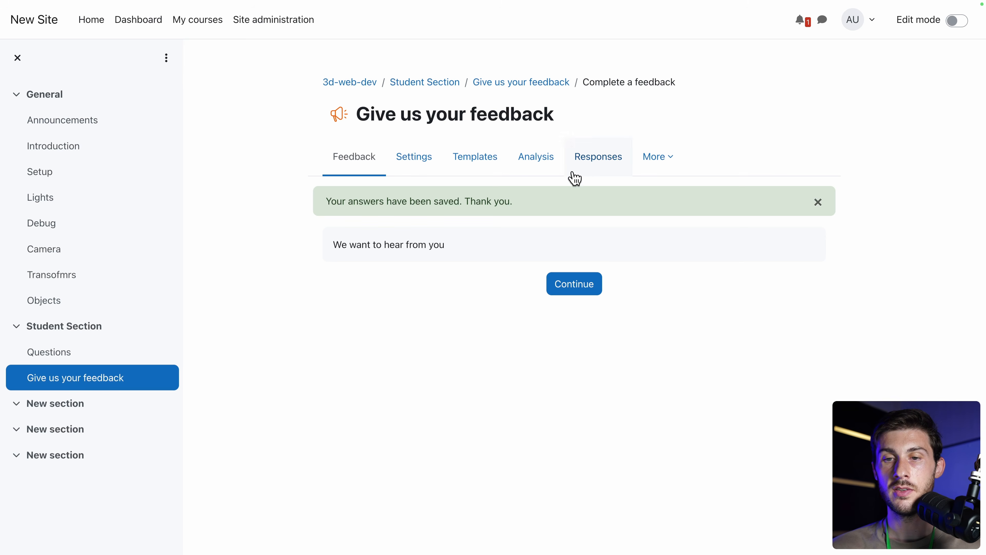
pyautogui.click(584, 168)
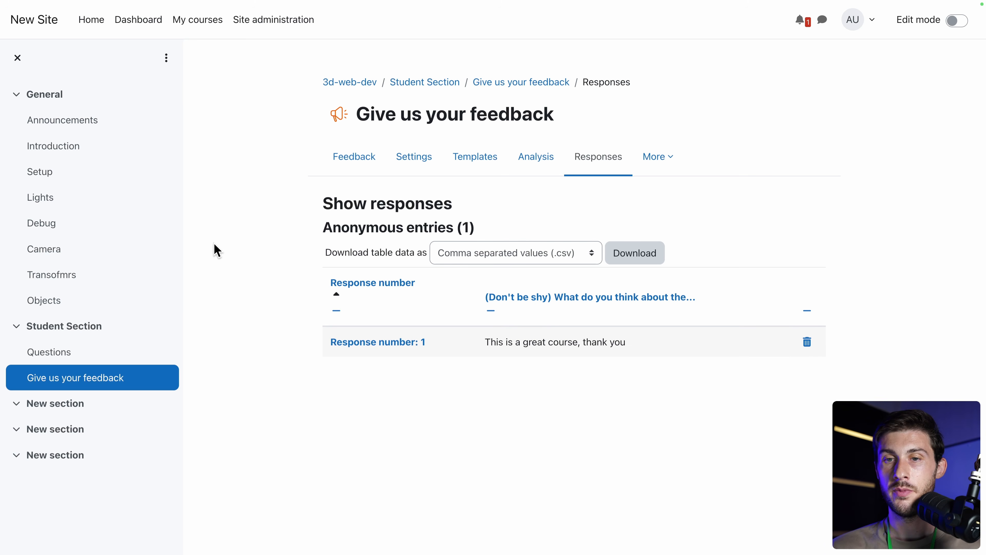
# Return to the site home page via Home in the top navigation bar.
pyautogui.click(94, 23)
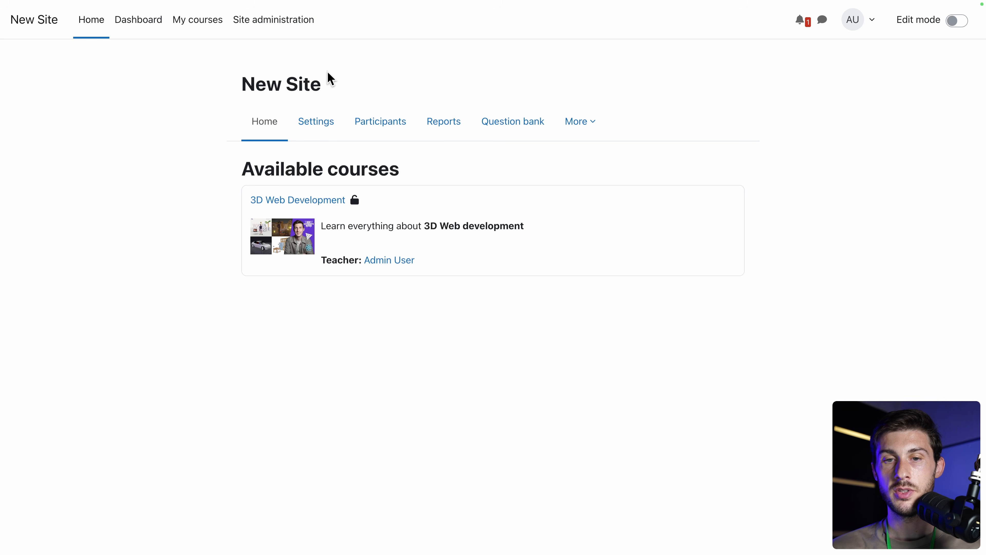
# Set the full site name to Learning Center and the short name to learn.
pyautogui.click(315, 121)
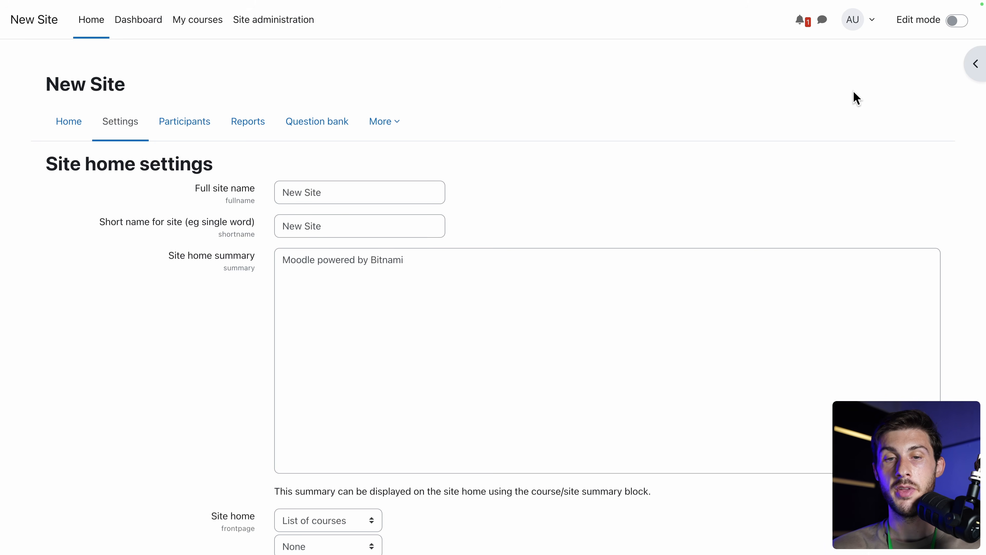
pyautogui.scroll(-2, 603, 213)
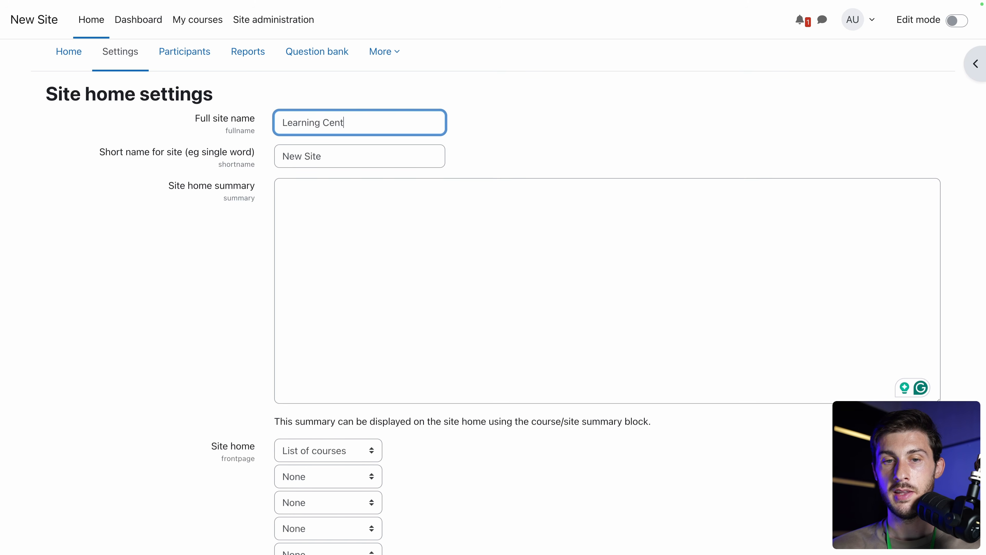
pyautogui.write('er')
pyautogui.press('Tab')
pyautogui.press('BackSpace')
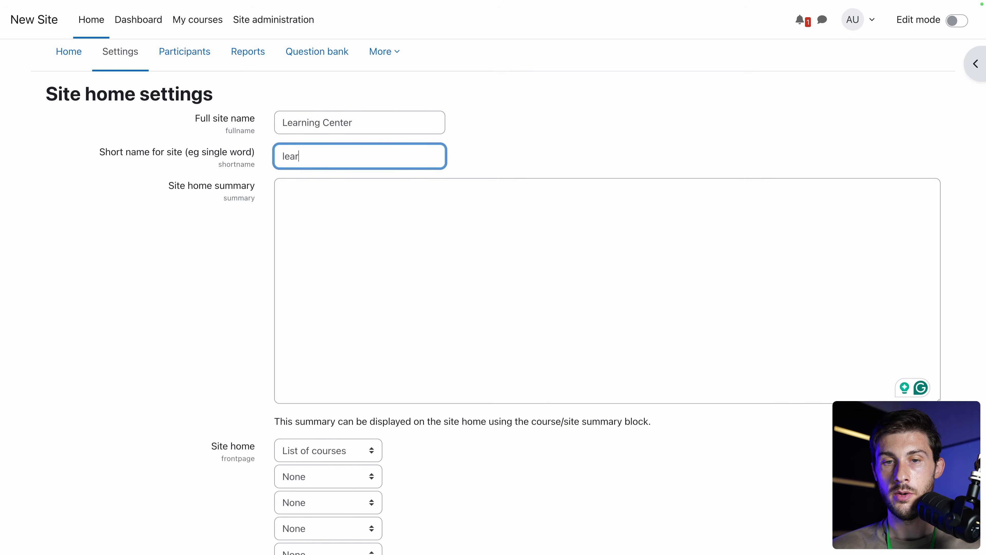
# Write a site home summary, save the settings, and check the new Learning Center title.
pyautogui.click(380, 215)
pyautogui.write('Learn everything you want to kn')
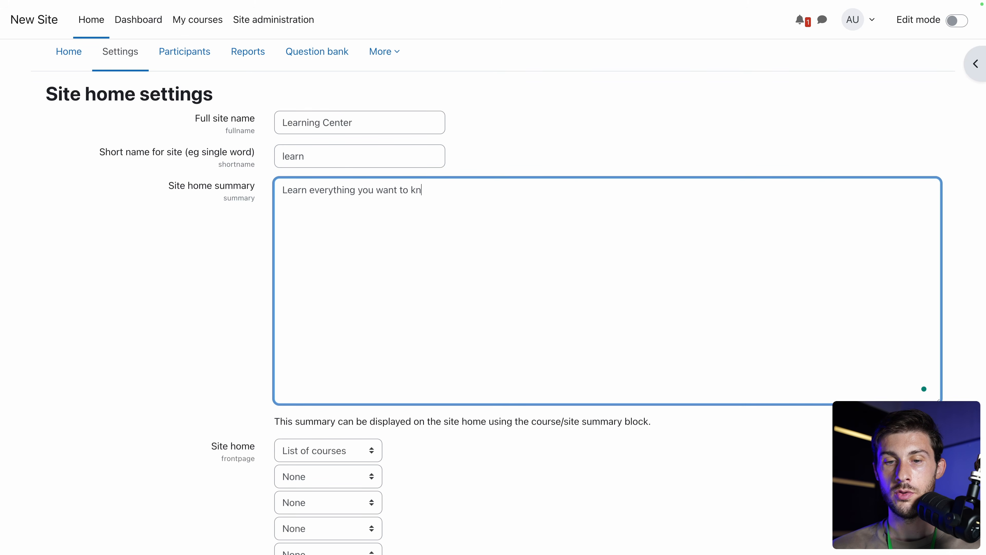
pyautogui.scroll(-3, 186, 345)
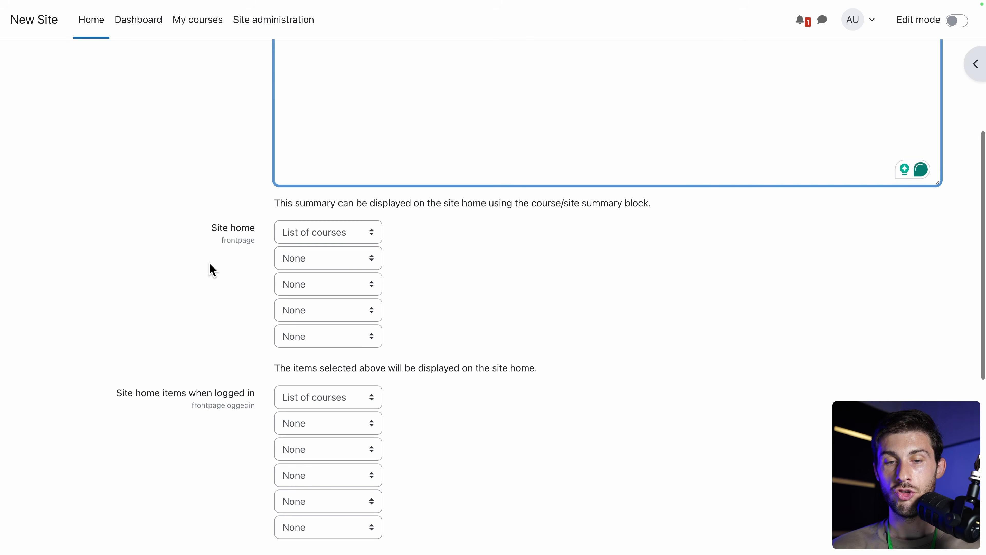
pyautogui.scroll(-6, 157, 324)
pyautogui.scroll(-4, 158, 325)
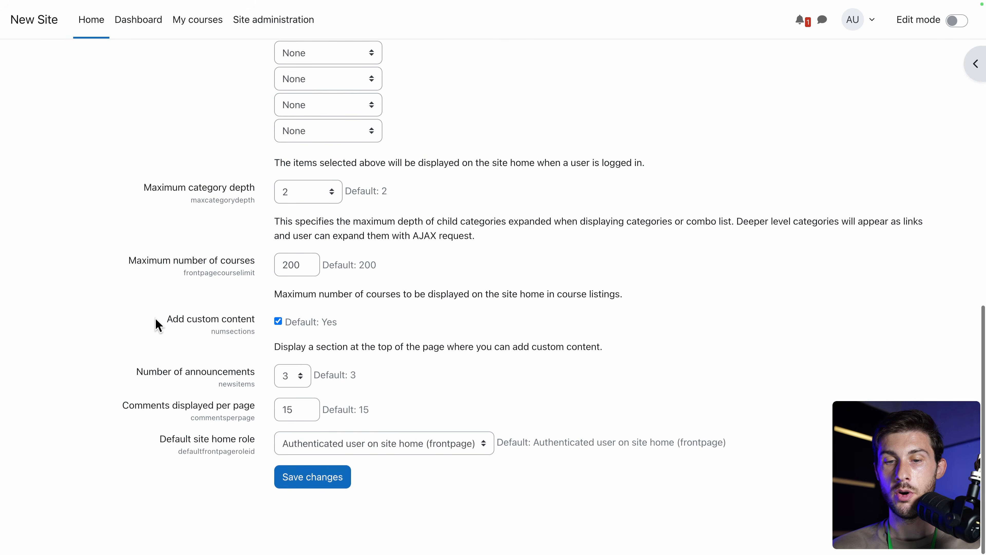
pyautogui.click(329, 495)
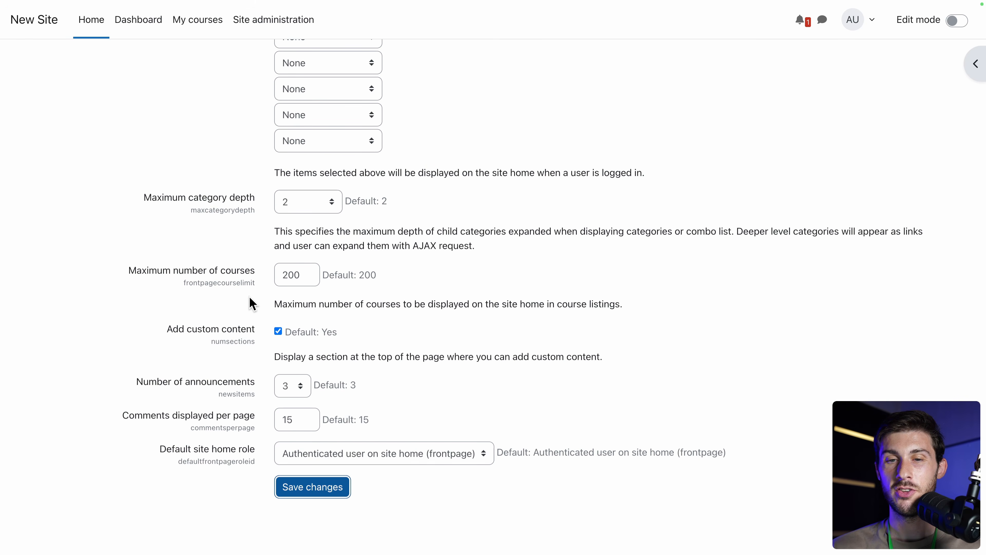
pyautogui.moveTo(198, 83); pyautogui.dragTo(422, 79)
pyautogui.click(423, 80)
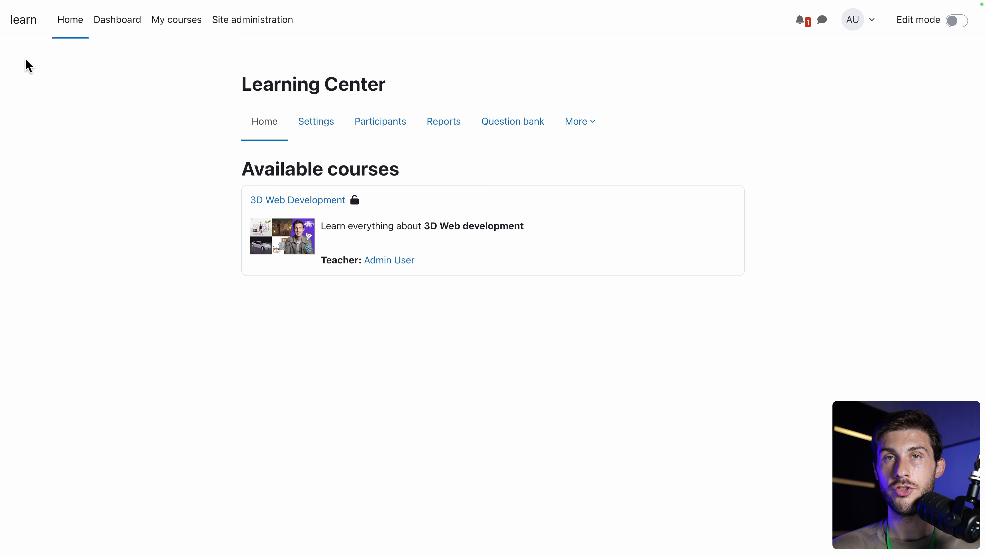
# Turn on editing for the site home, dismiss the activity chooser, and open the block drawer.
pyautogui.click(956, 22)
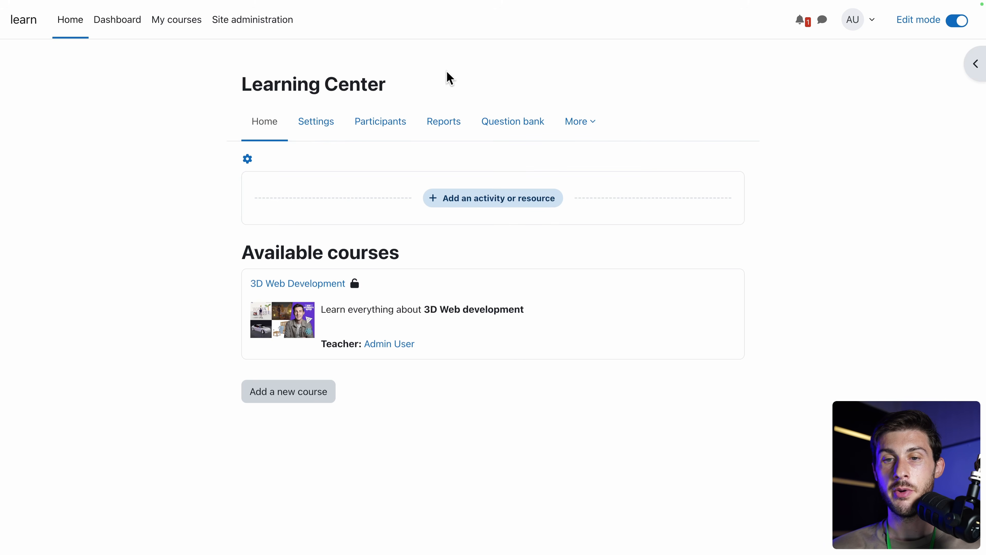
pyautogui.click(467, 201)
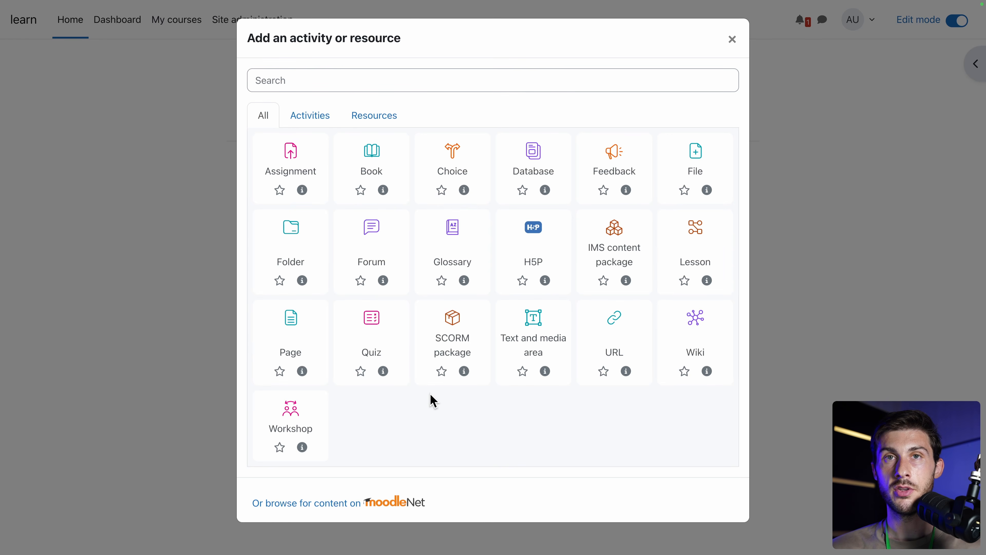
pyautogui.click(732, 39)
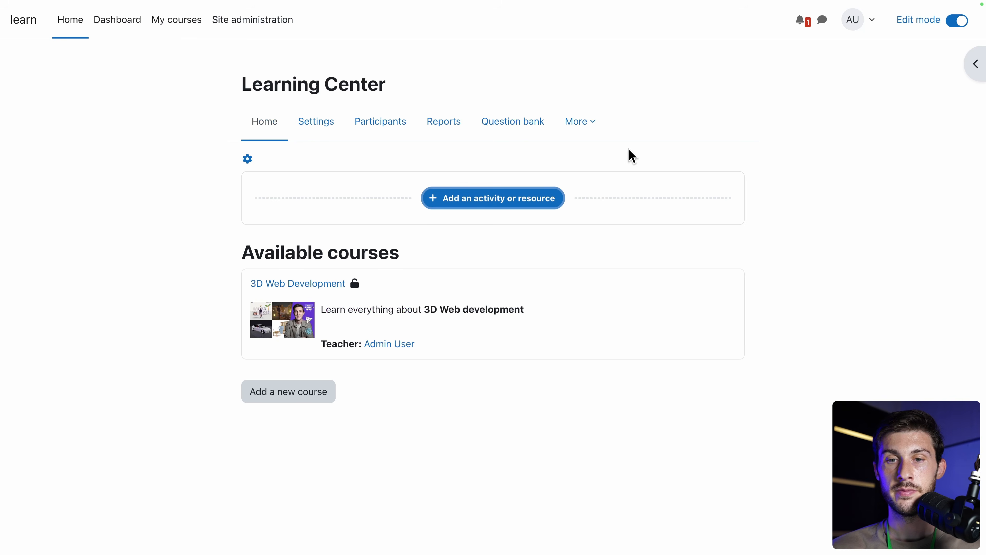
pyautogui.click(974, 64)
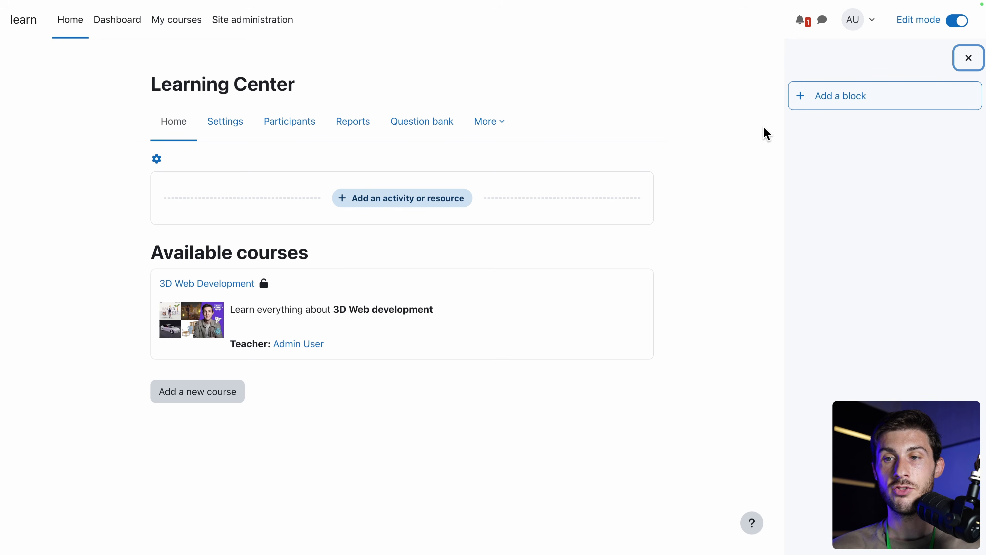
# Add a Text block to the front page and title it Bio.
pyautogui.click(816, 97)
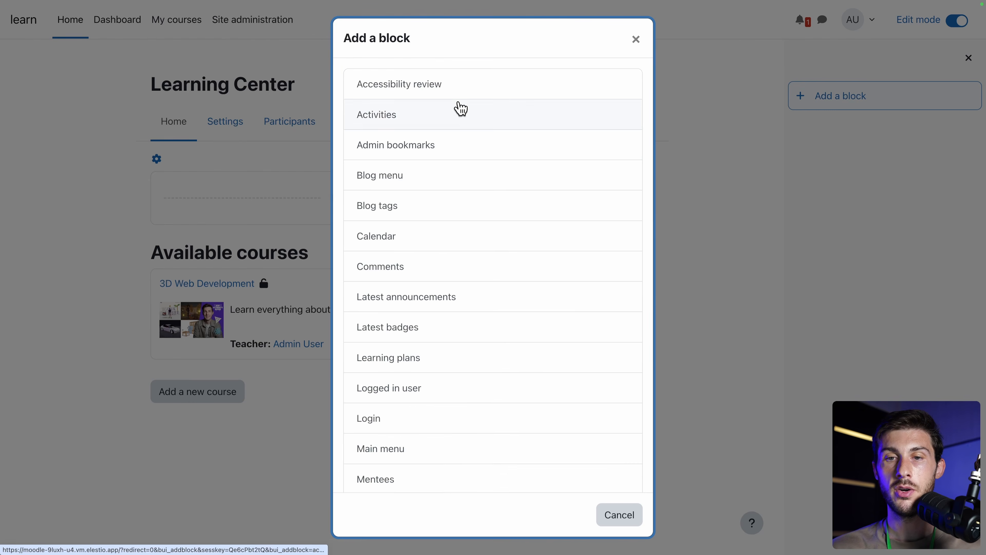
pyautogui.scroll(-8, 458, 106)
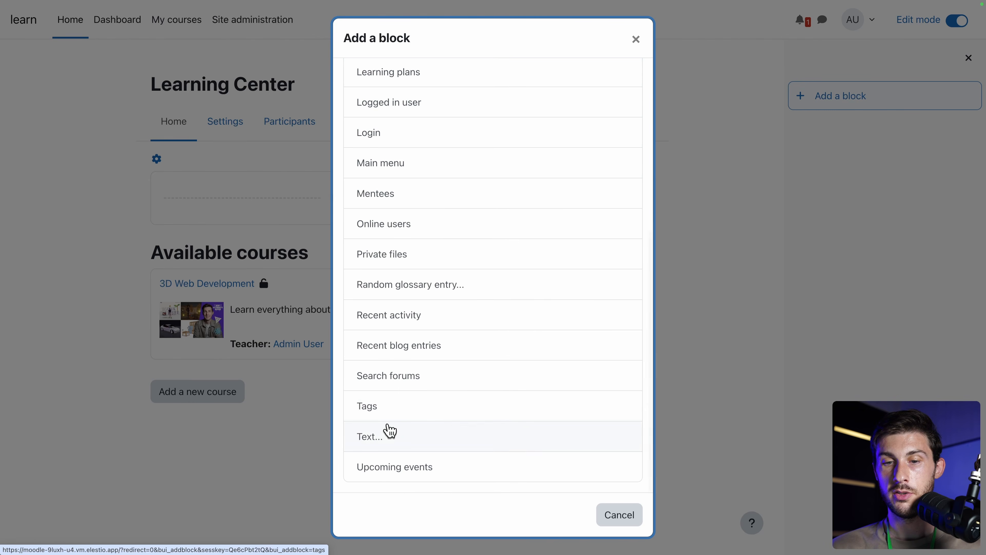
pyautogui.click(380, 438)
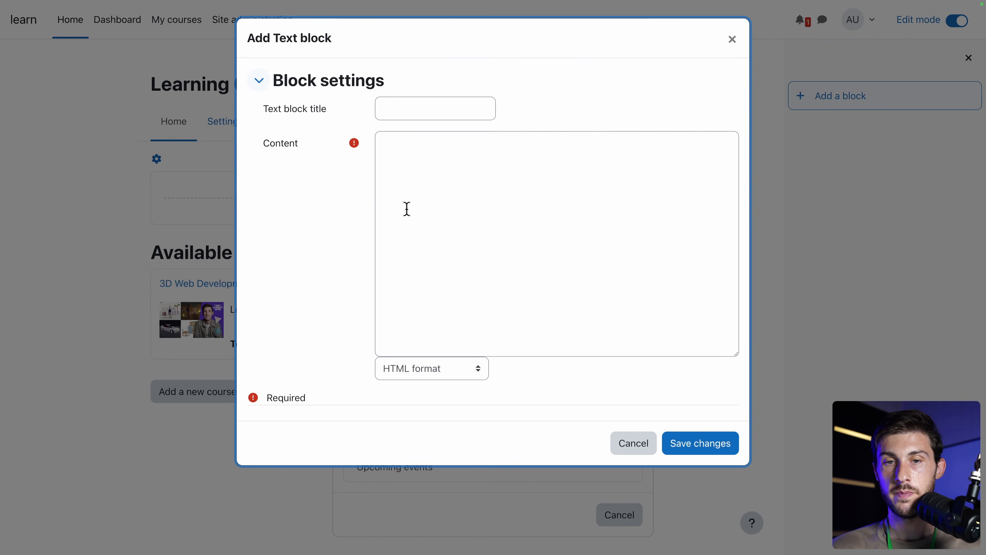
pyautogui.click(404, 108)
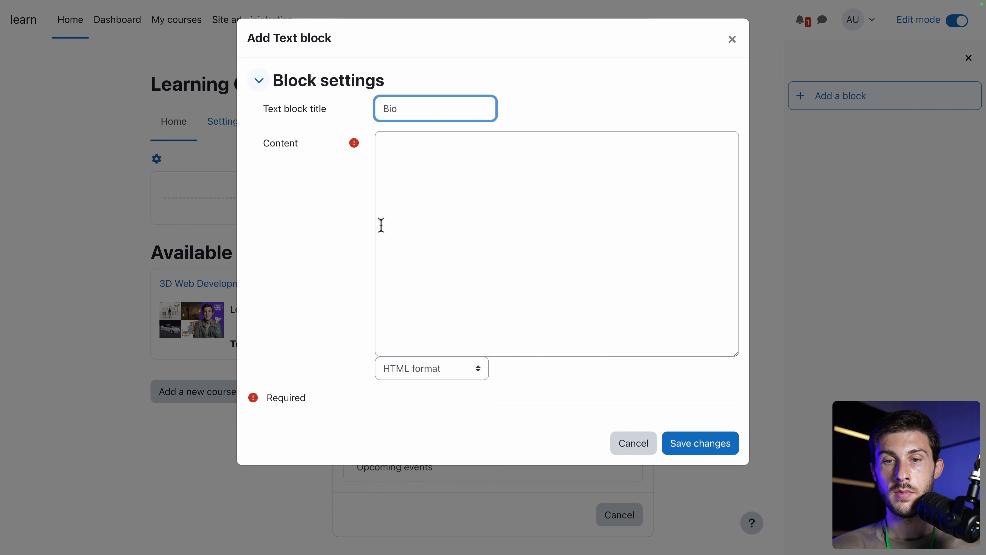
pyautogui.click(429, 198)
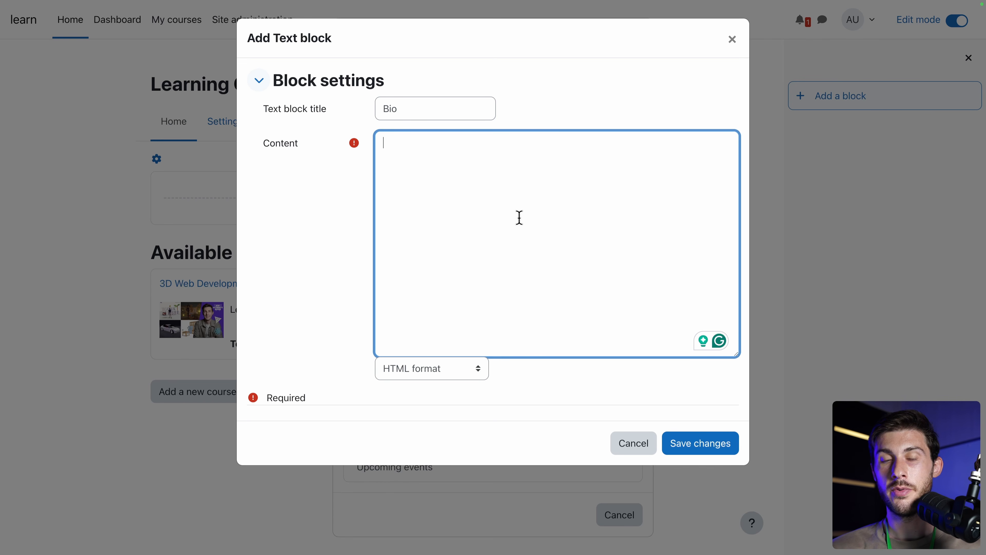
# Enter the Bio text with **favorite teacher** in bold, set Markdown format, and save.
pyautogui.write("I'm")
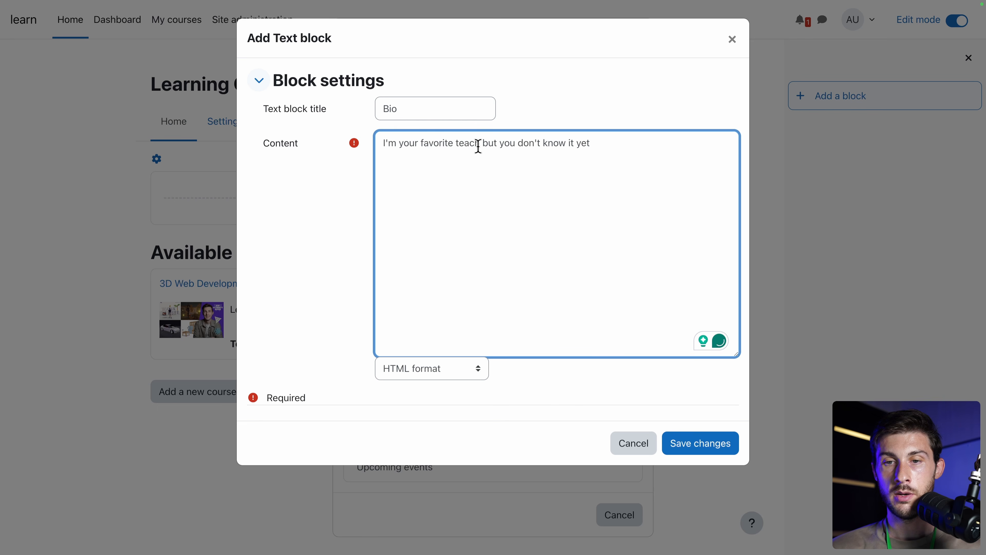
pyautogui.moveTo(480, 144); pyautogui.dragTo(421, 144)
pyautogui.press('Left')
pyautogui.write('**')
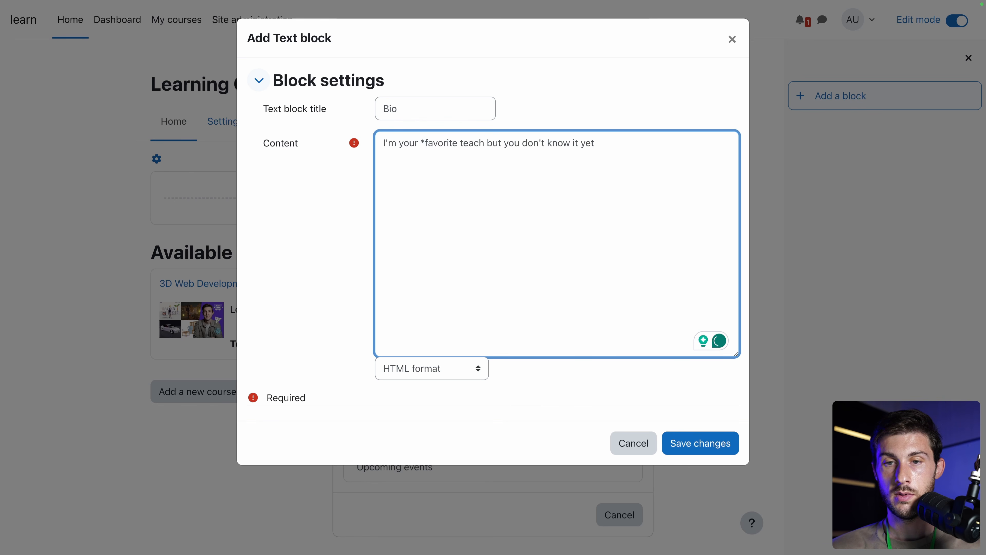
pyautogui.click(491, 143)
pyautogui.write('**')
pyautogui.write('er')
pyautogui.click(436, 369)
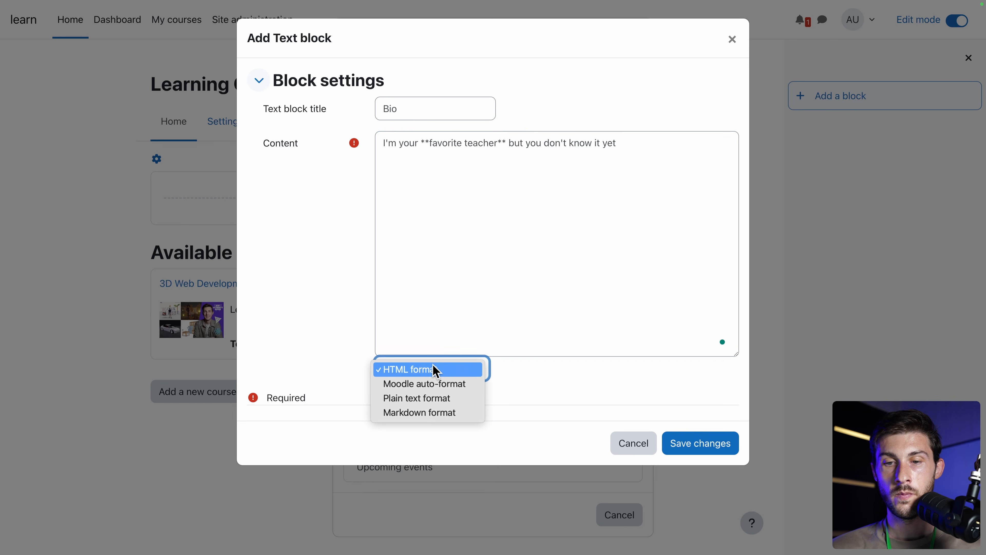
pyautogui.click(423, 413)
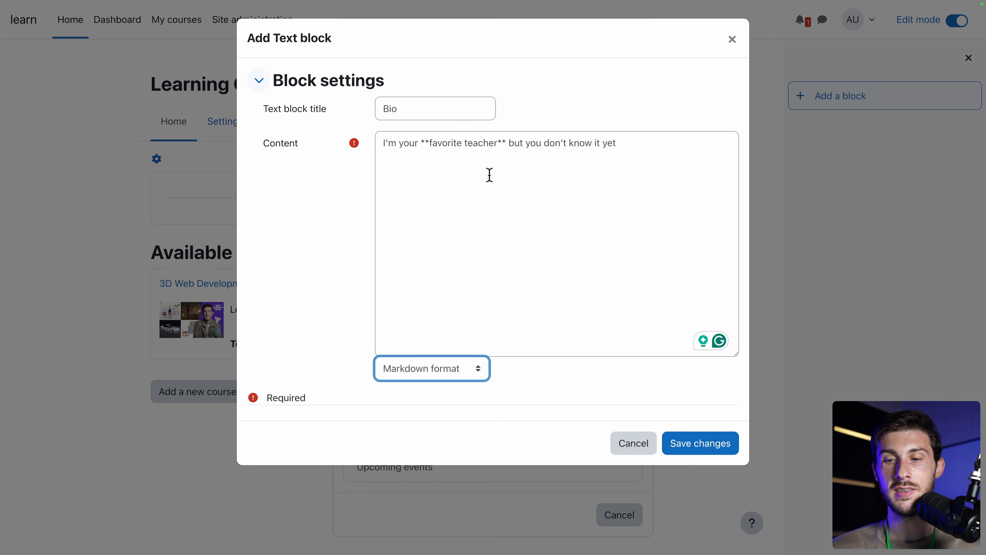
pyautogui.click(717, 446)
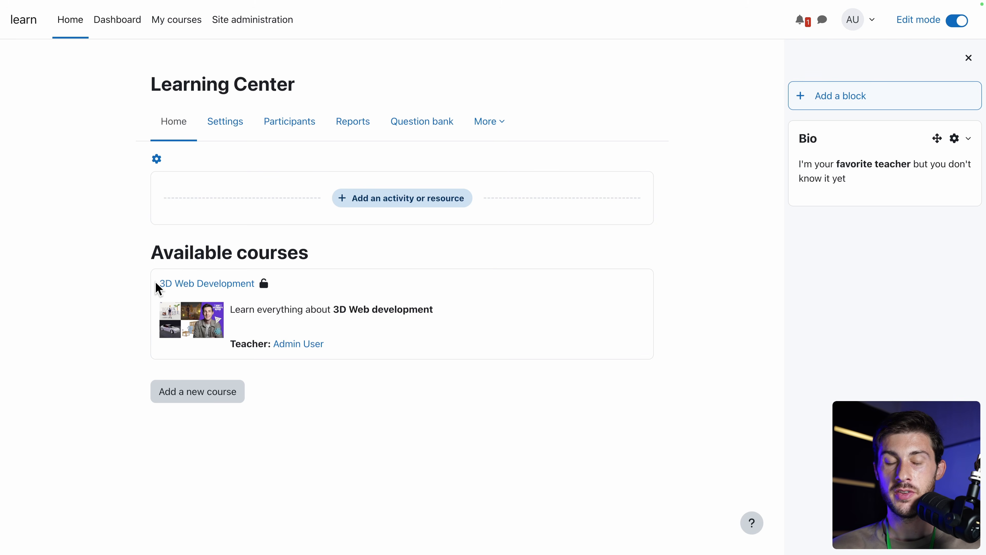
# Go to Manage courses and categories and choose Edit for Category 1.
pyautogui.click(253, 34)
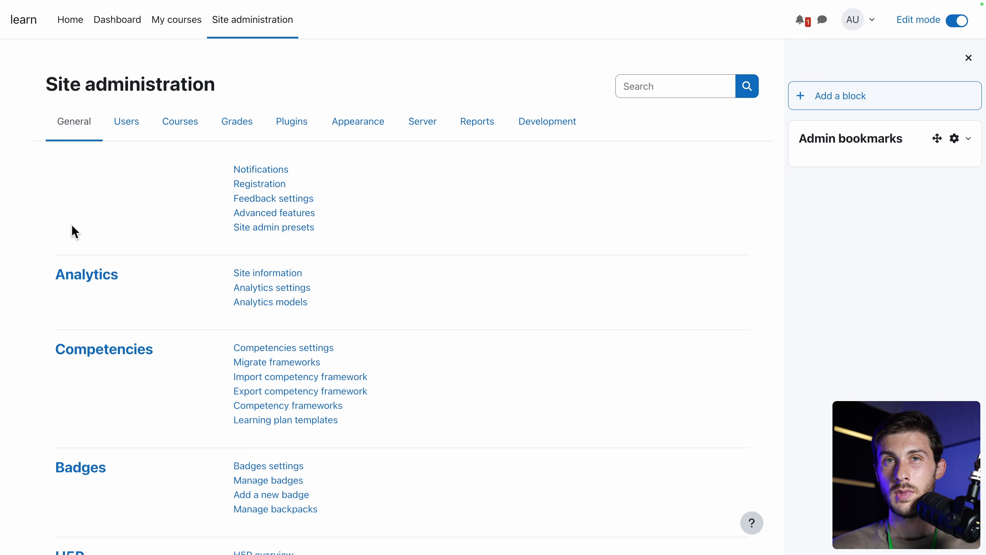
pyautogui.click(170, 130)
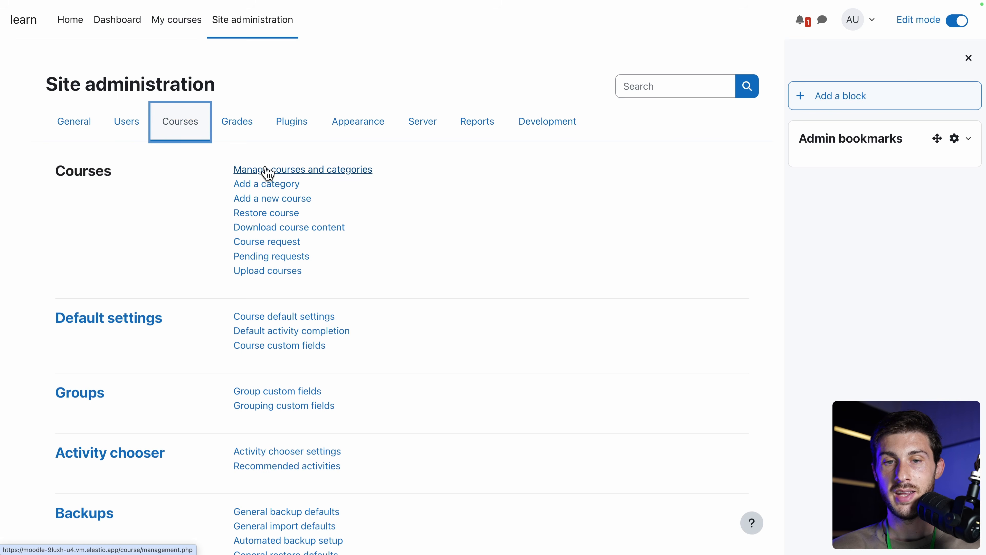
pyautogui.click(272, 173)
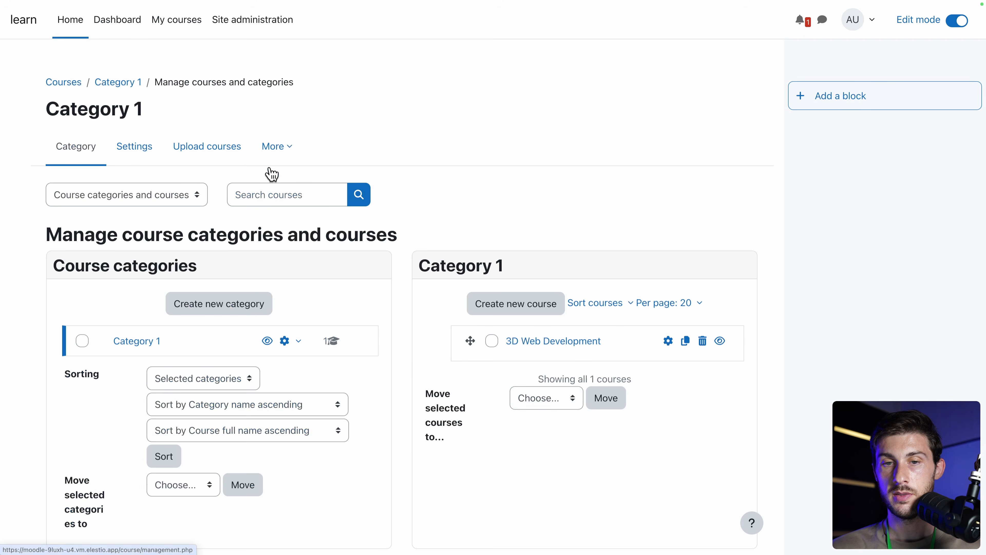
pyautogui.scroll(-3, 237, 236)
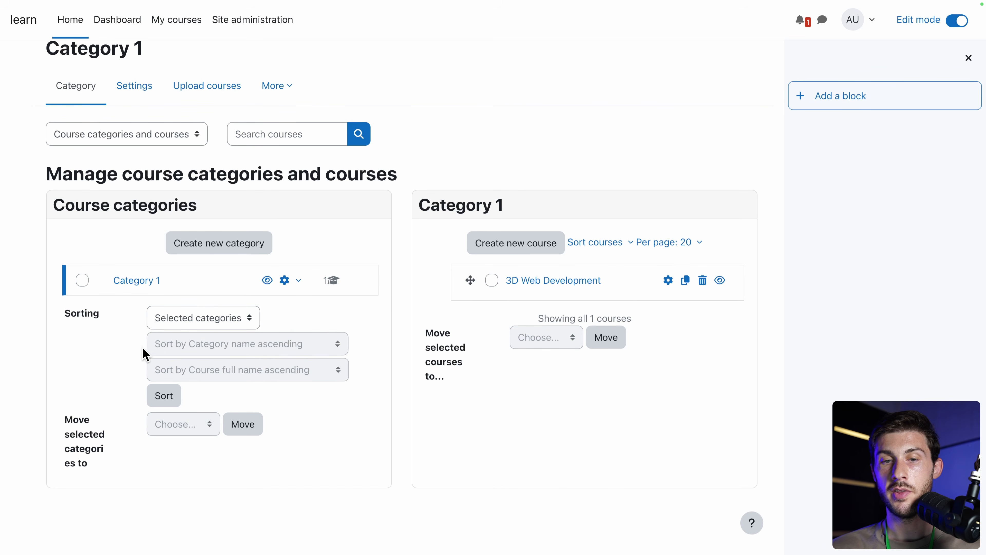
pyautogui.click(288, 282)
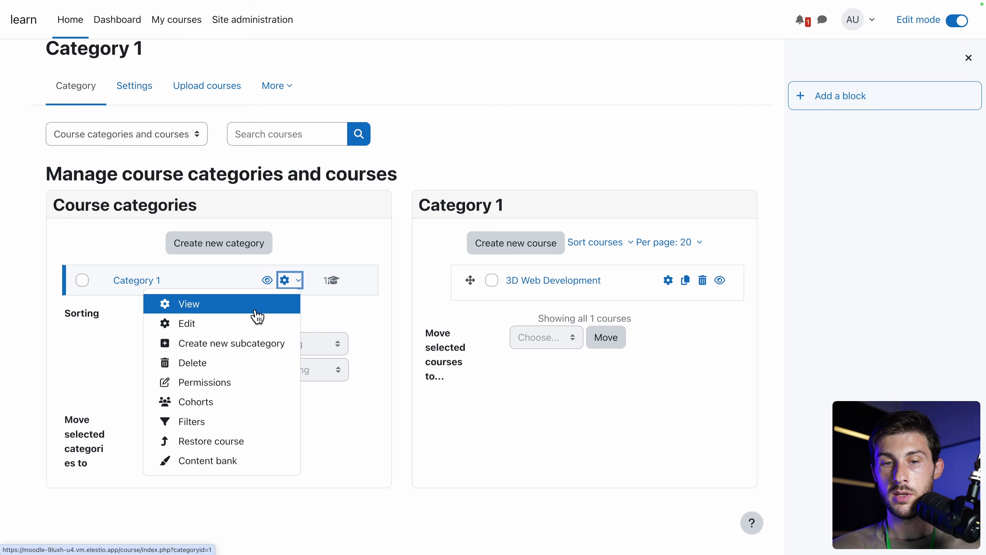
pyautogui.click(254, 322)
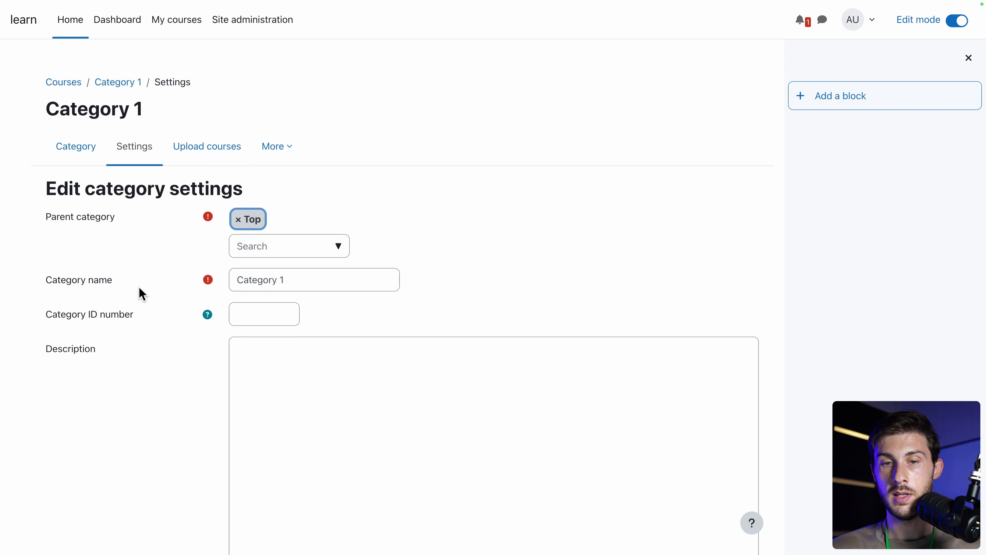
# Rename Category 1 to 'Web development' with description 'Learn web dev' and save.
pyautogui.scroll(-3, 455, 258)
pyautogui.click(344, 177)
pyautogui.hotkey('ctrl', 'a')
pyautogui.write('W')
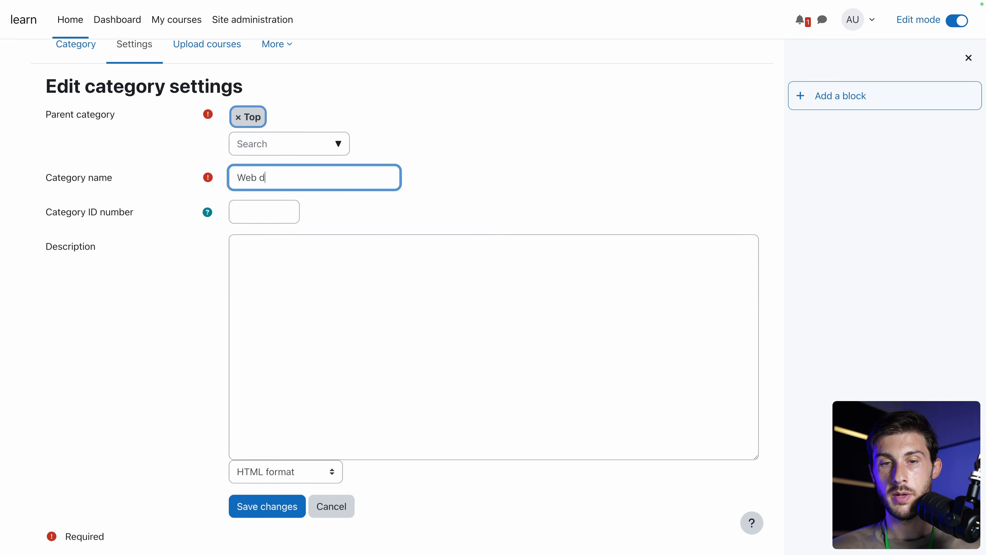
pyautogui.click(344, 277)
pyautogui.write('Learn web dev')
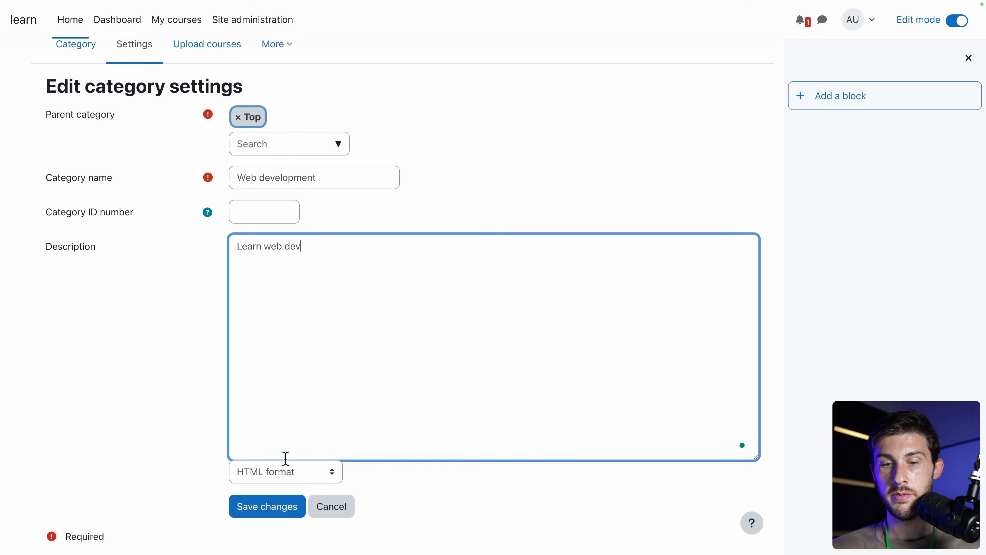
pyautogui.click(257, 513)
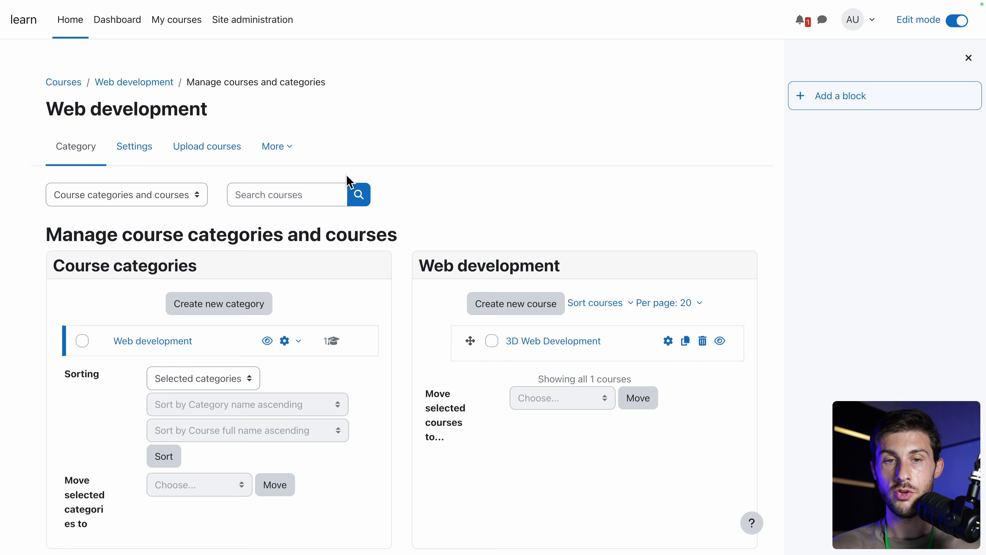
# Open Payment accounts from Site administration and start creating a payment account.
pyautogui.click(238, 25)
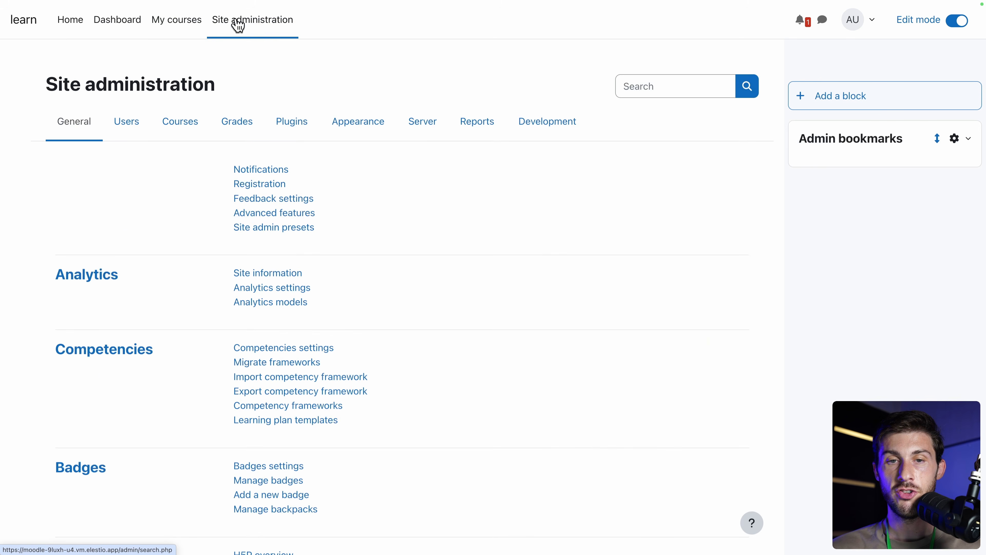
pyautogui.scroll(-15, 106, 257)
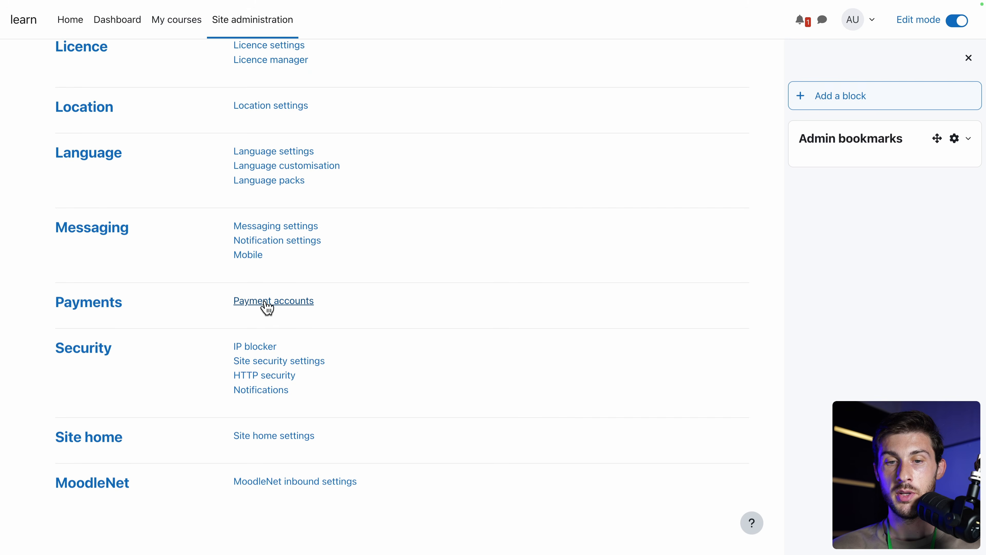
pyautogui.click(273, 303)
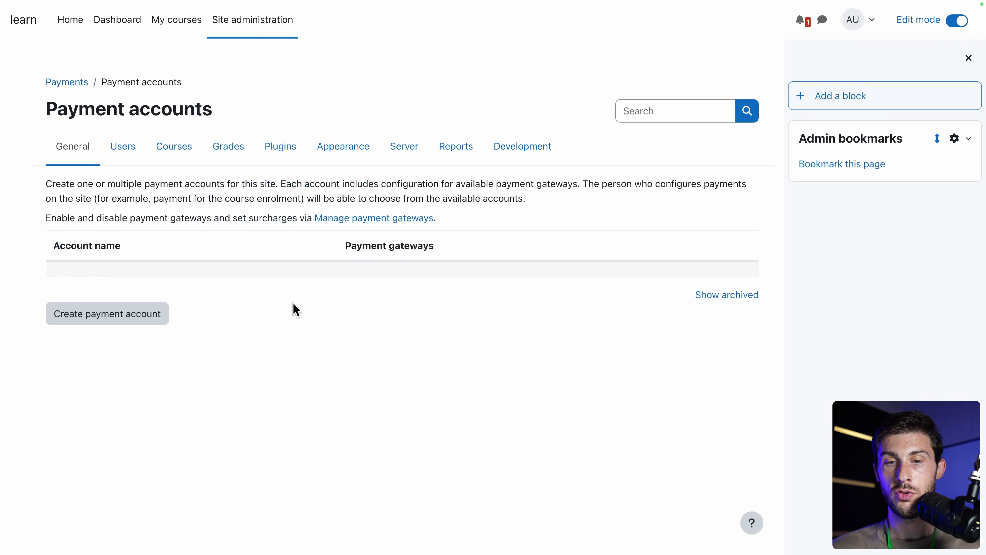
pyautogui.click(114, 313)
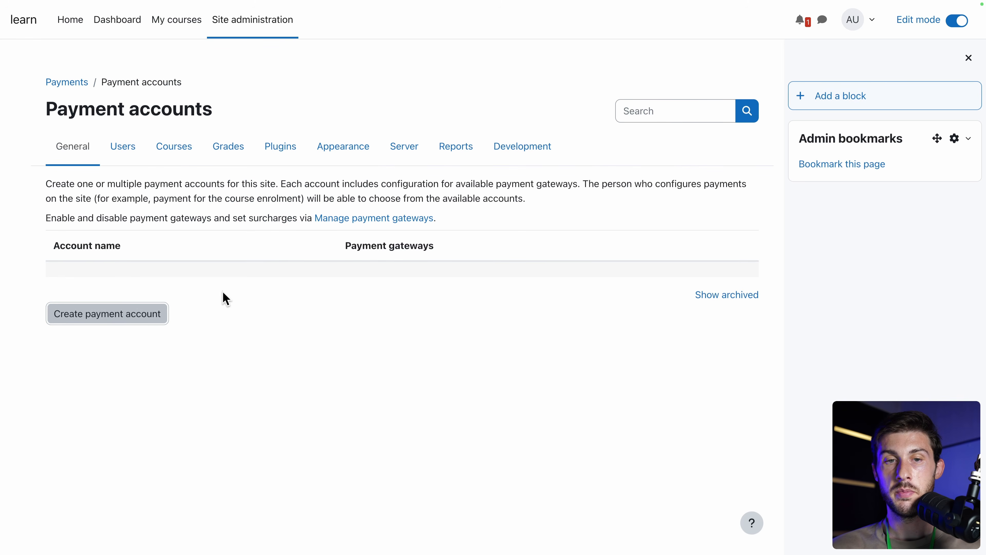